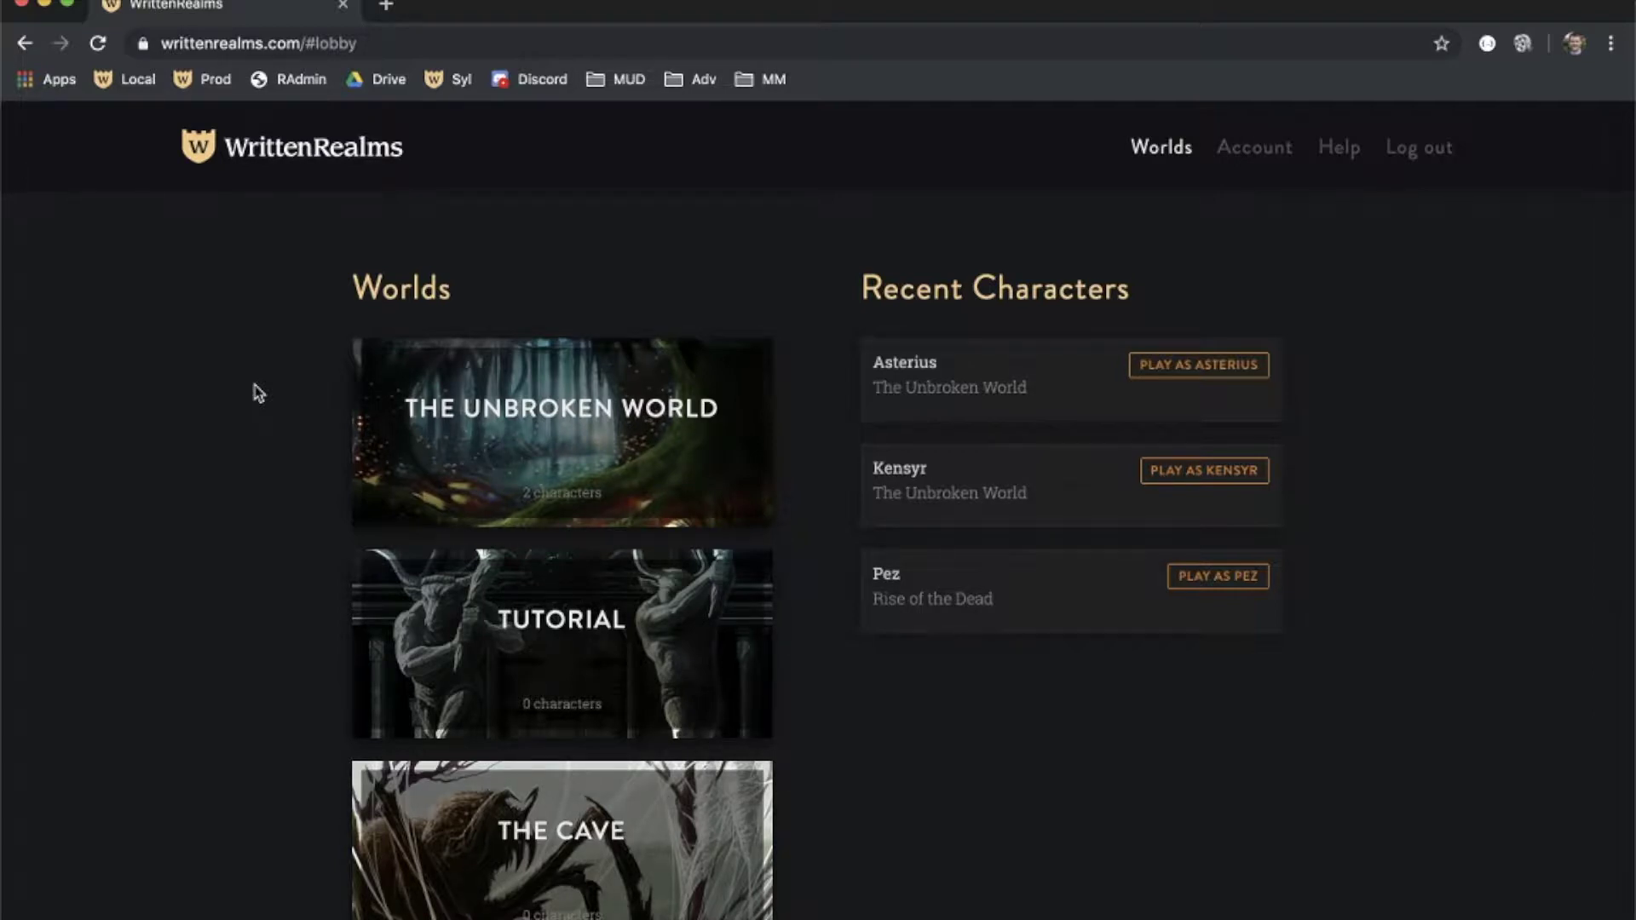
Create a new world named "A New World"
scroll(259, 393, "down", 15)
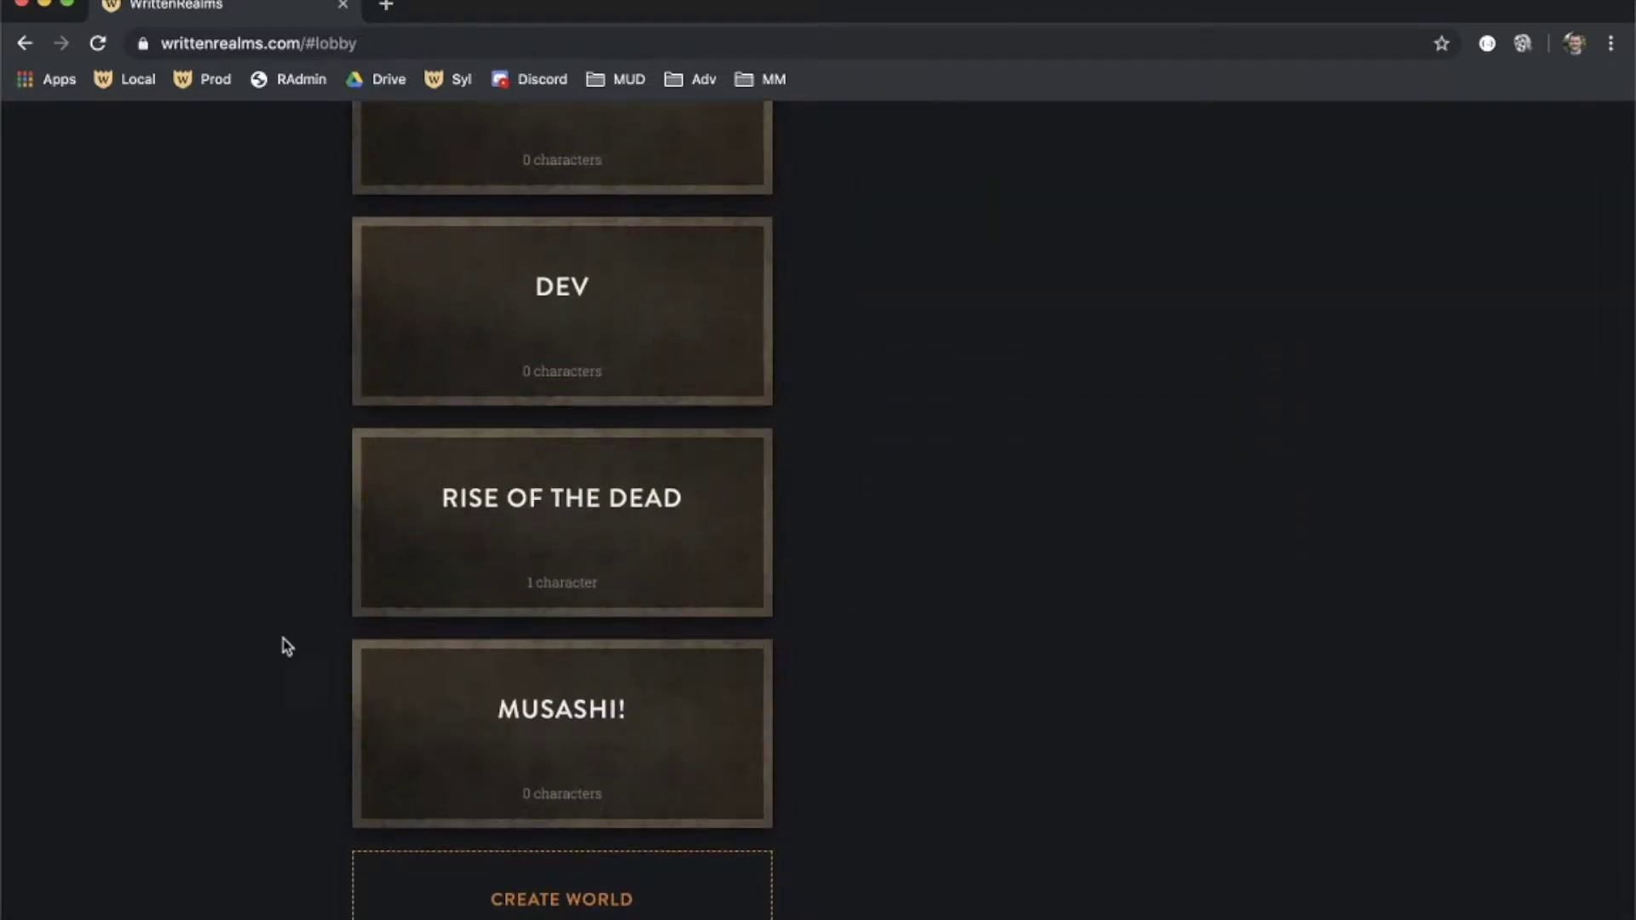
left_click(562, 911)
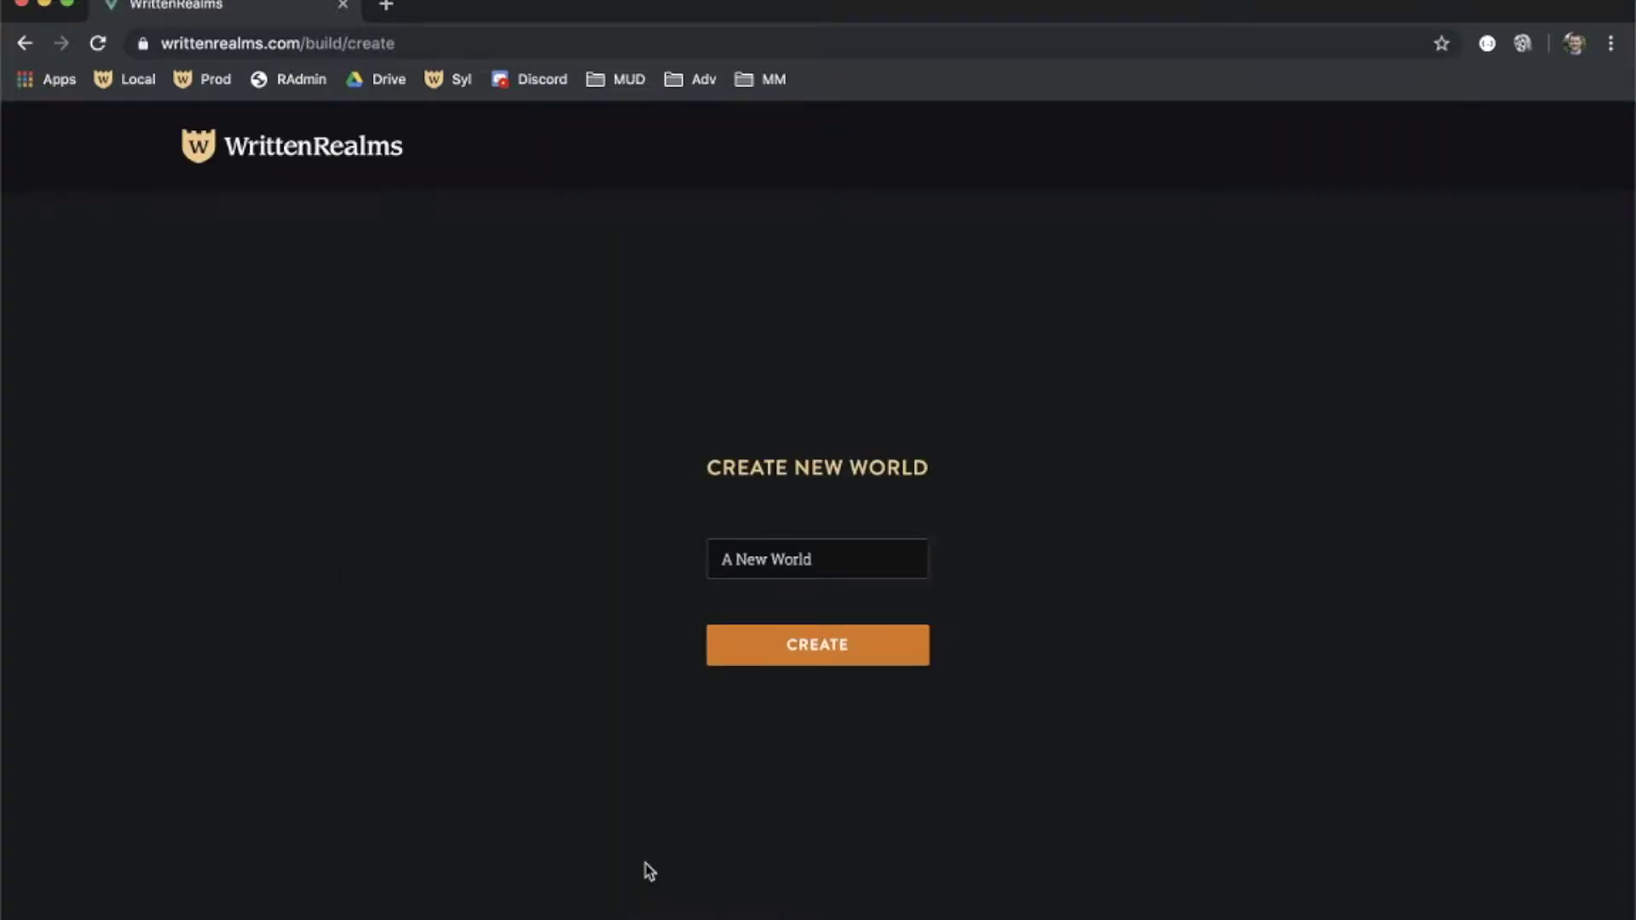
left_click(852, 664)
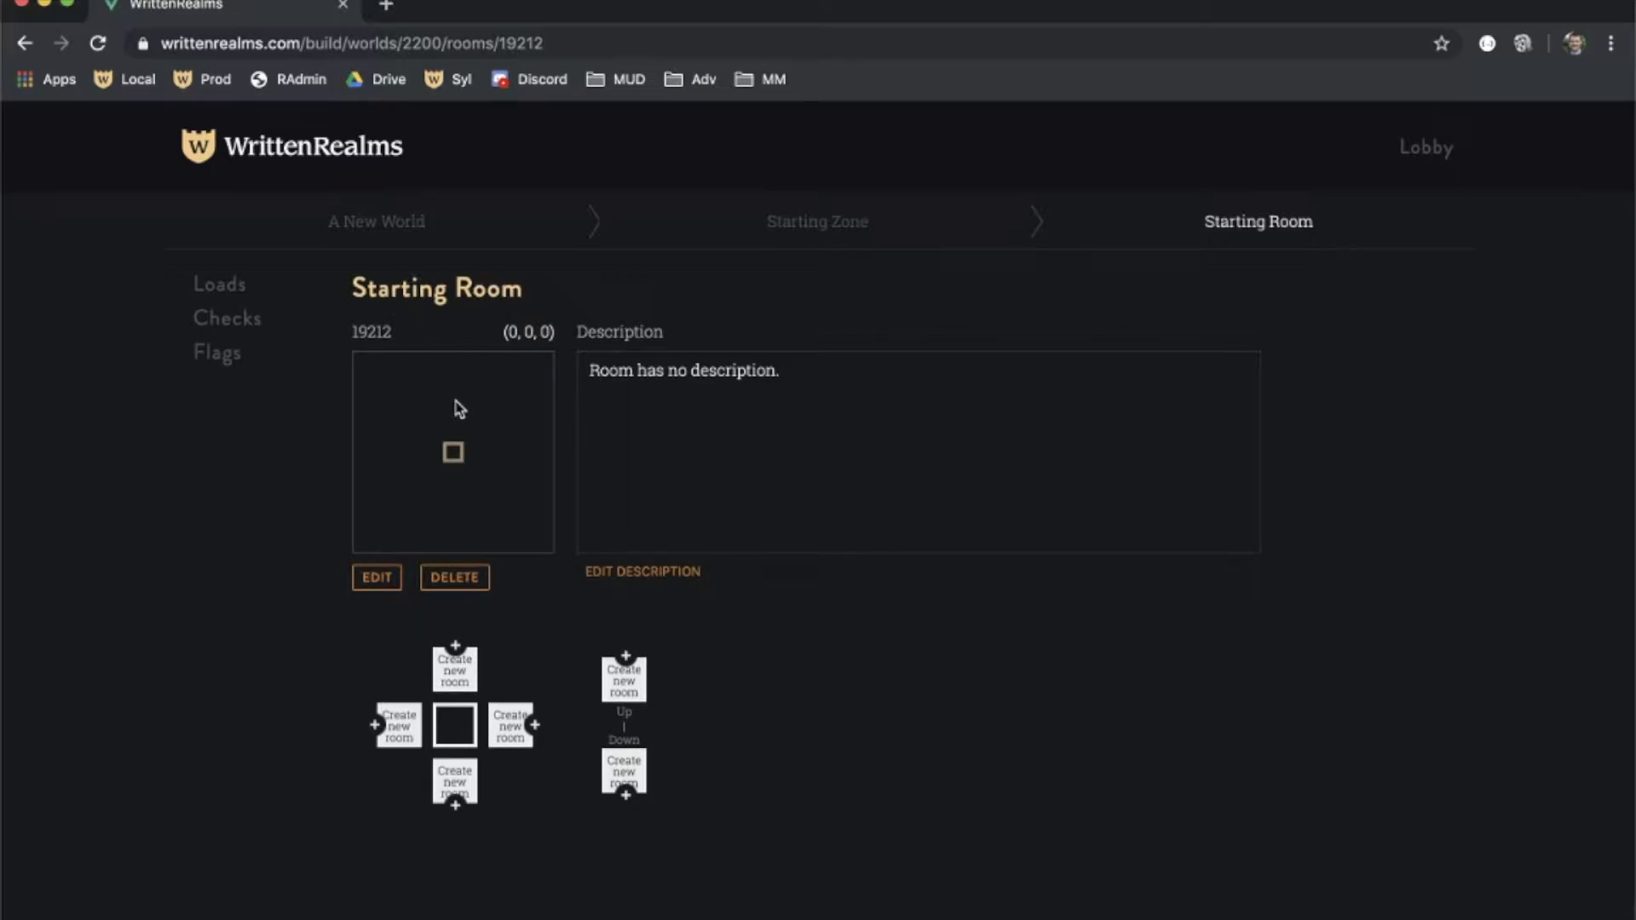
Change the starting room's type to Road and save the room
left_click(381, 579)
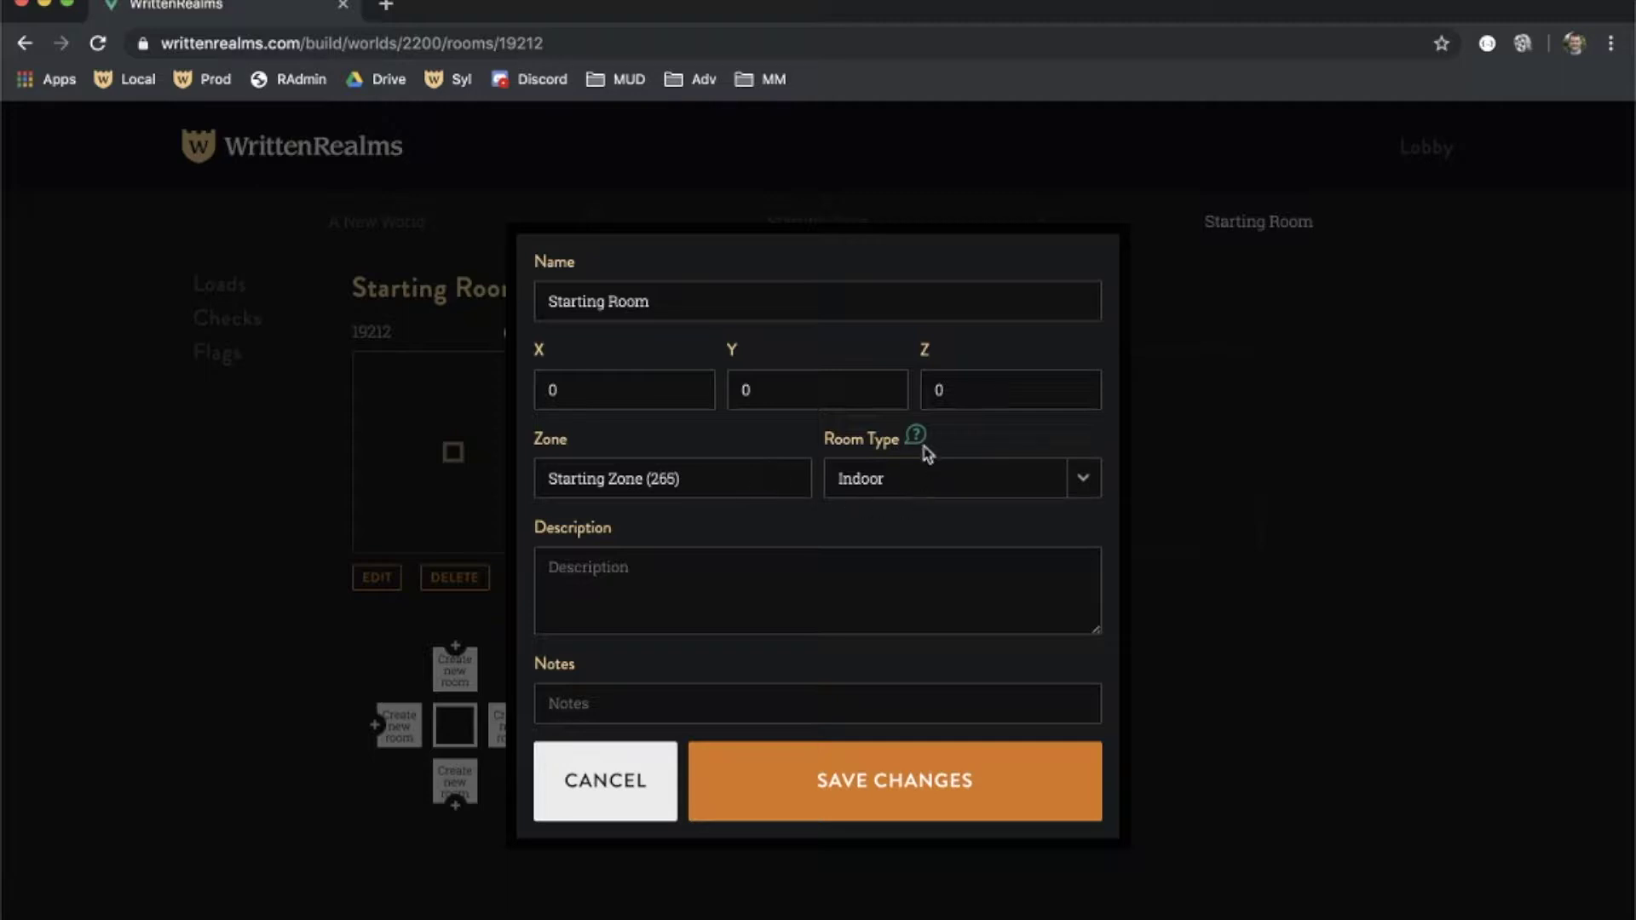
mouse_move(919, 441)
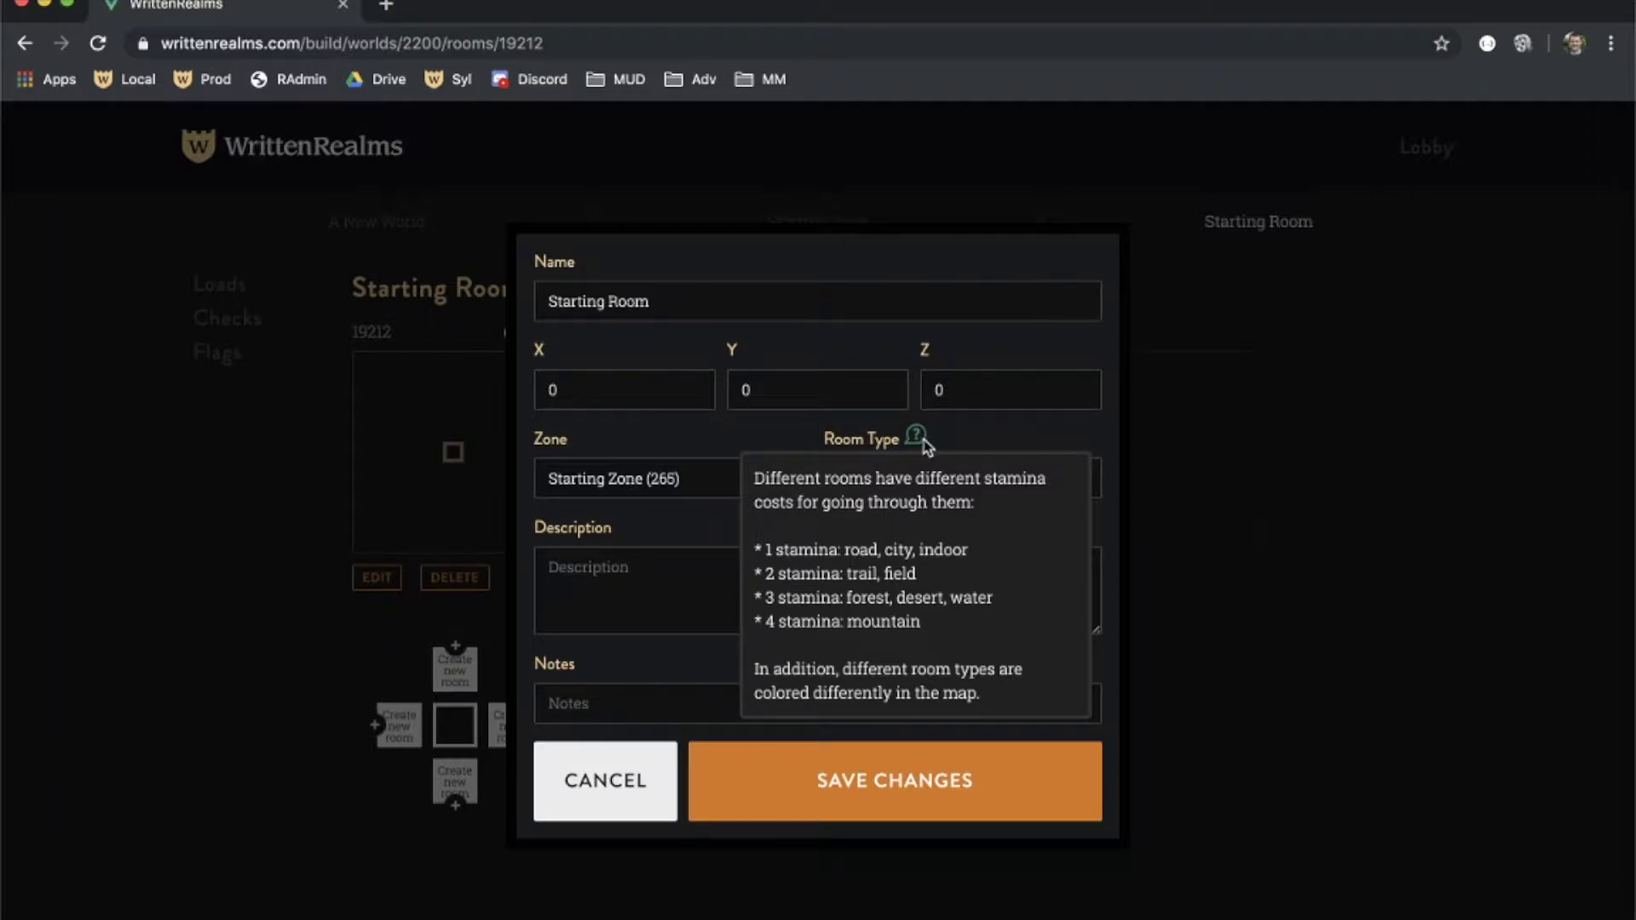
left_click(964, 467)
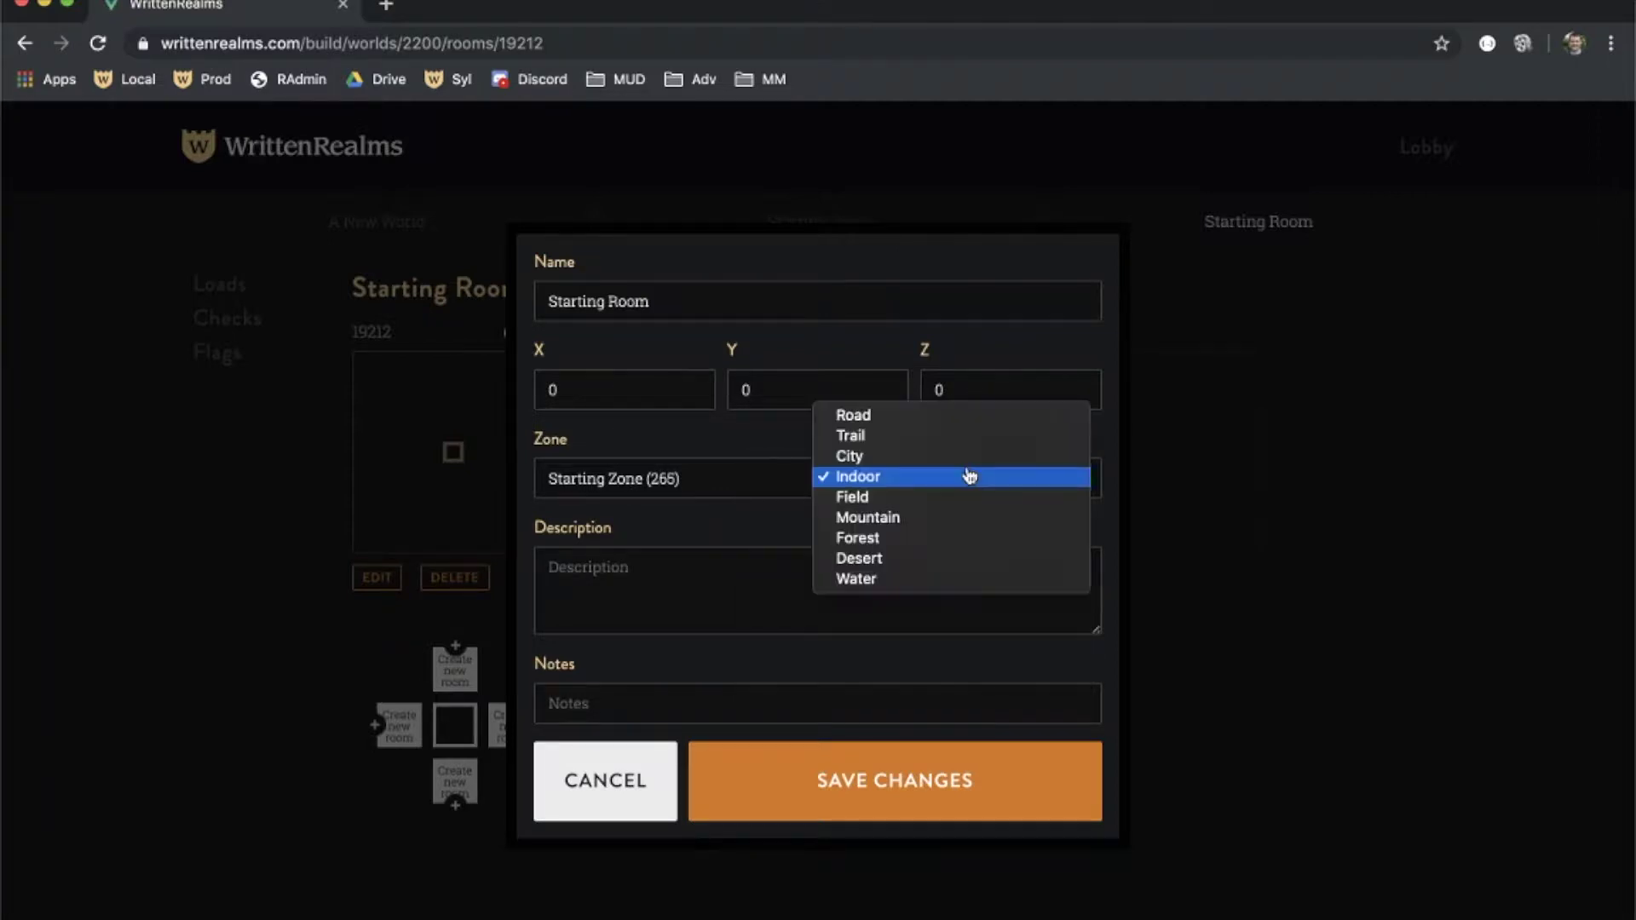
left_click(950, 419)
left_click(924, 582)
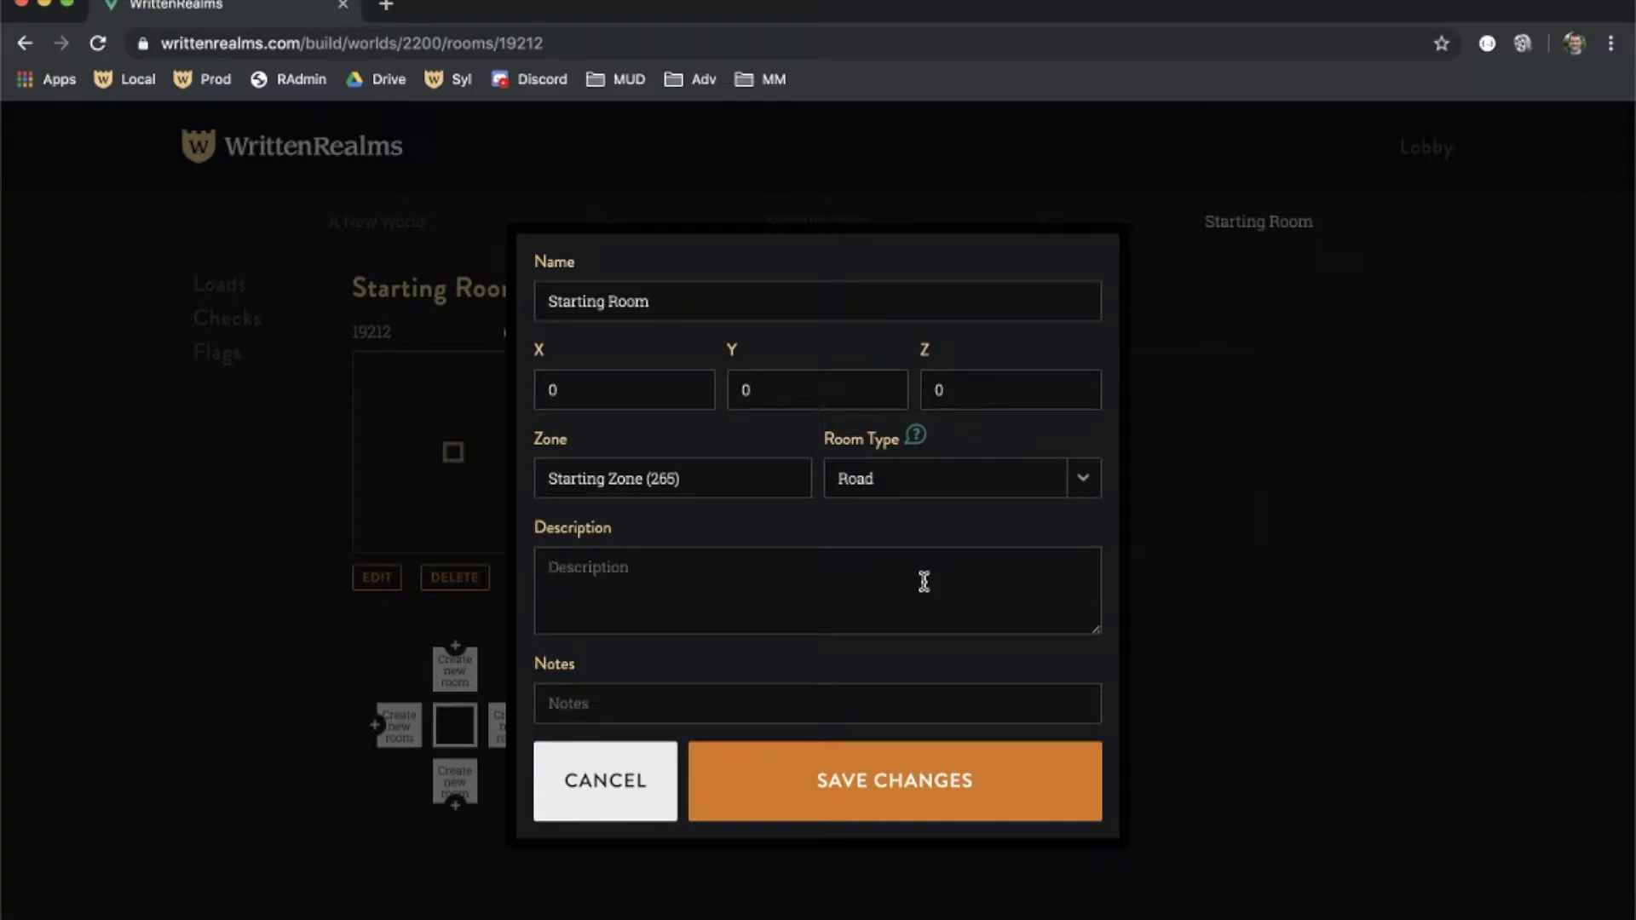
left_click(855, 693)
left_click(878, 782)
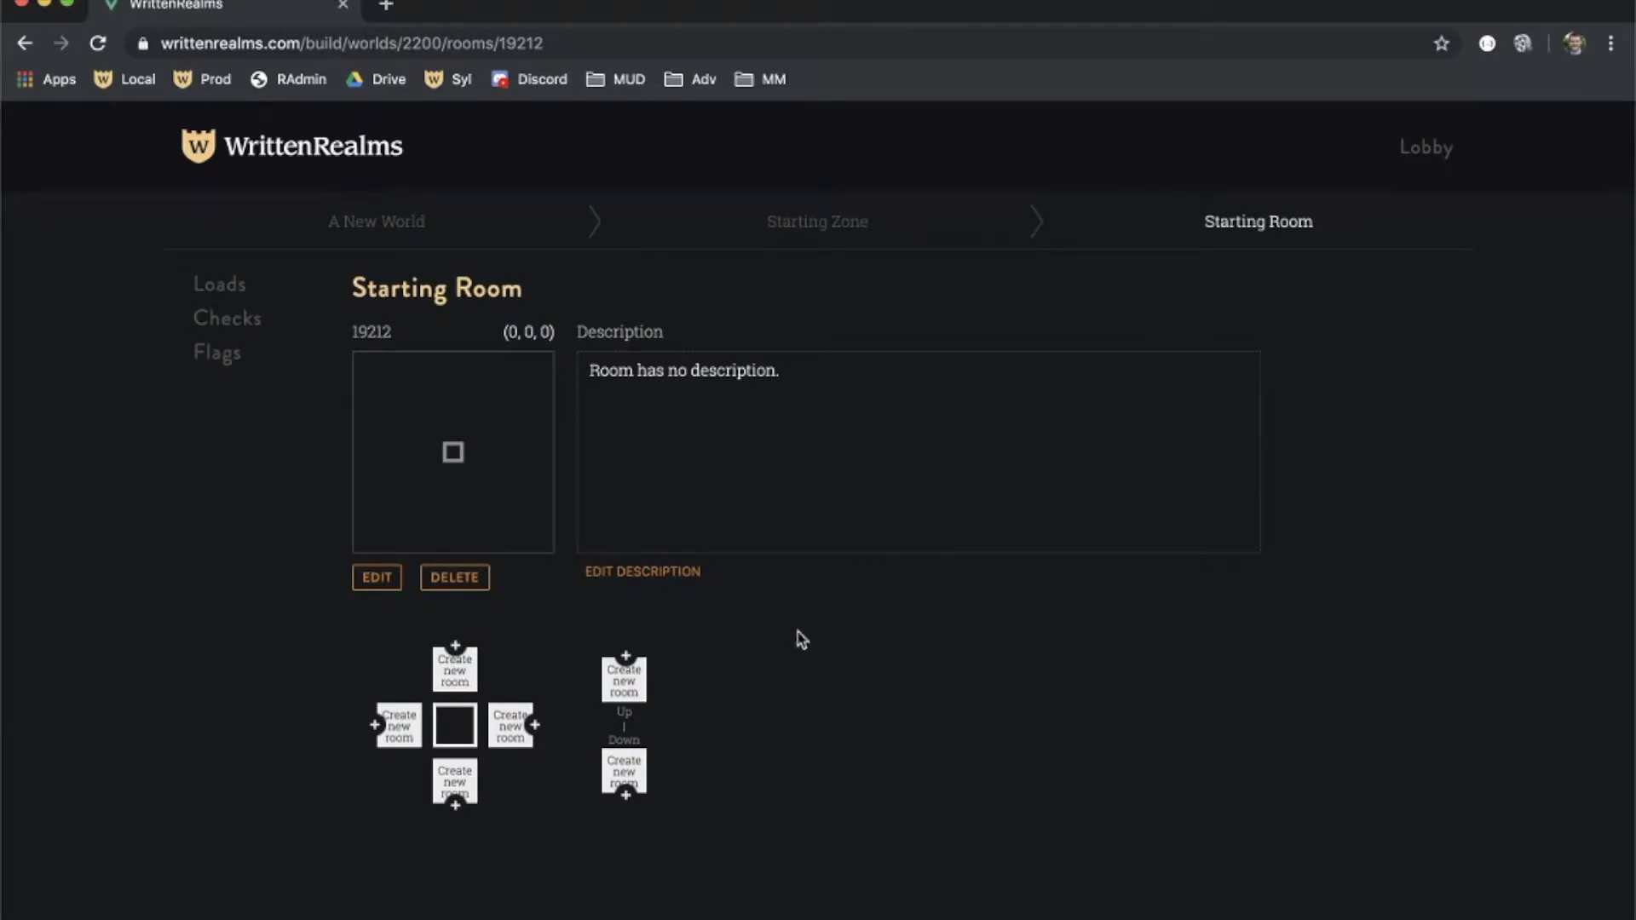
left_click(678, 572)
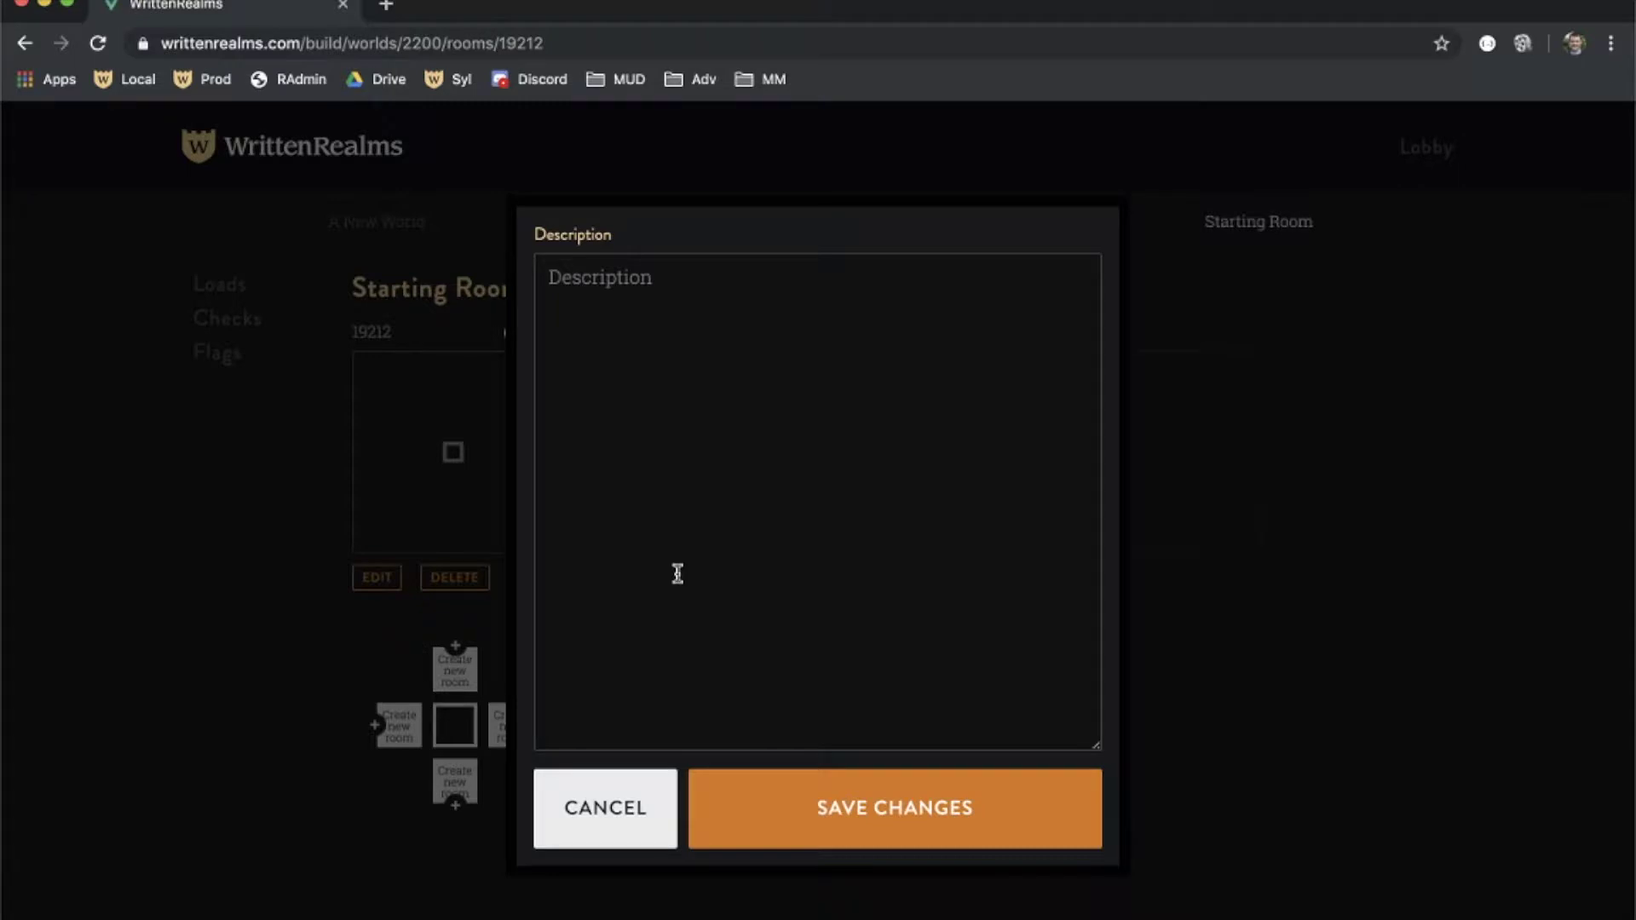
left_click(770, 329)
left_click(616, 817)
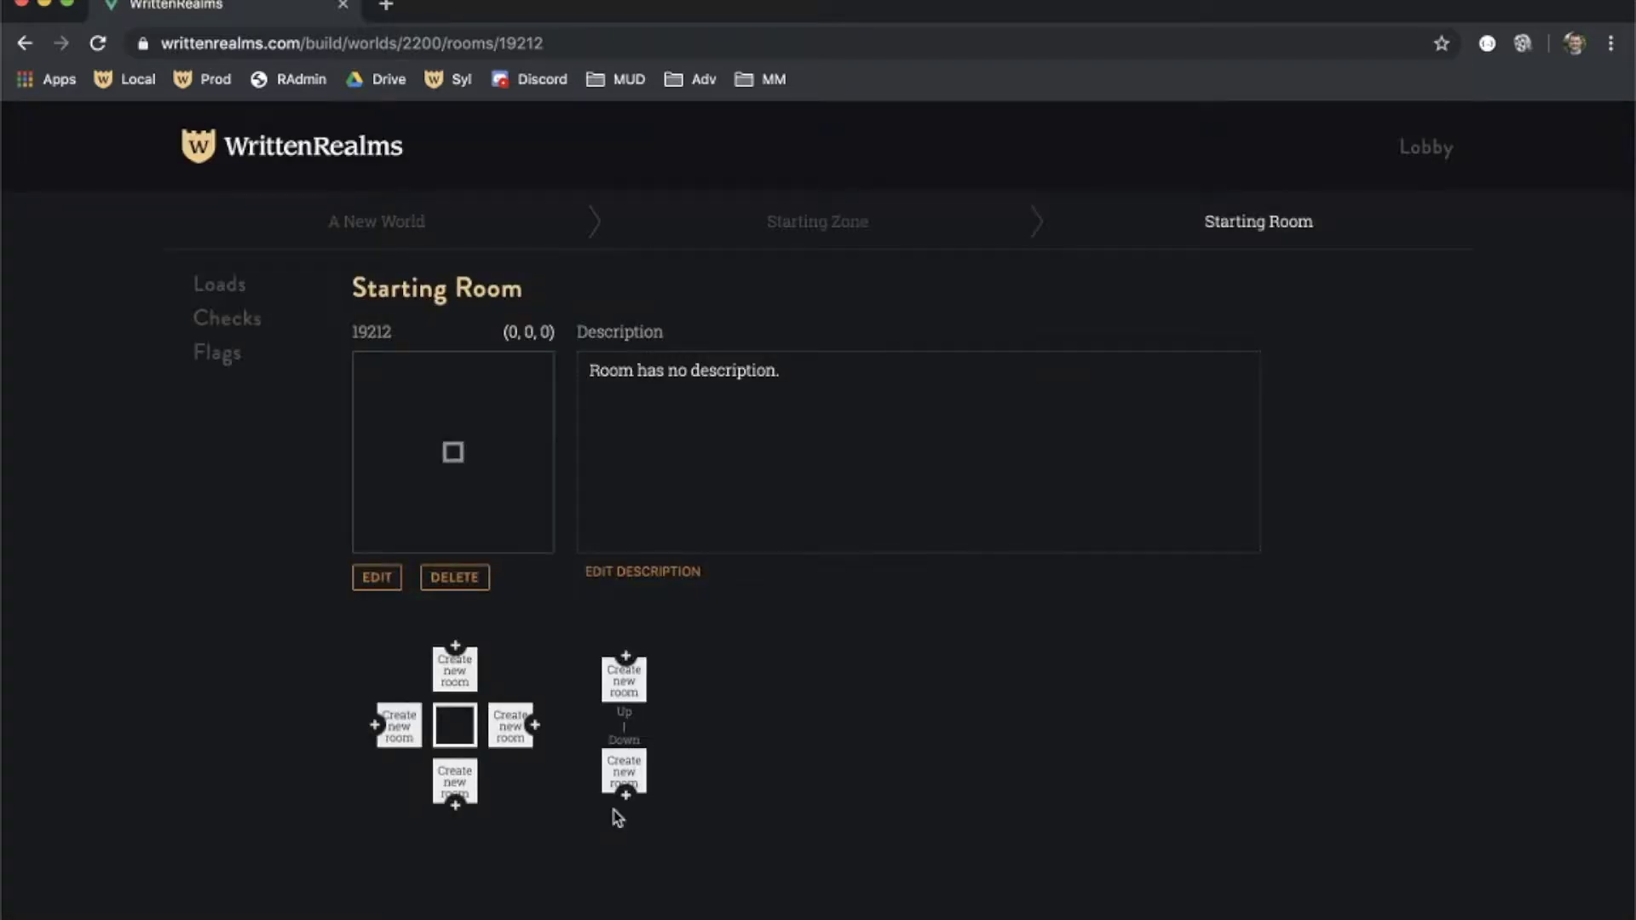
Create a room east of the starting room and another room north of that one
left_click(511, 747)
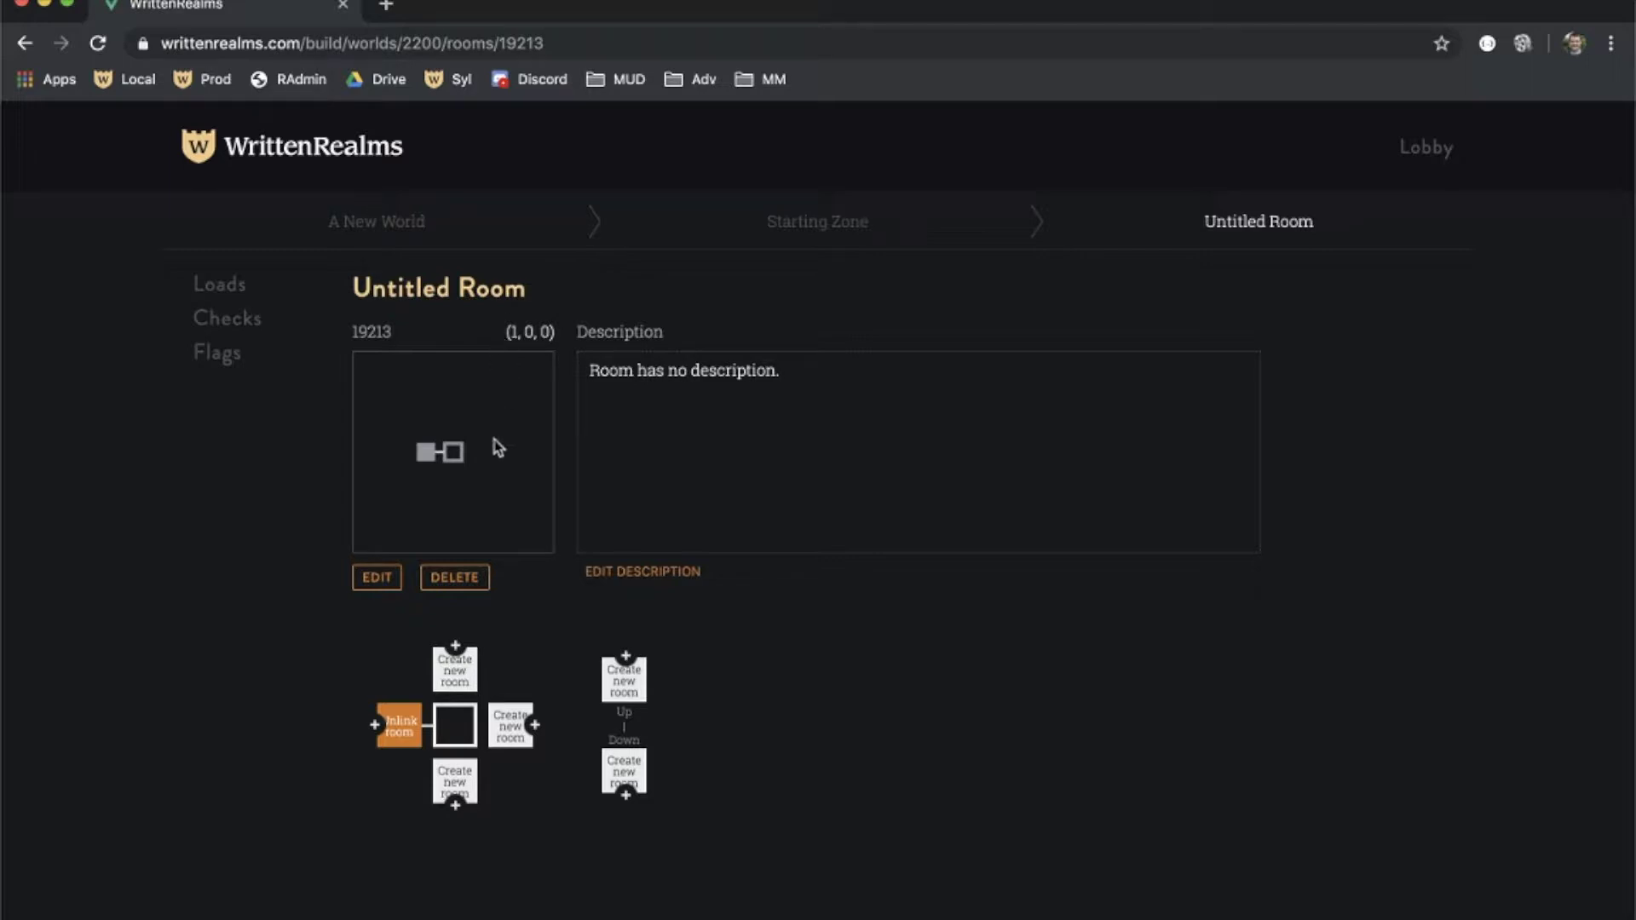
left_click(464, 688)
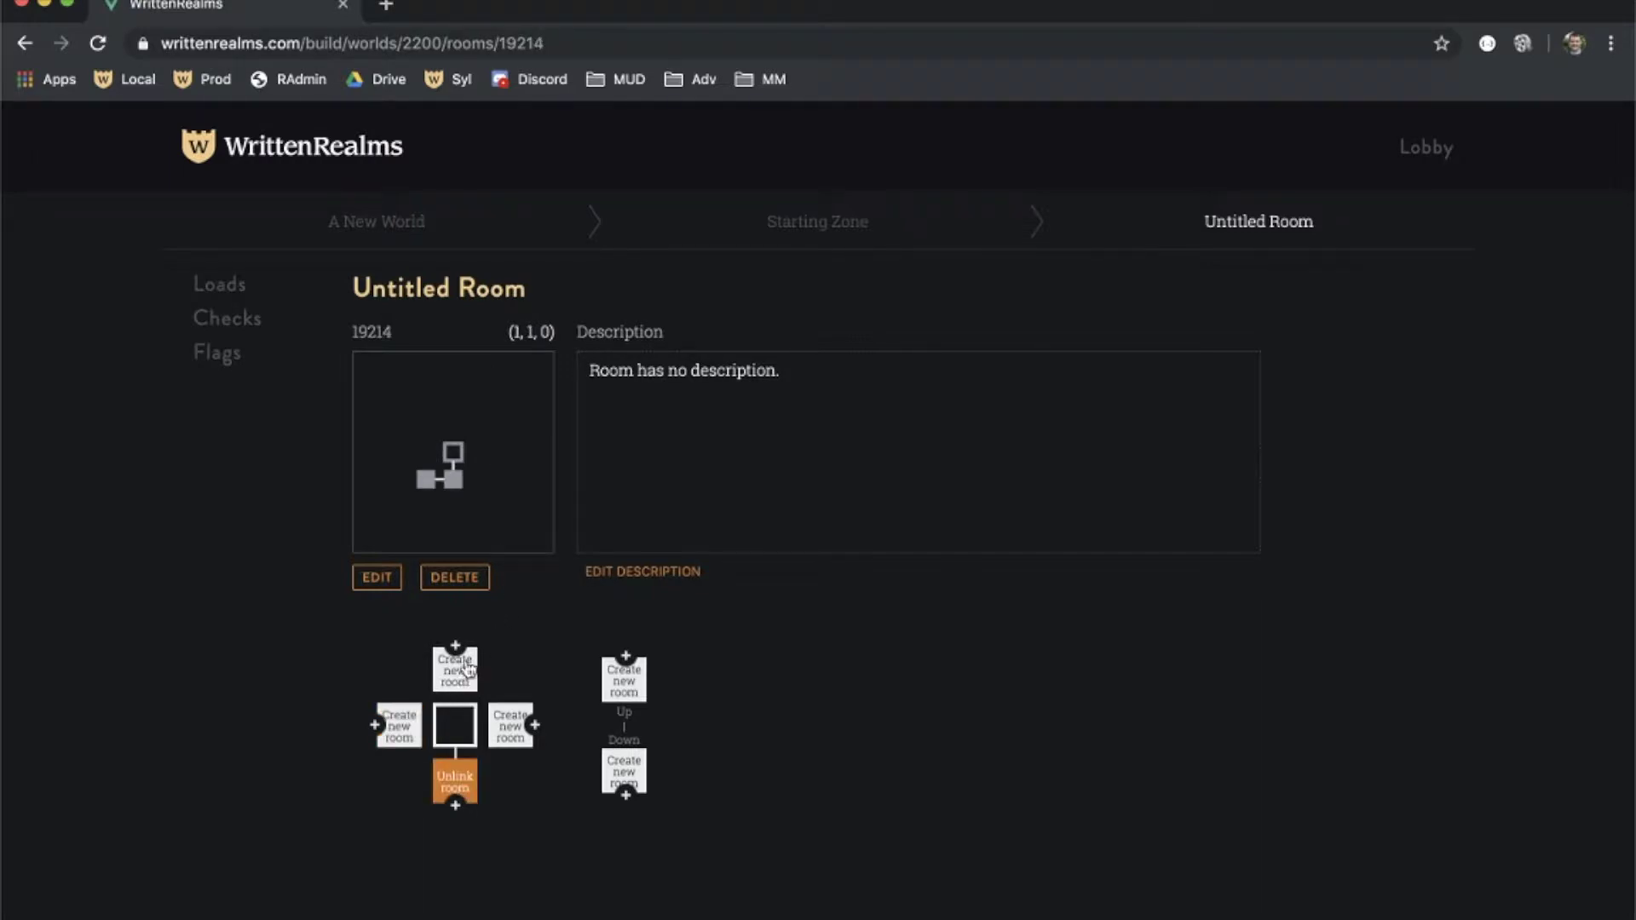
Set the new northern room's Y coordinate to 2 and save the room
left_click(368, 583)
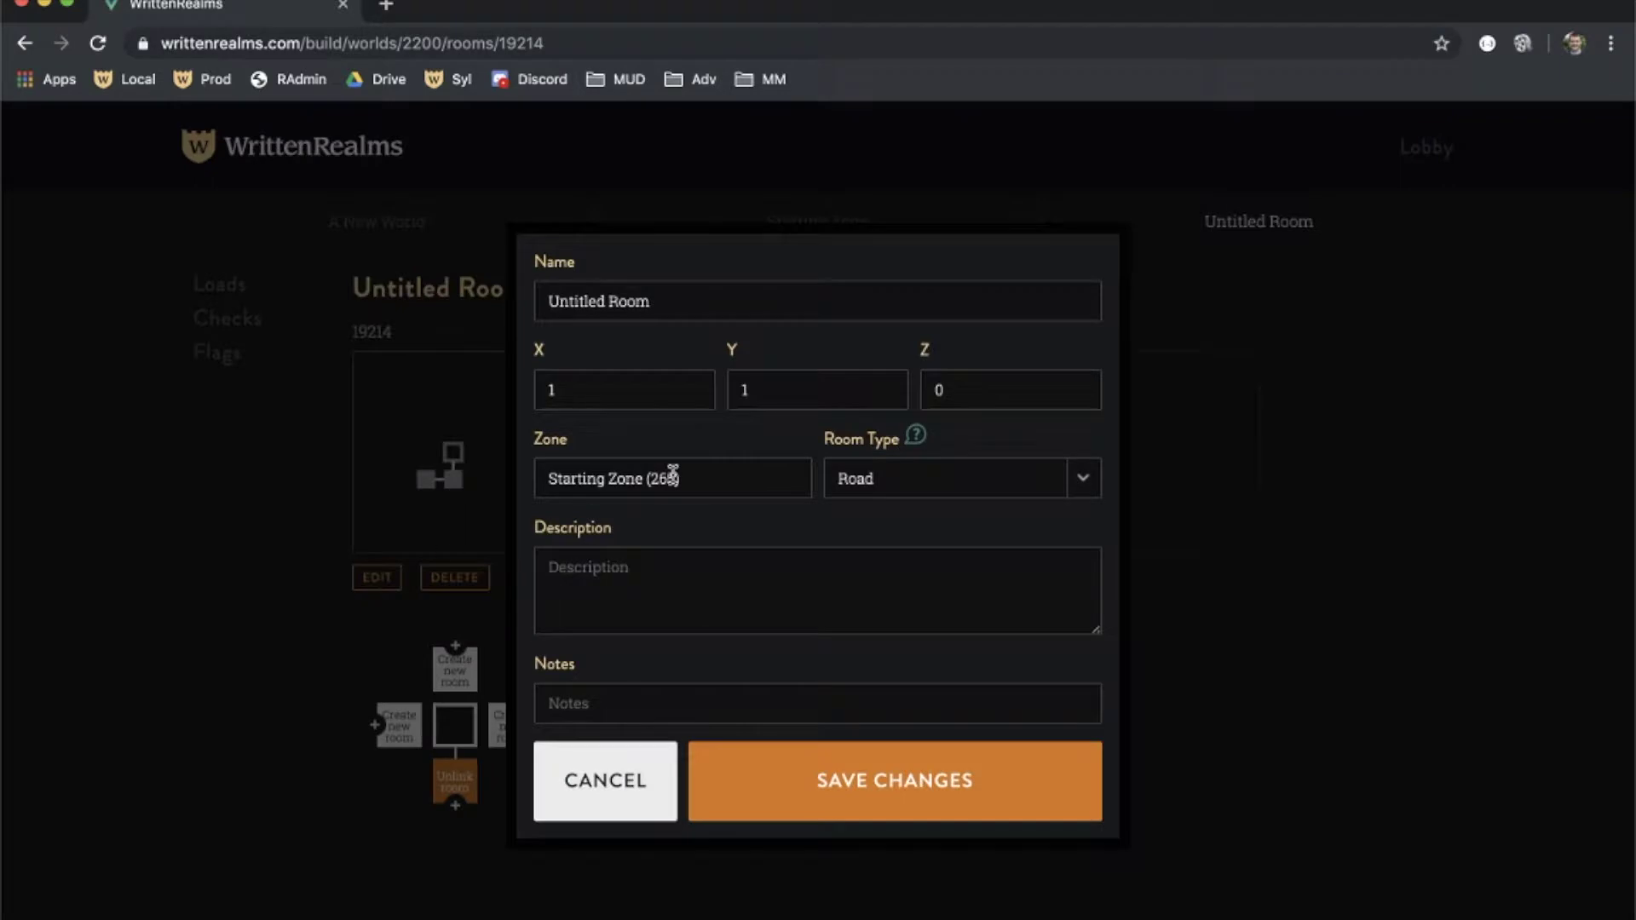
left_click(814, 378)
key("BackSpace")
type("2")
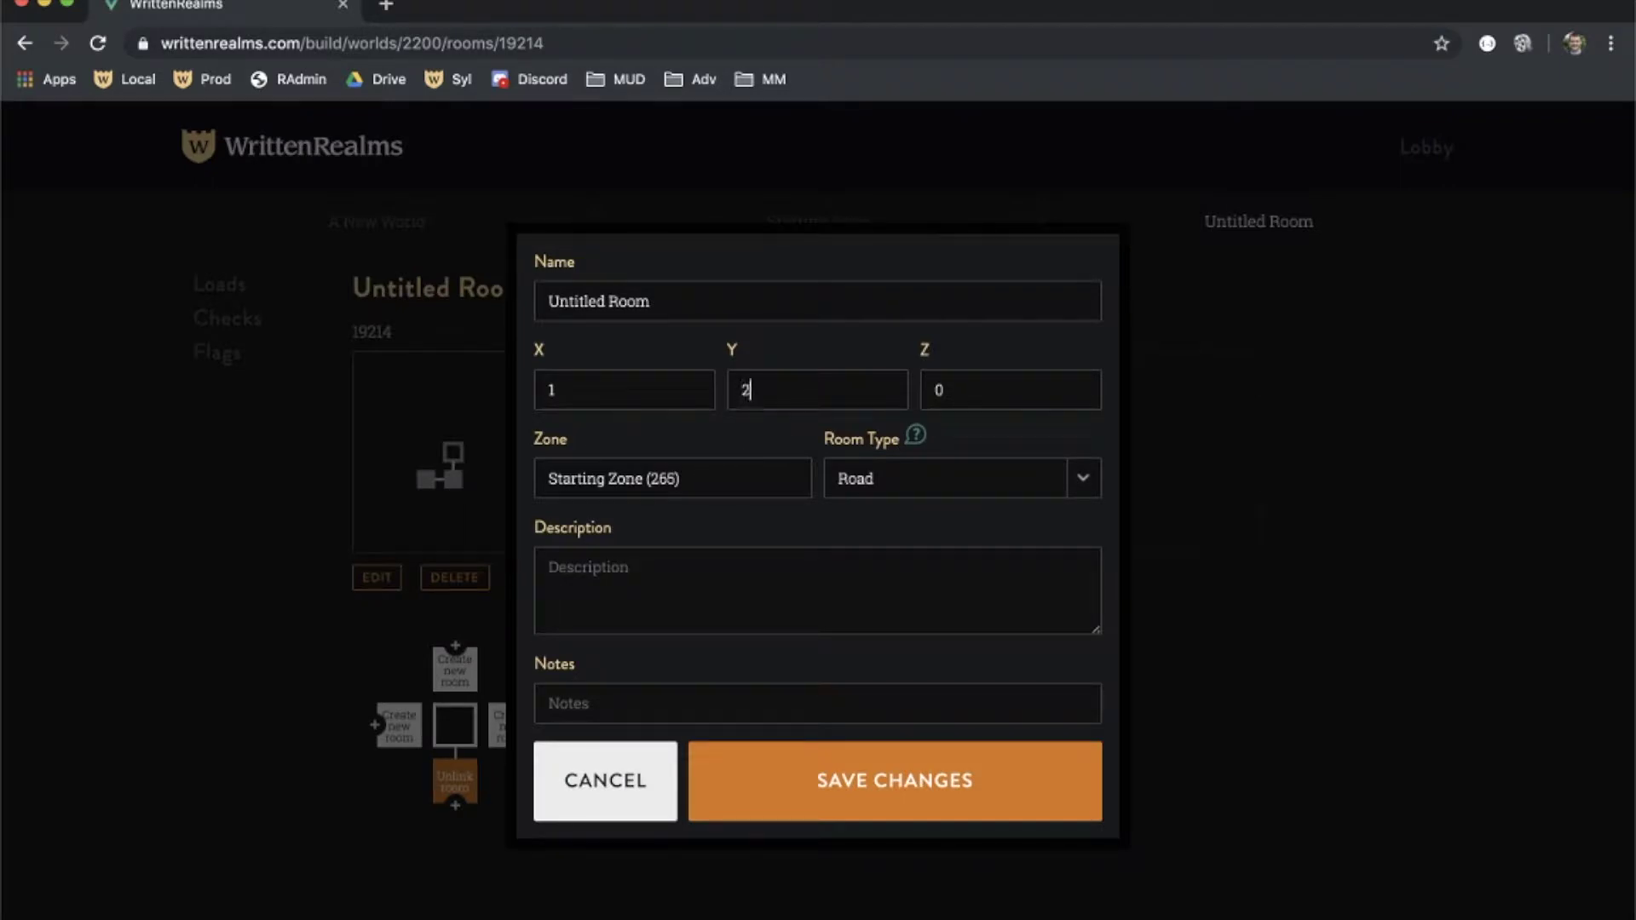
left_click(881, 795)
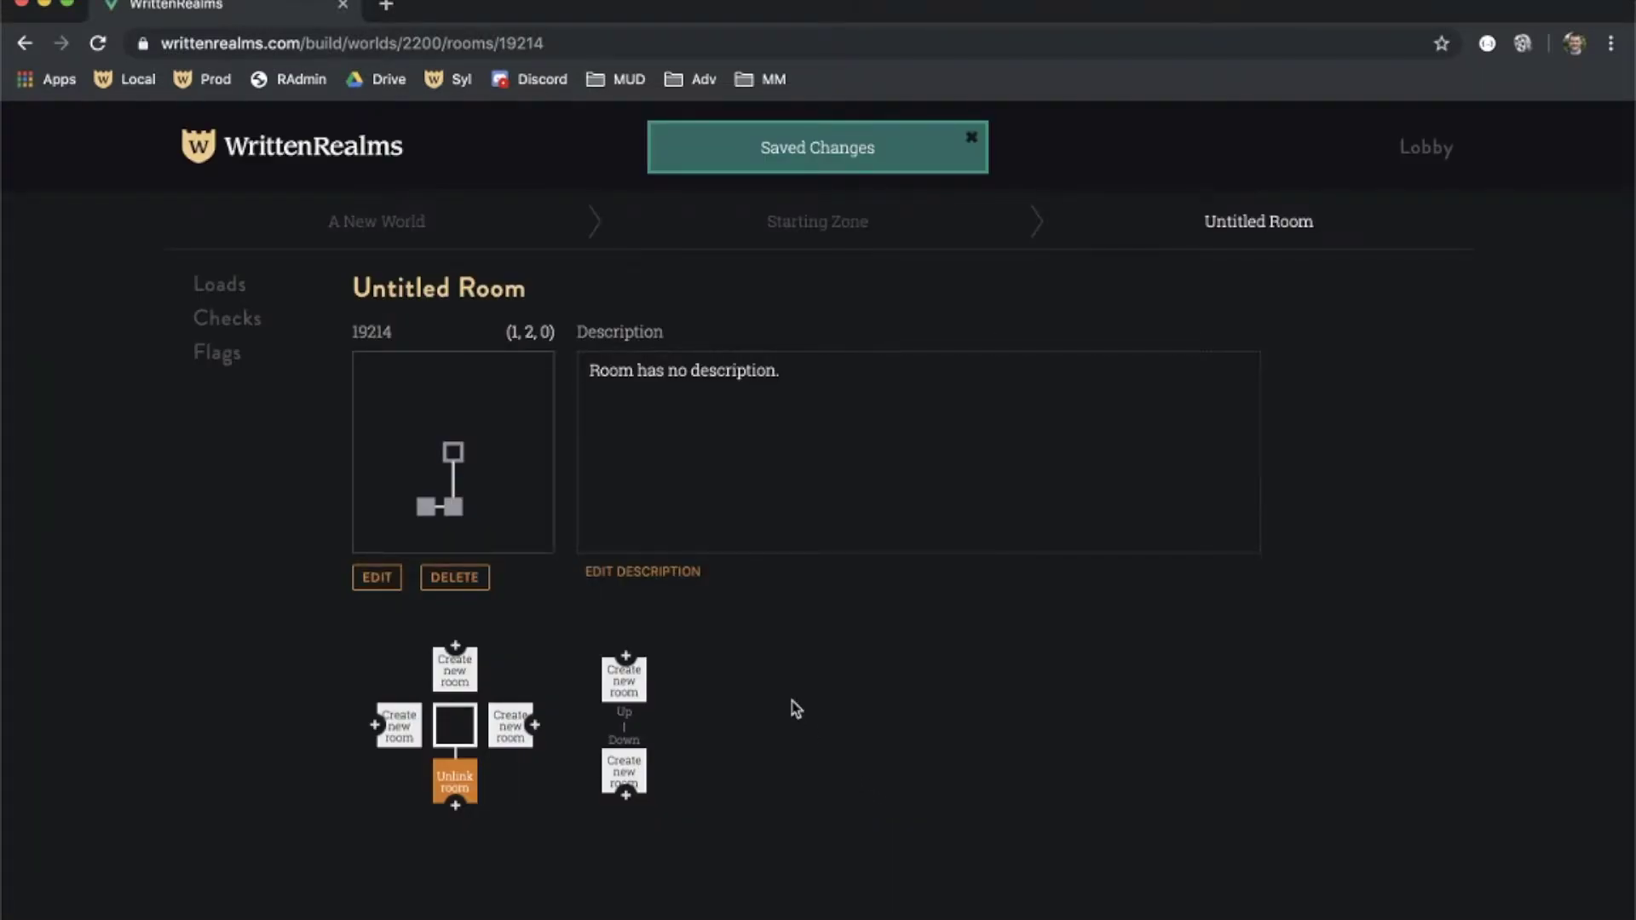
Set the northern room's Y coordinate to 1 and its room type to Forest, and save it
key("e")
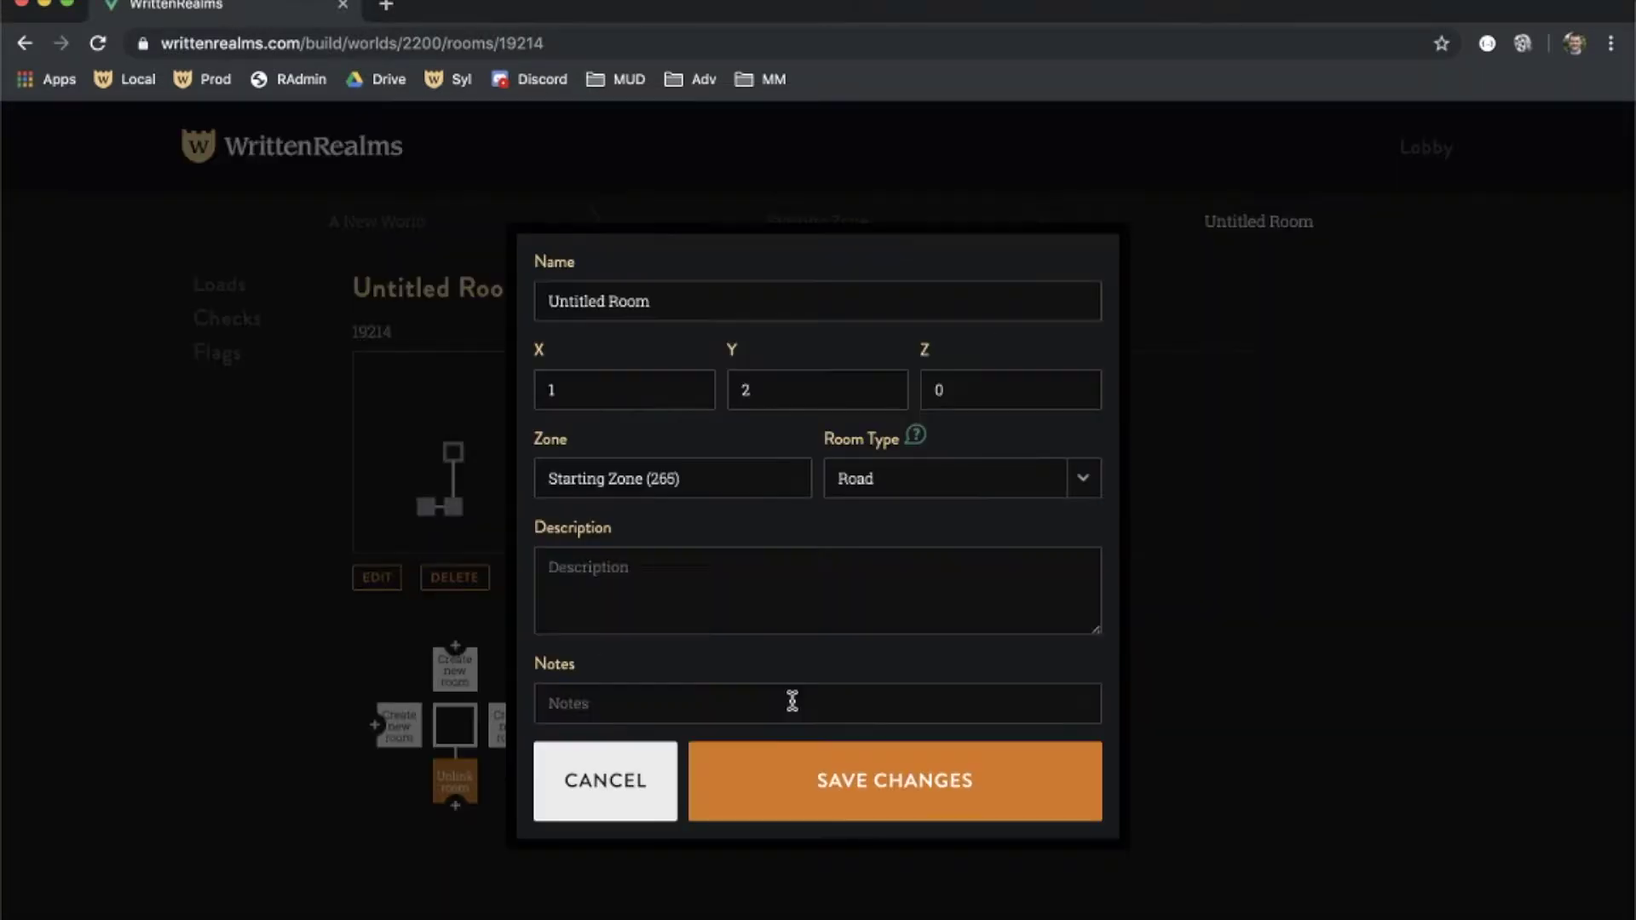
left_click(791, 394)
key("BackSpace")
type("1")
left_click(902, 476)
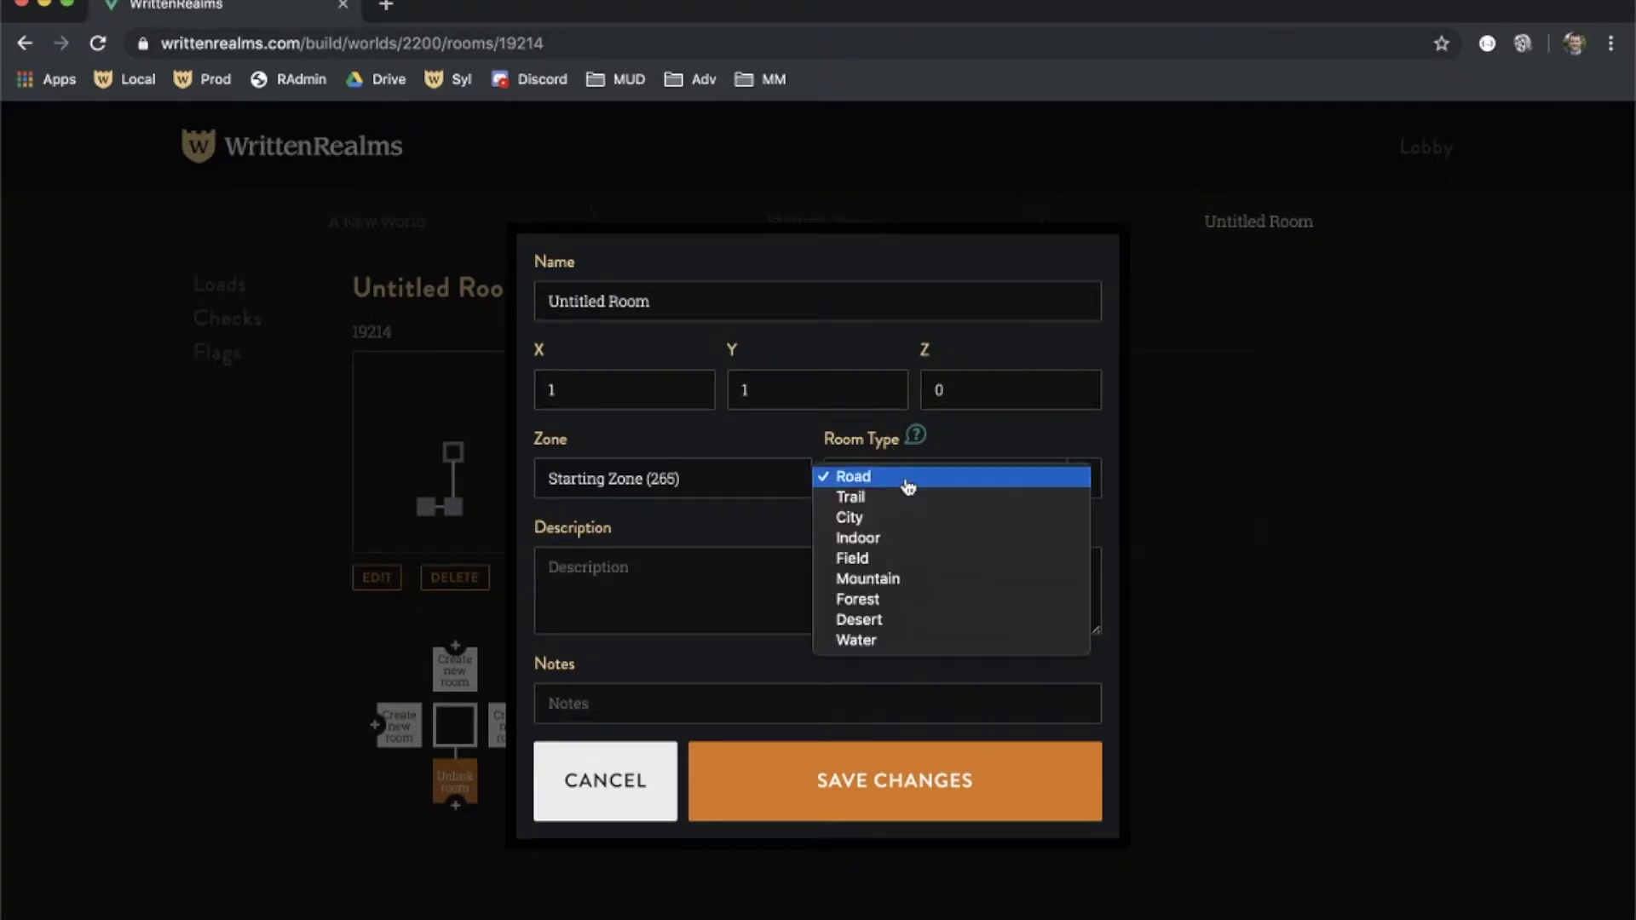
left_click(906, 599)
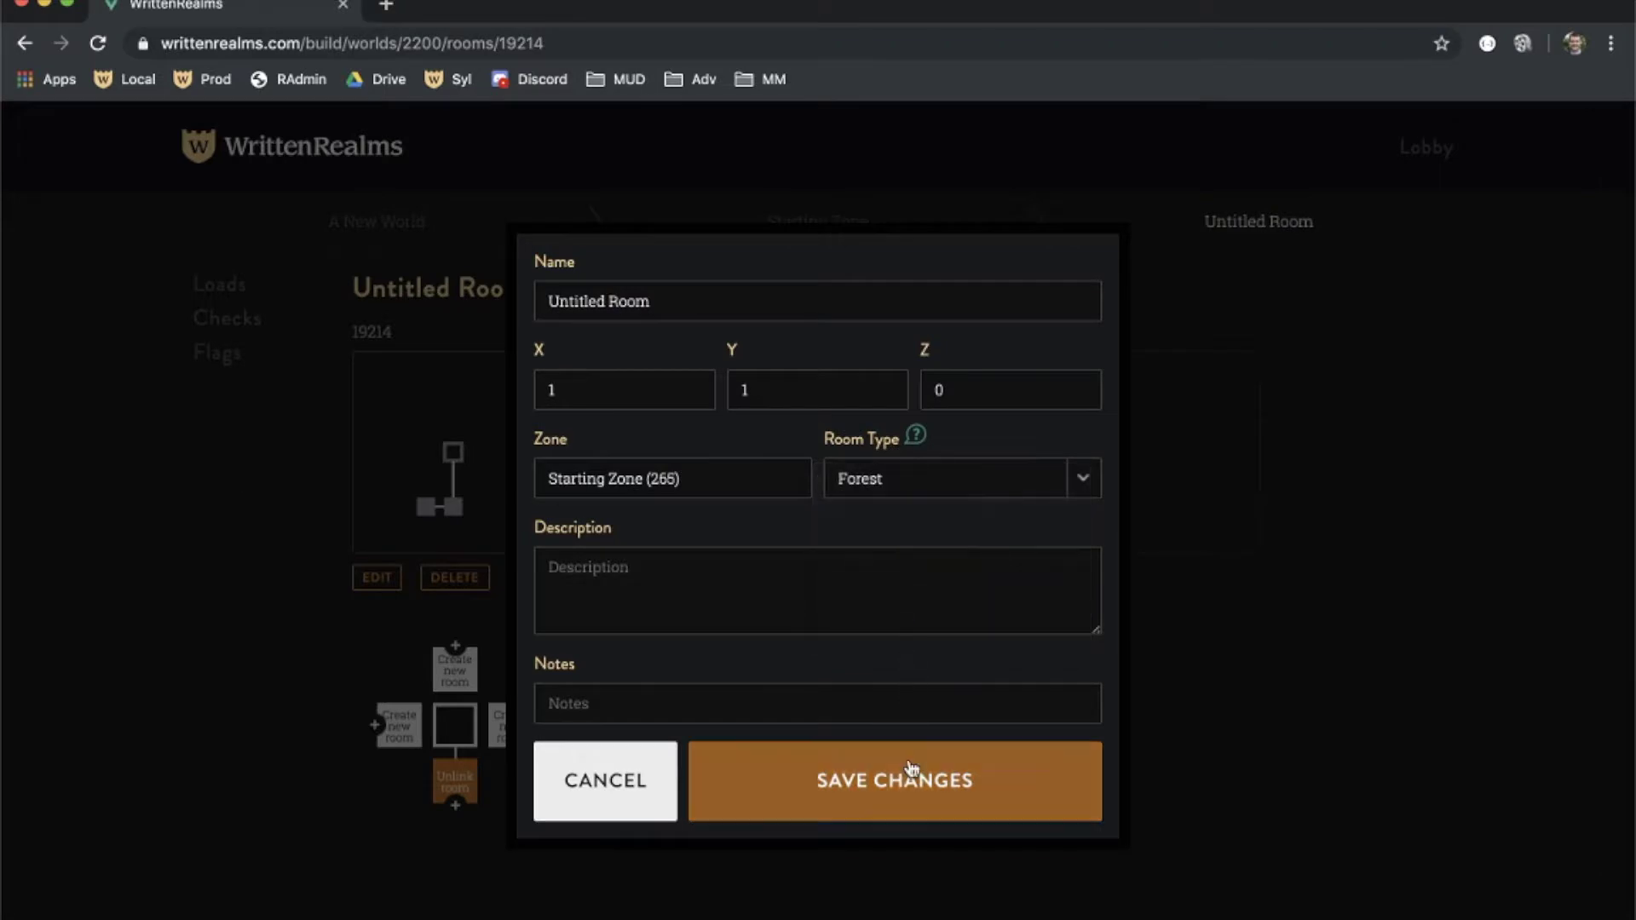
left_click(910, 777)
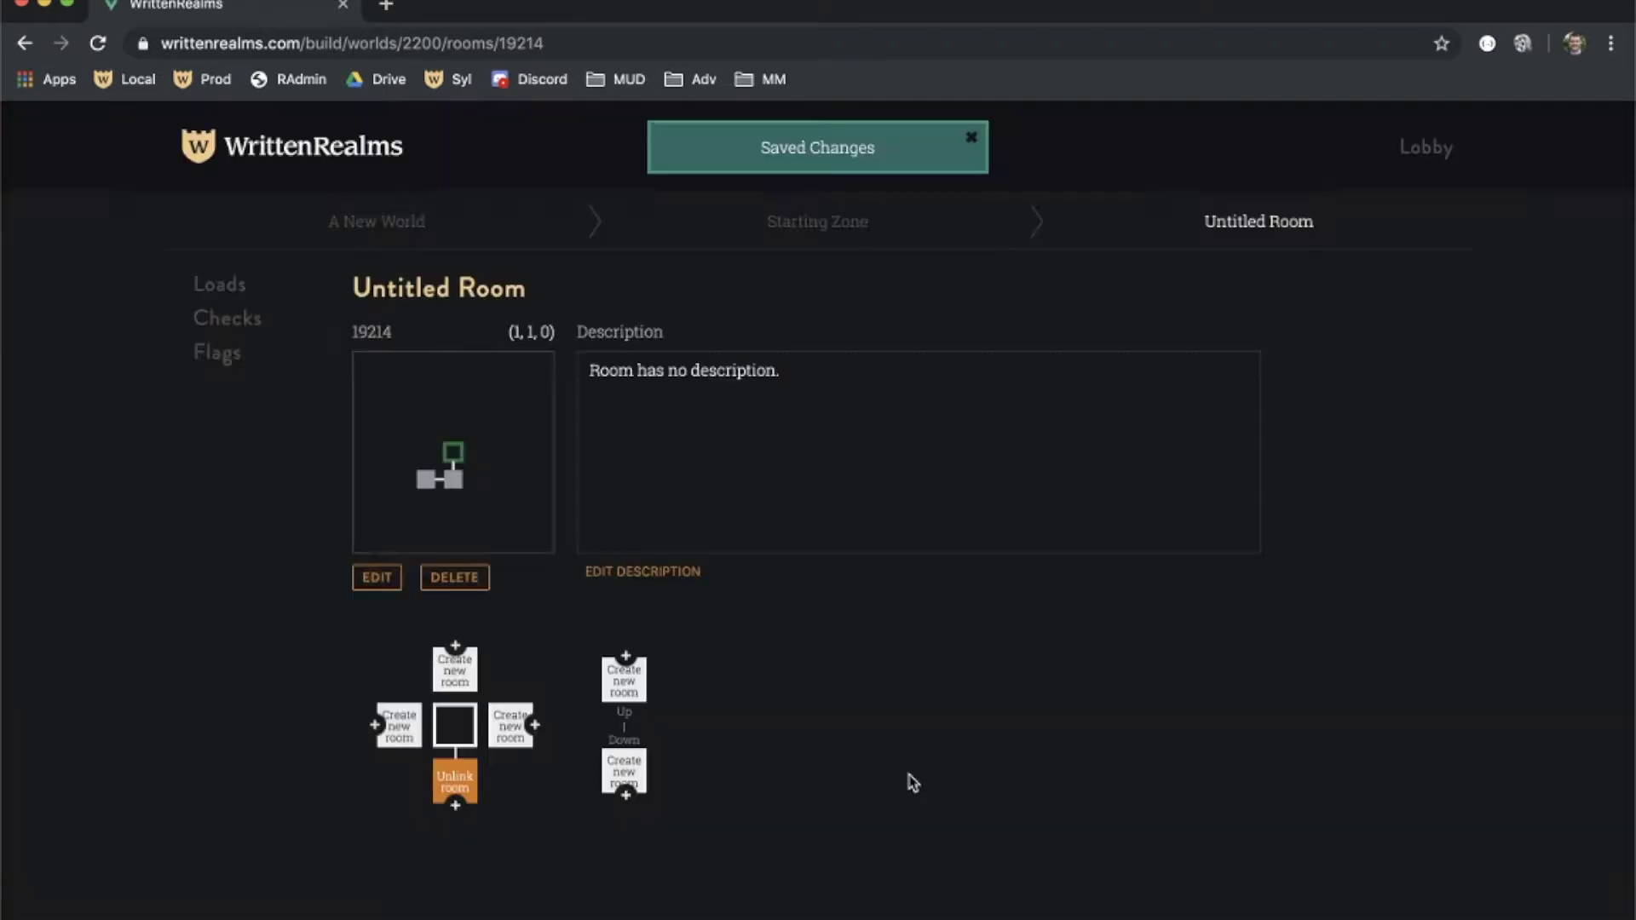
Create a room east of the forest room and another east of the road room at (1, 0, 0)
left_click(508, 740)
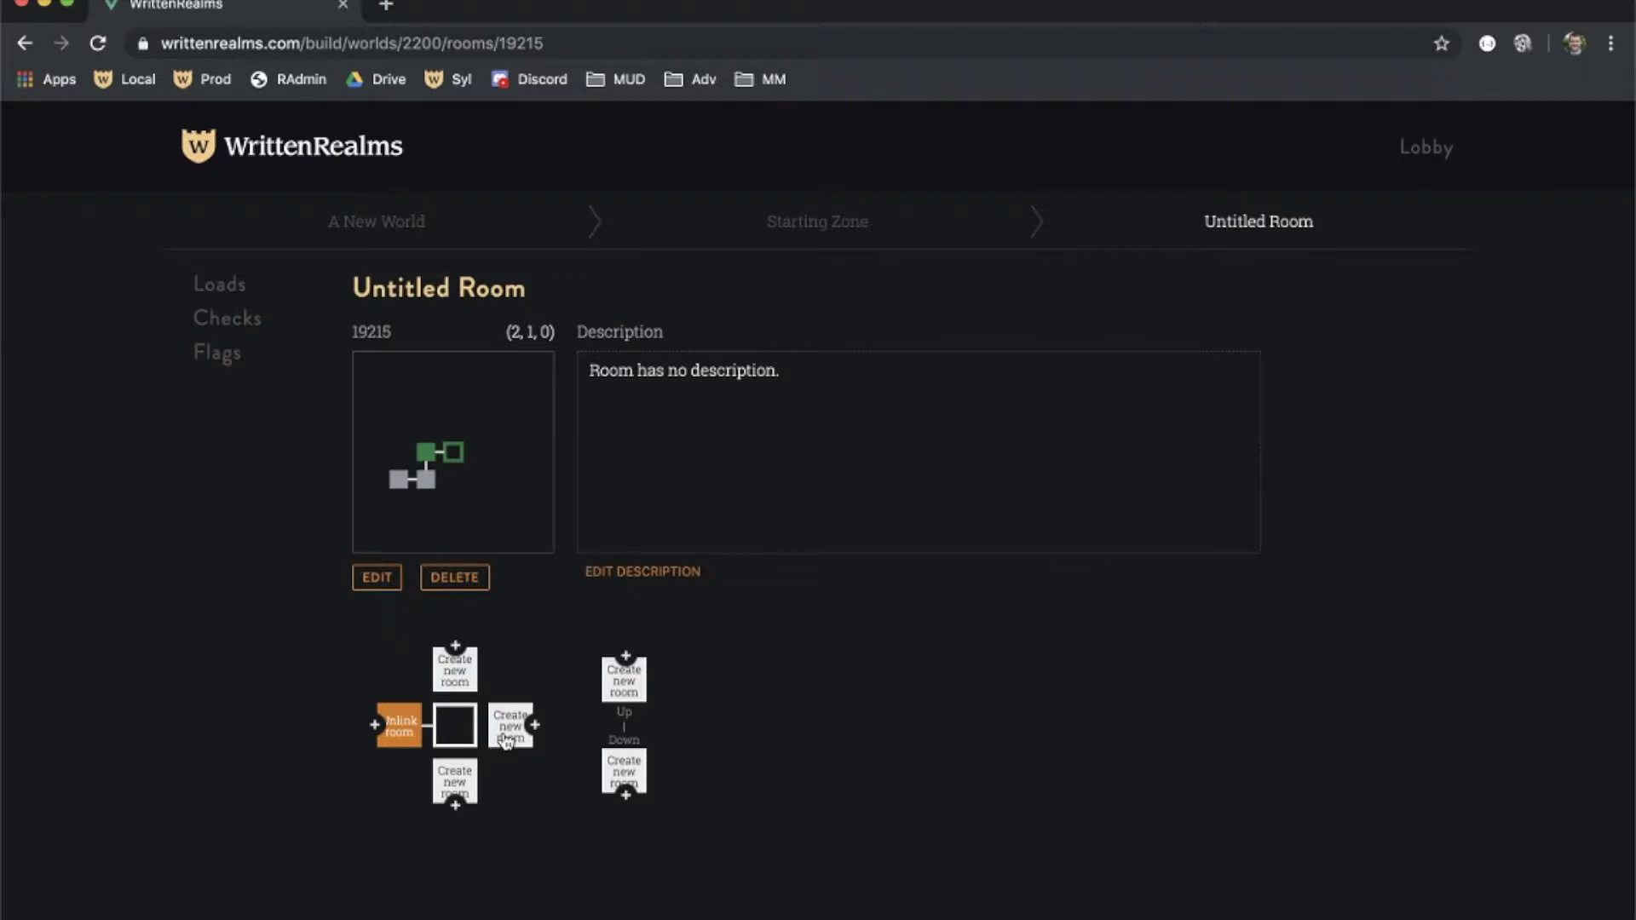
left_click(425, 481)
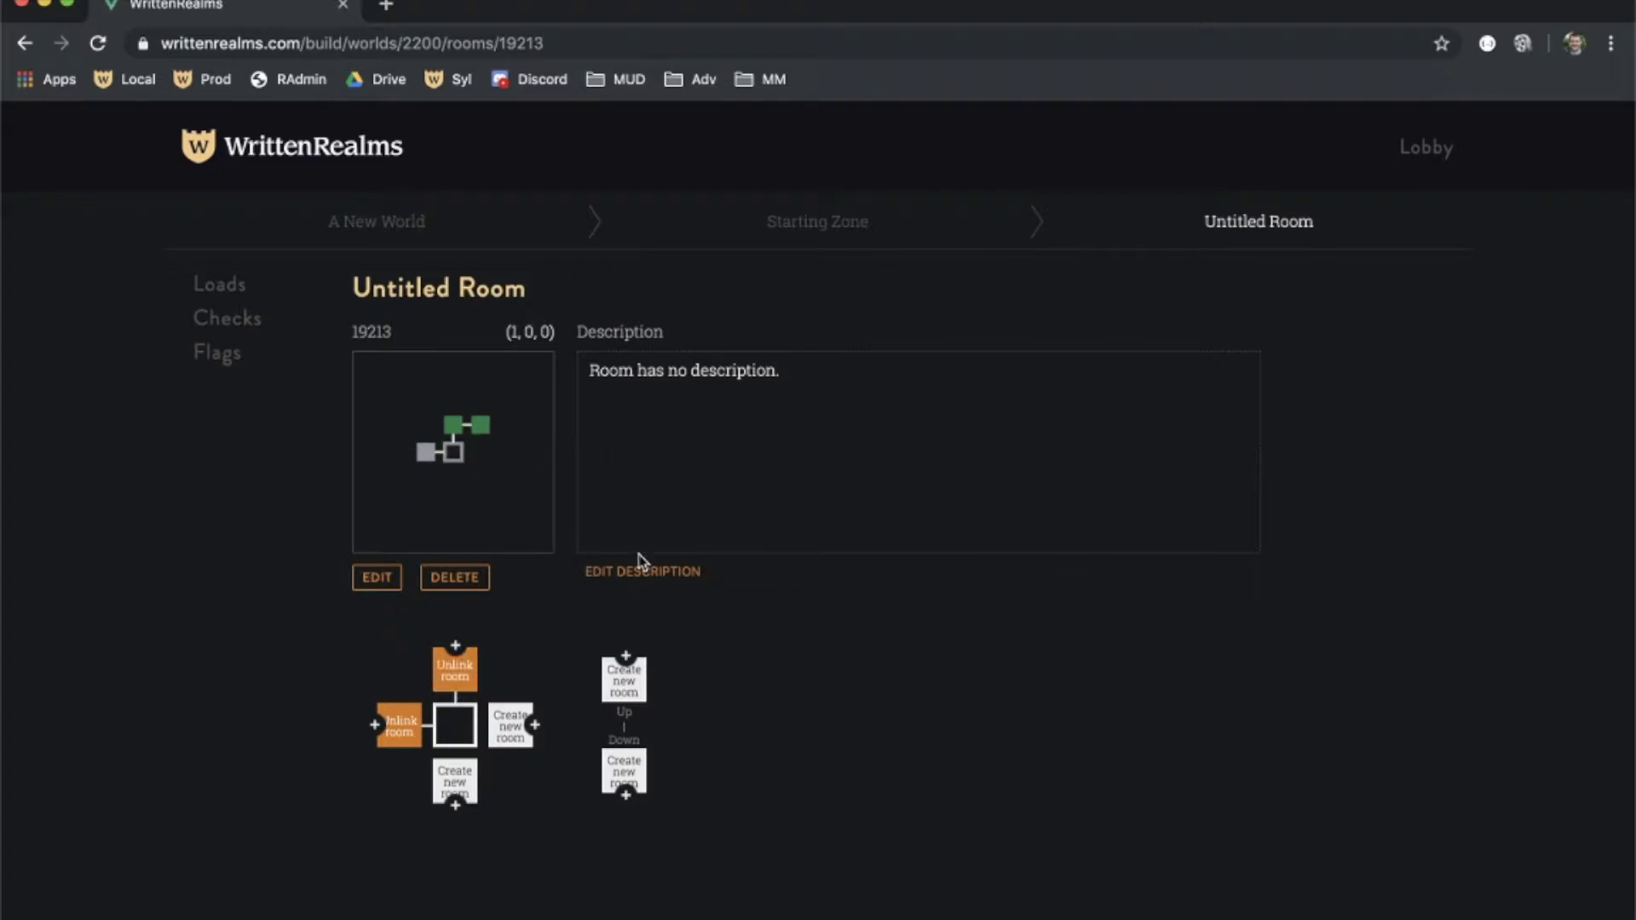
left_click(503, 724)
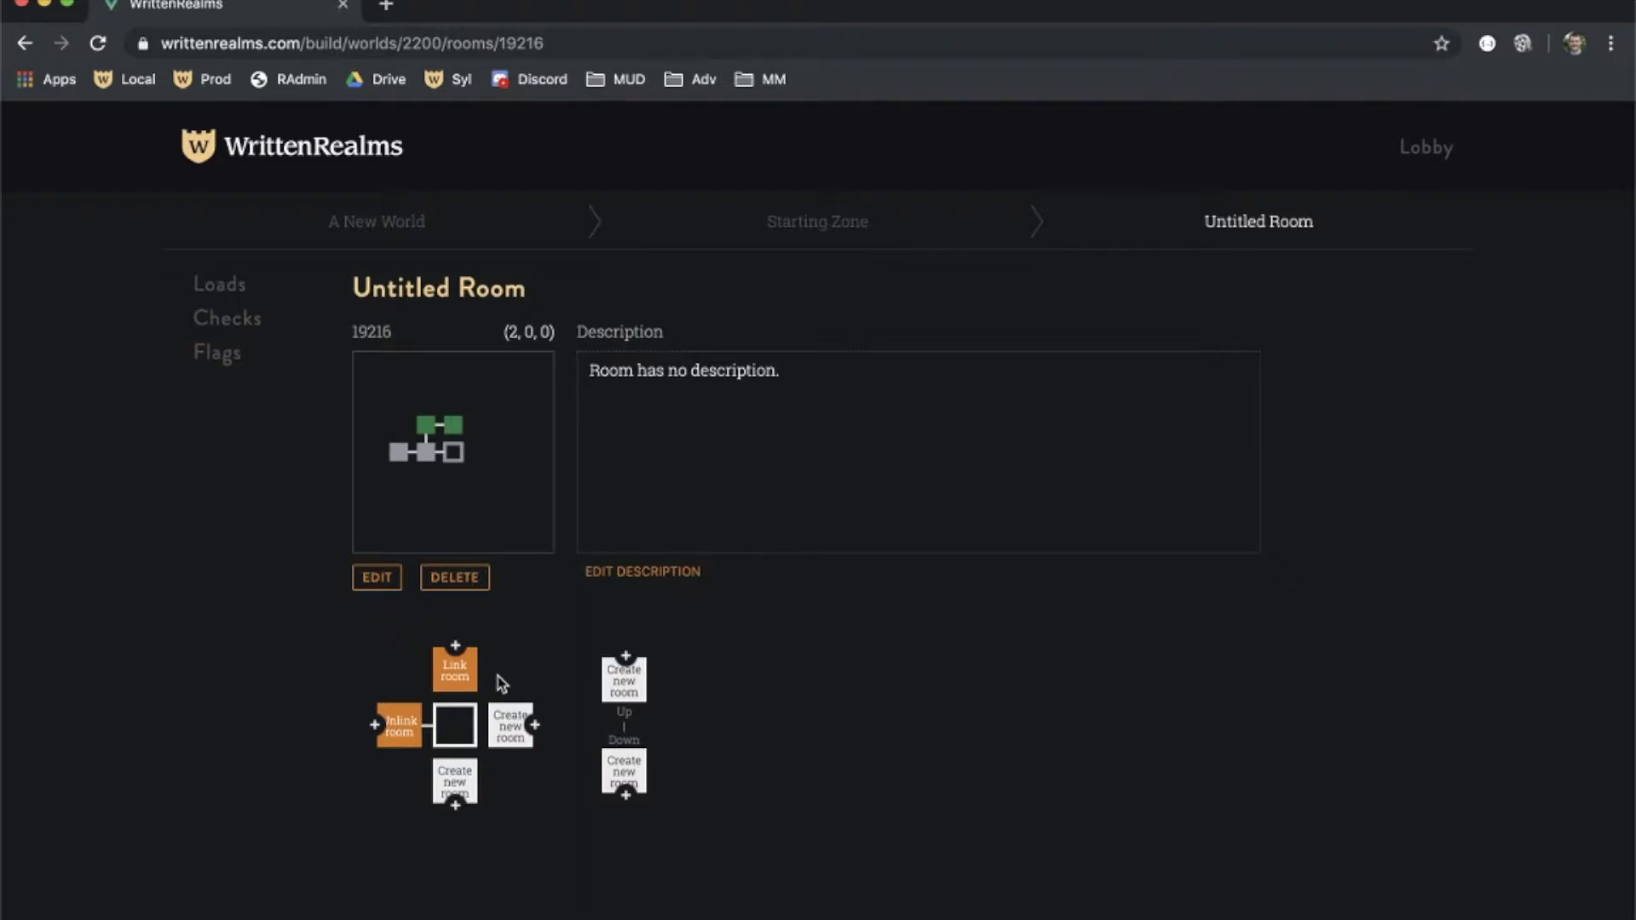
Link and unlink the forest room north of room (2, 0, 0), and make that north exit one-way
left_click(467, 684)
left_click(467, 684)
left_click(456, 650)
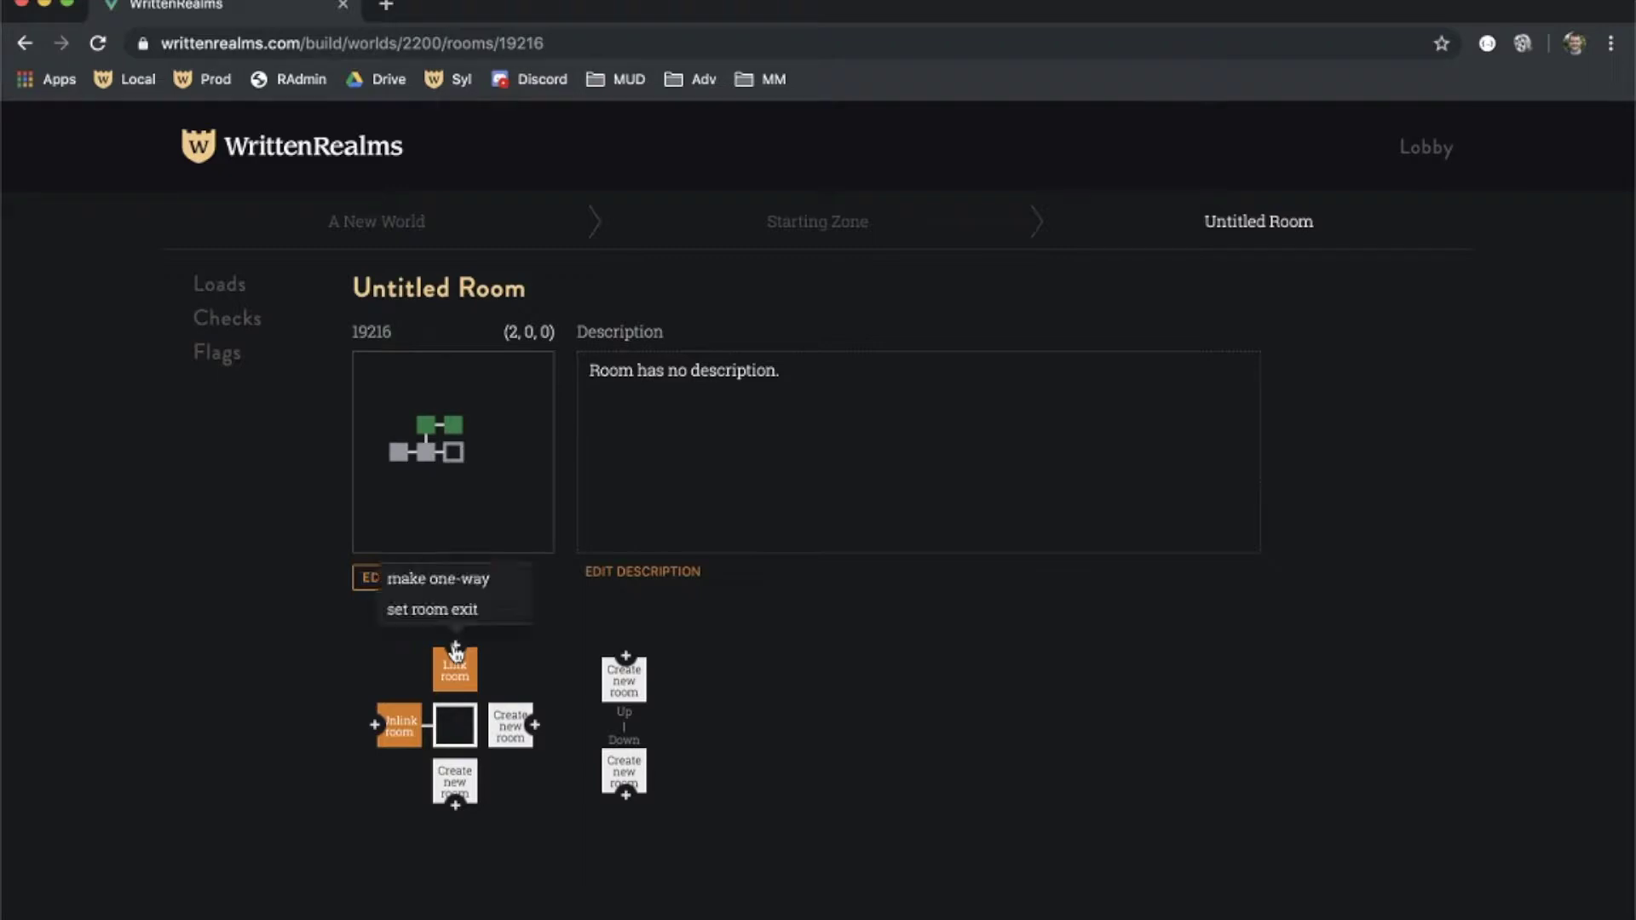
left_click(467, 581)
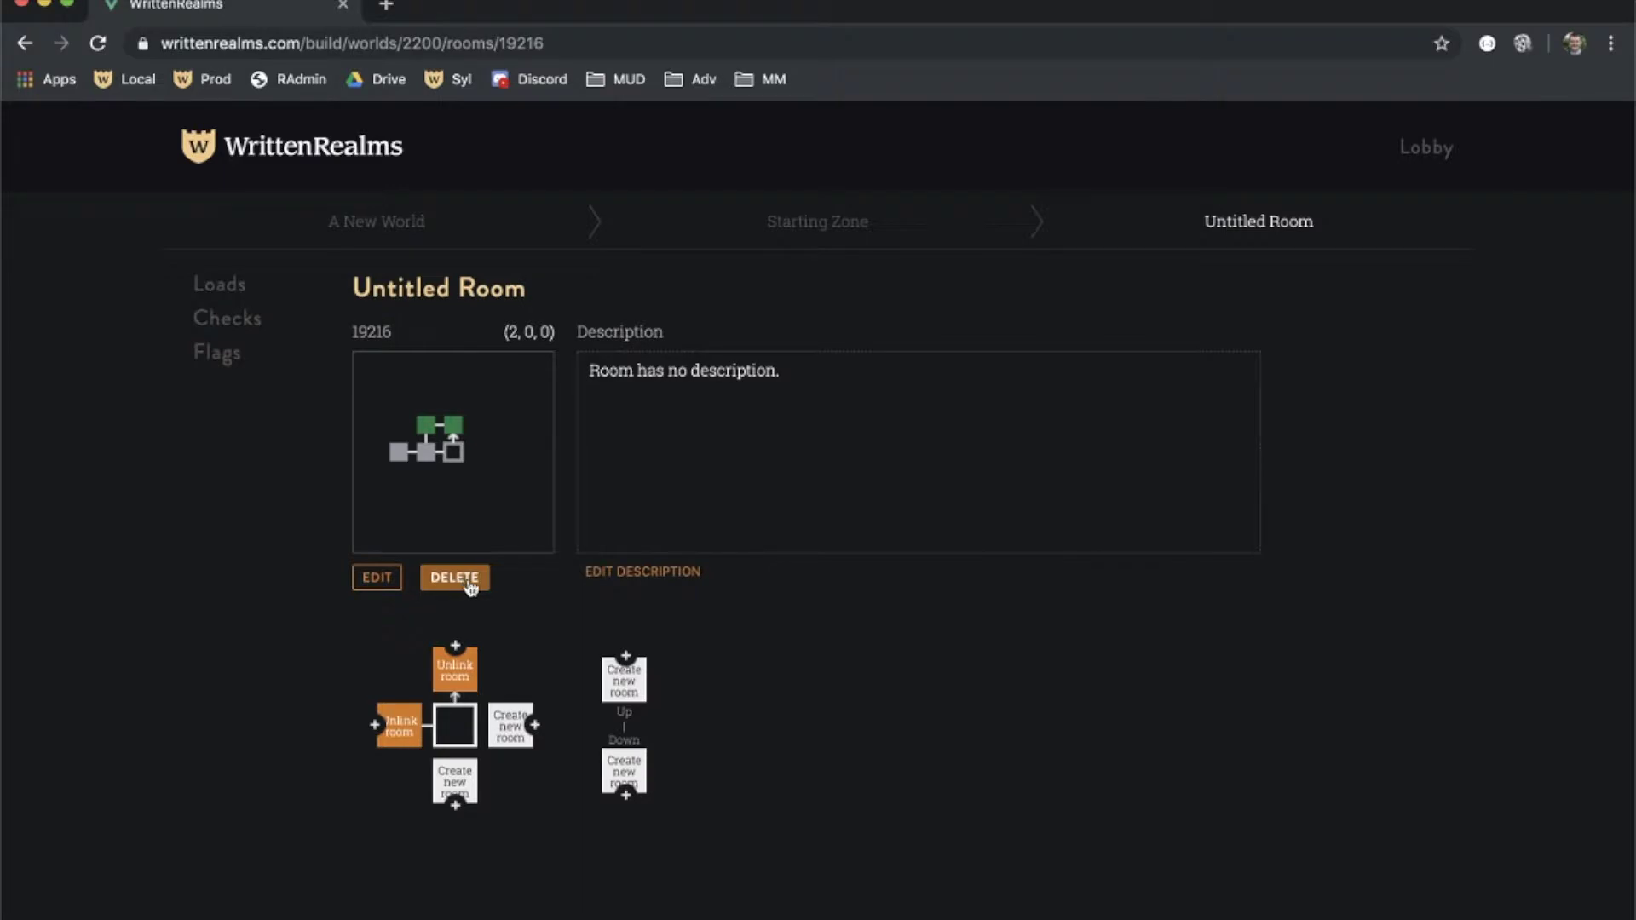
Make the north exit of room (2, 0, 0) two-way, and unlink and relink the forest room there
left_click(456, 647)
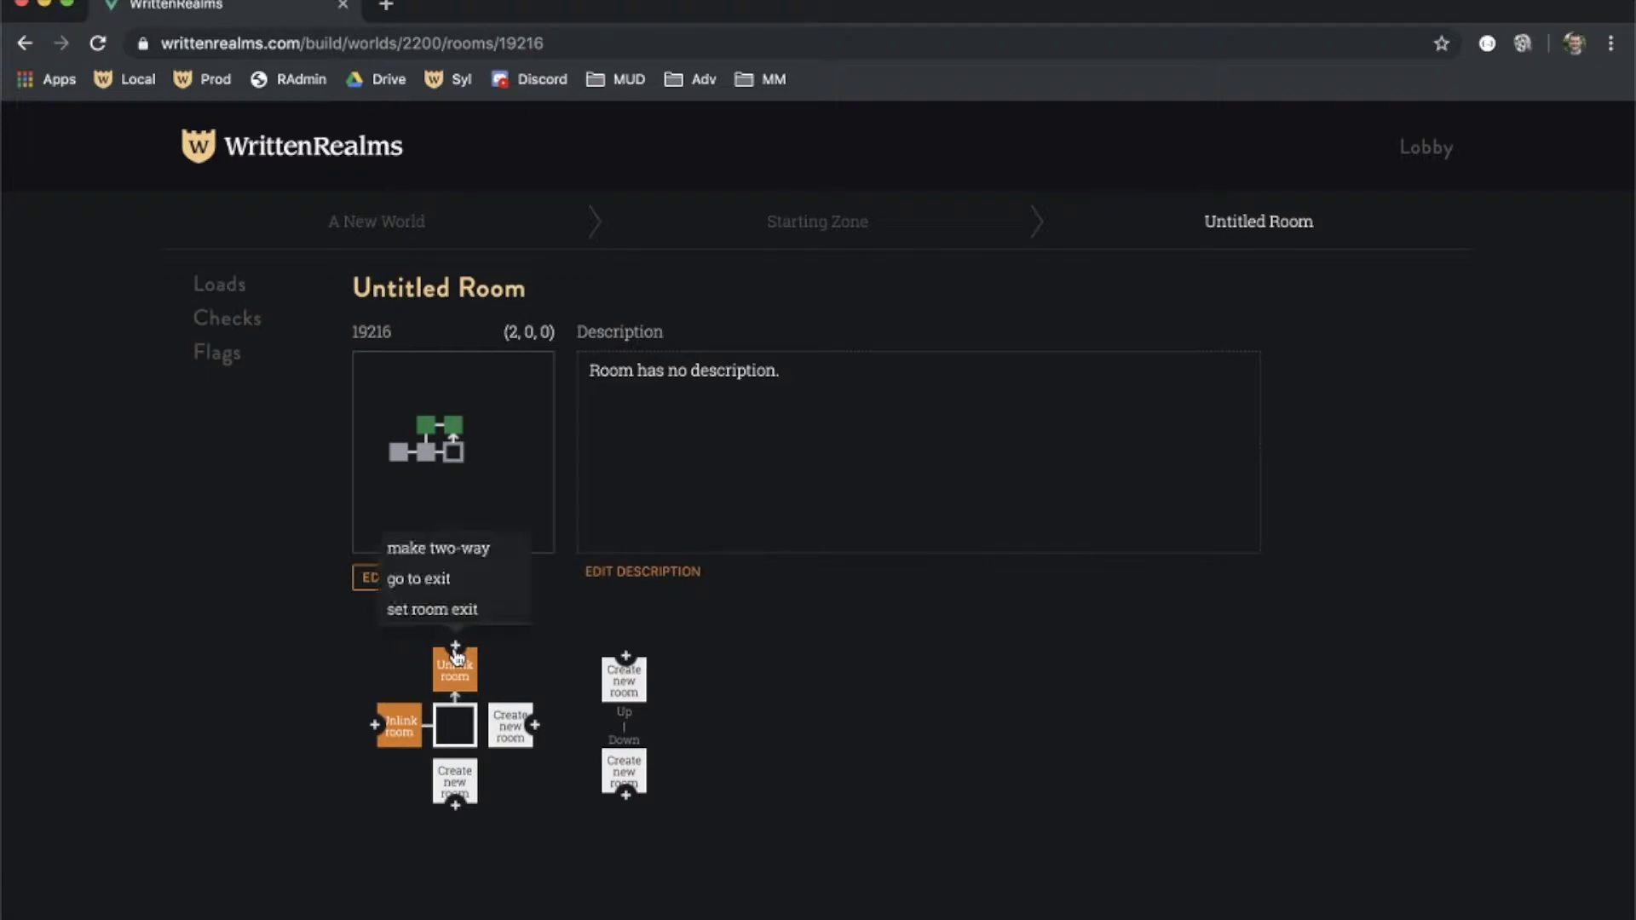
left_click(469, 550)
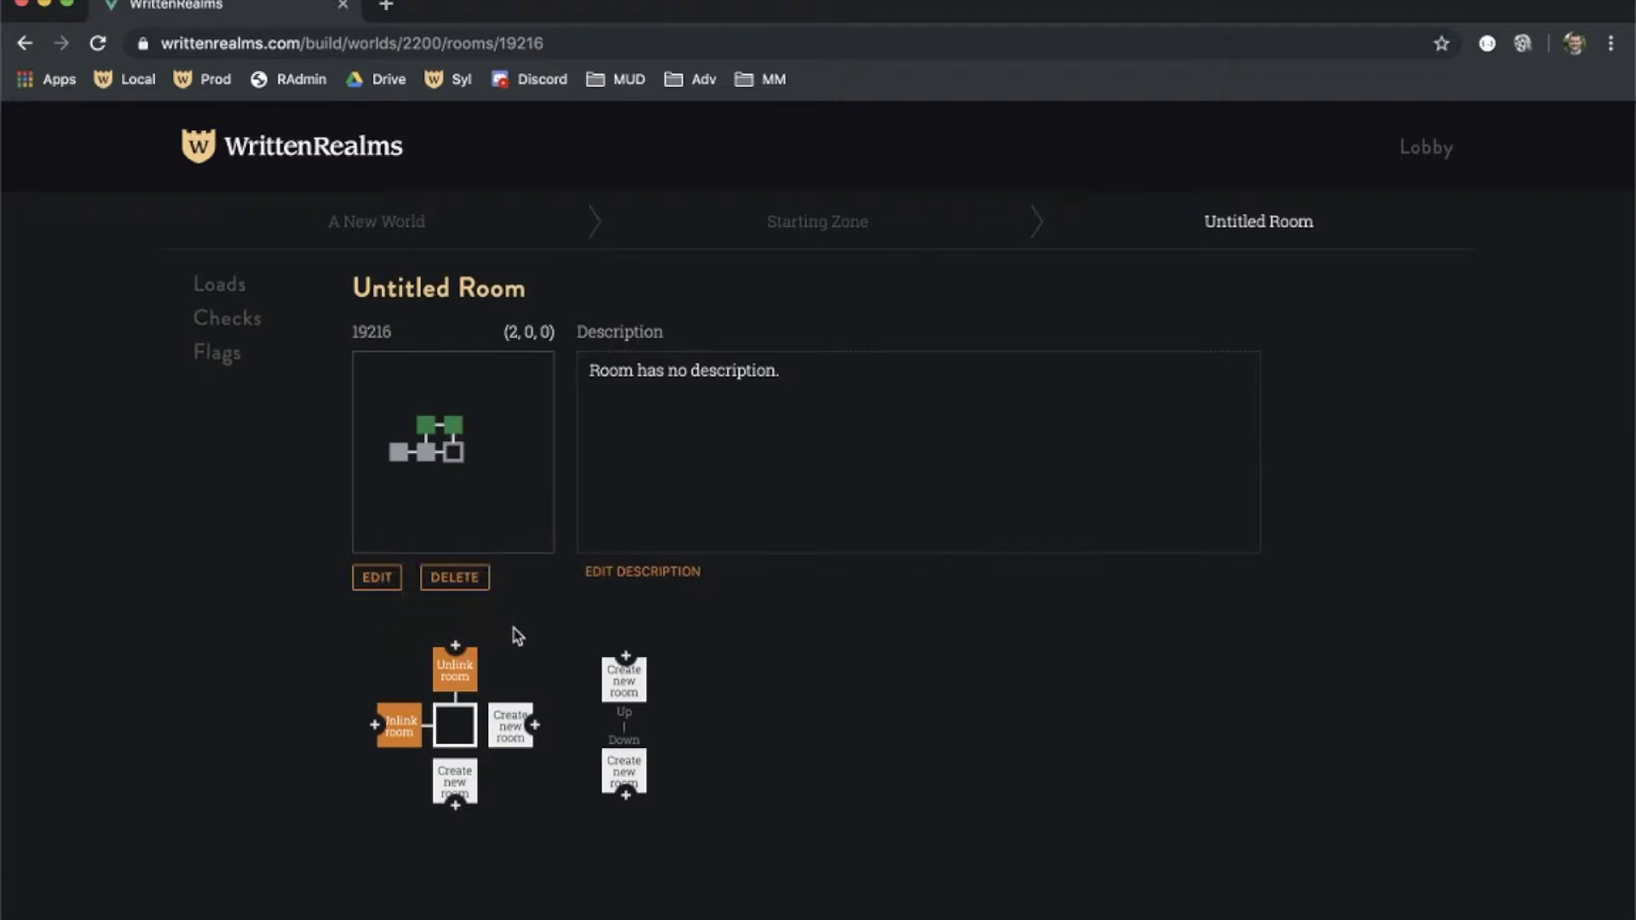
left_click(465, 682)
left_click(468, 684)
Rename the room at (2, 0, 0) to "On the Road" and save it
left_click(372, 583)
left_click(708, 307)
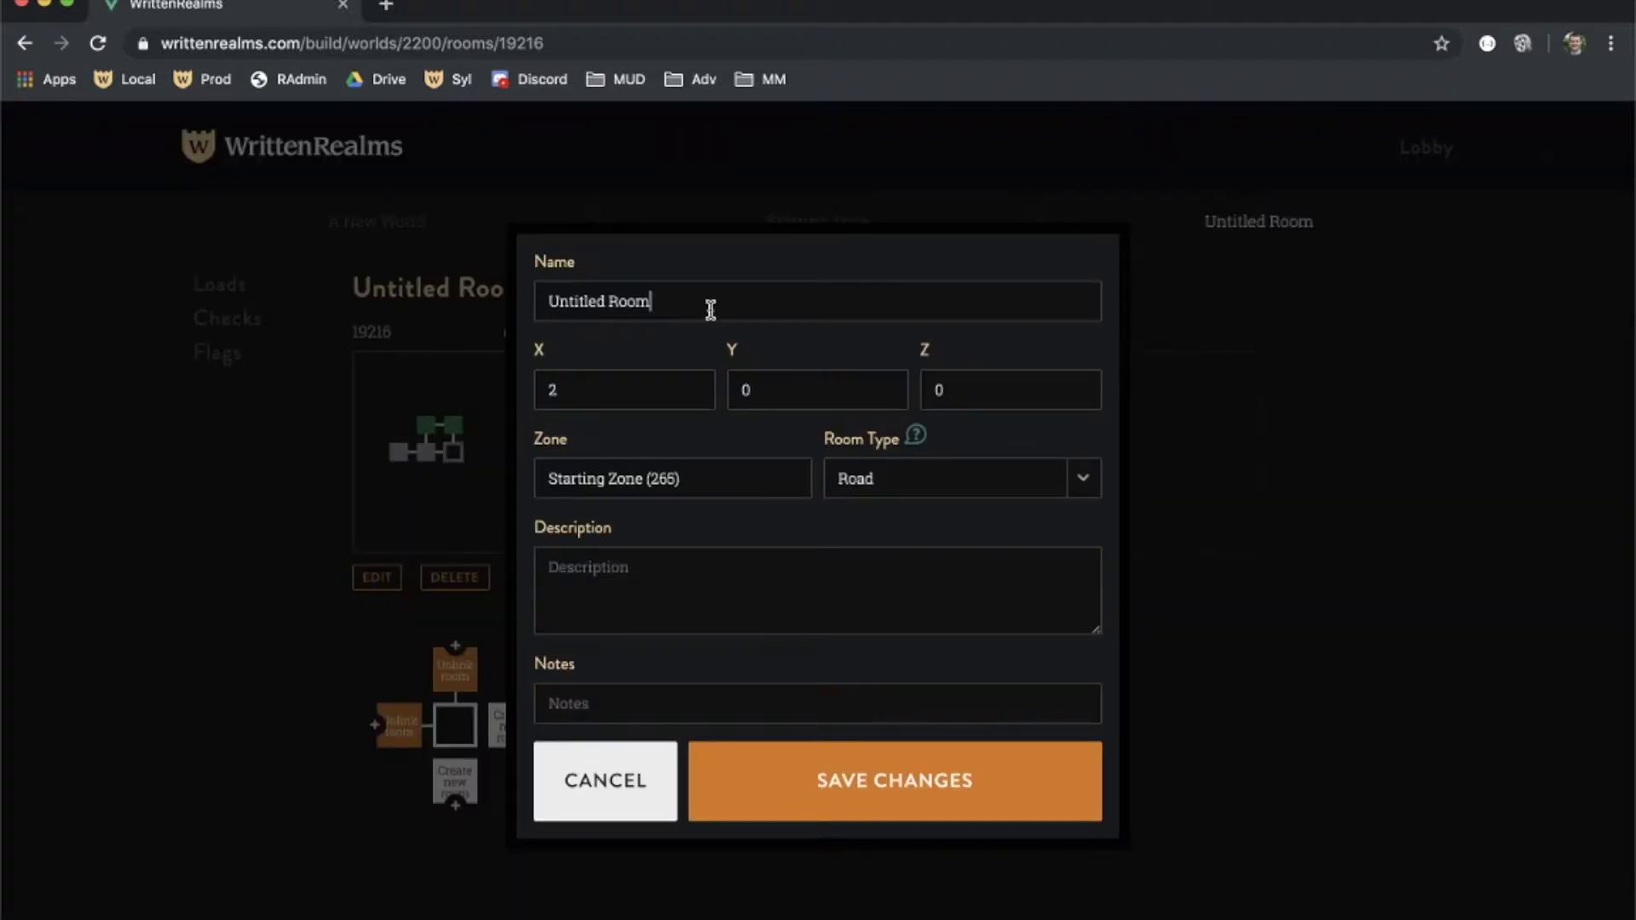
key("super+a")
type("On the Road")
left_click(878, 801)
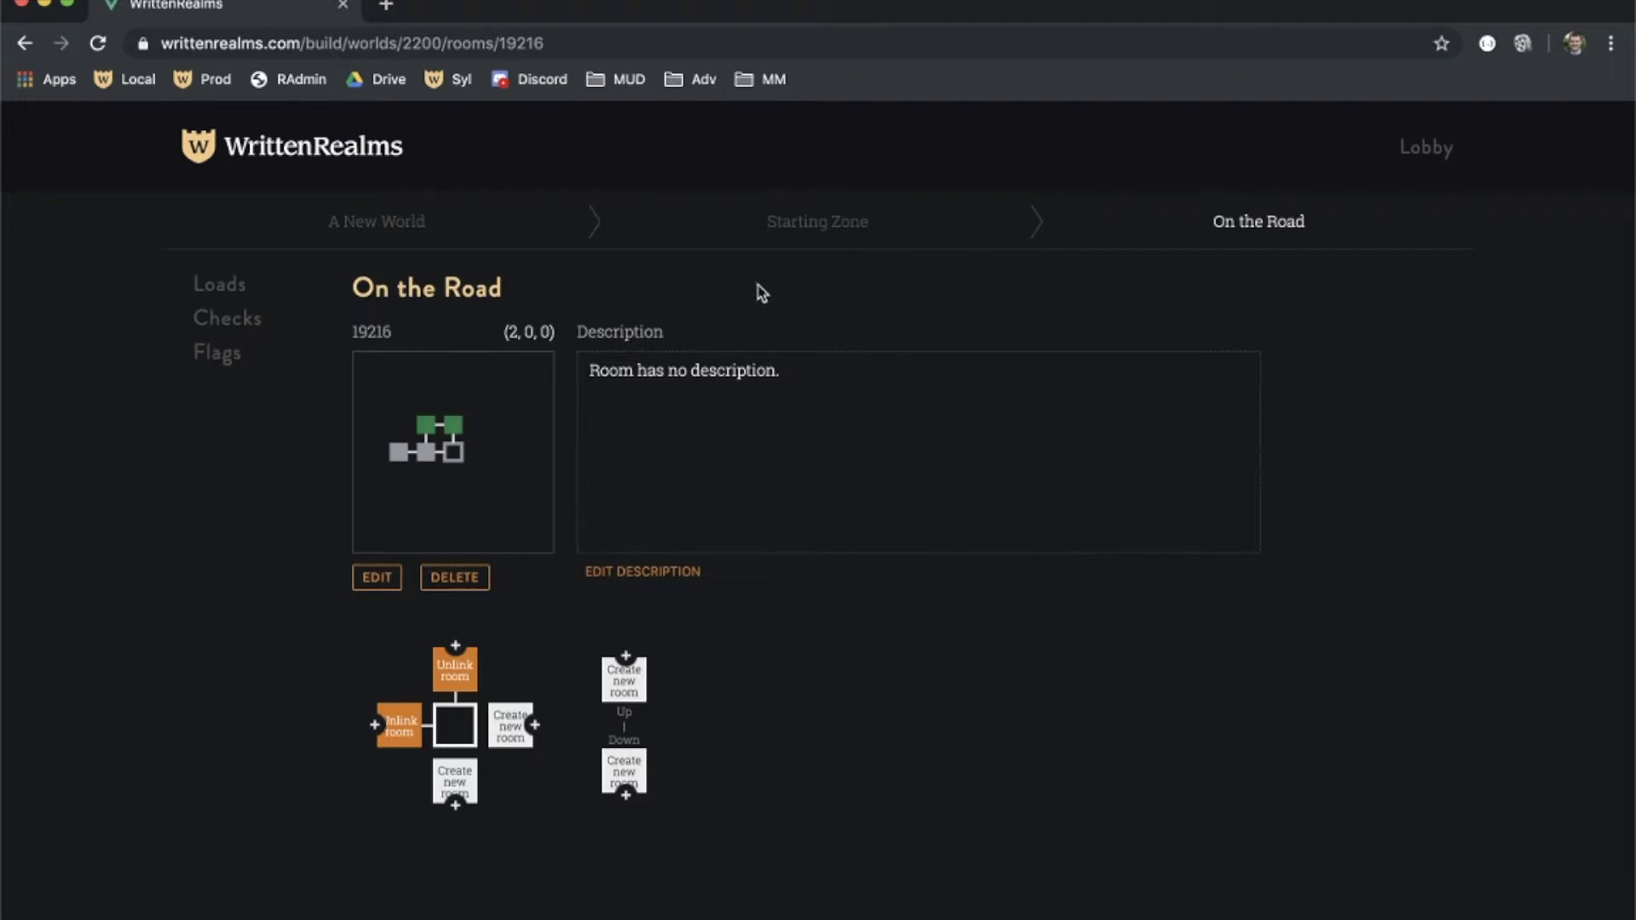
Start a new mob template in A New World and check the help for its name, level and aggression
left_click(388, 222)
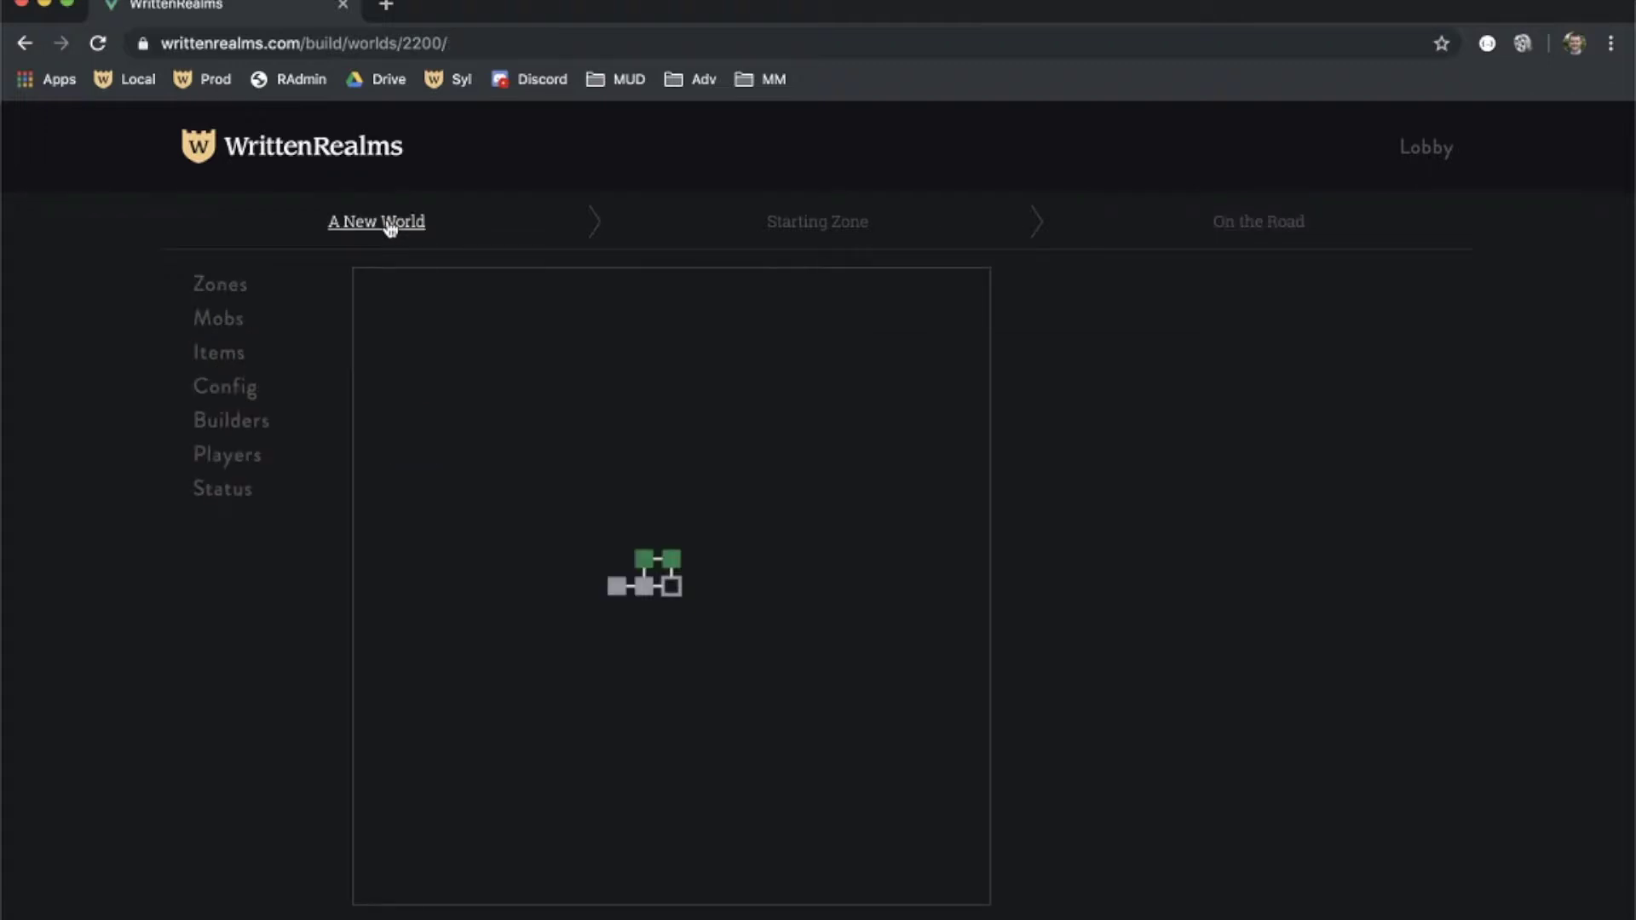
left_click(231, 322)
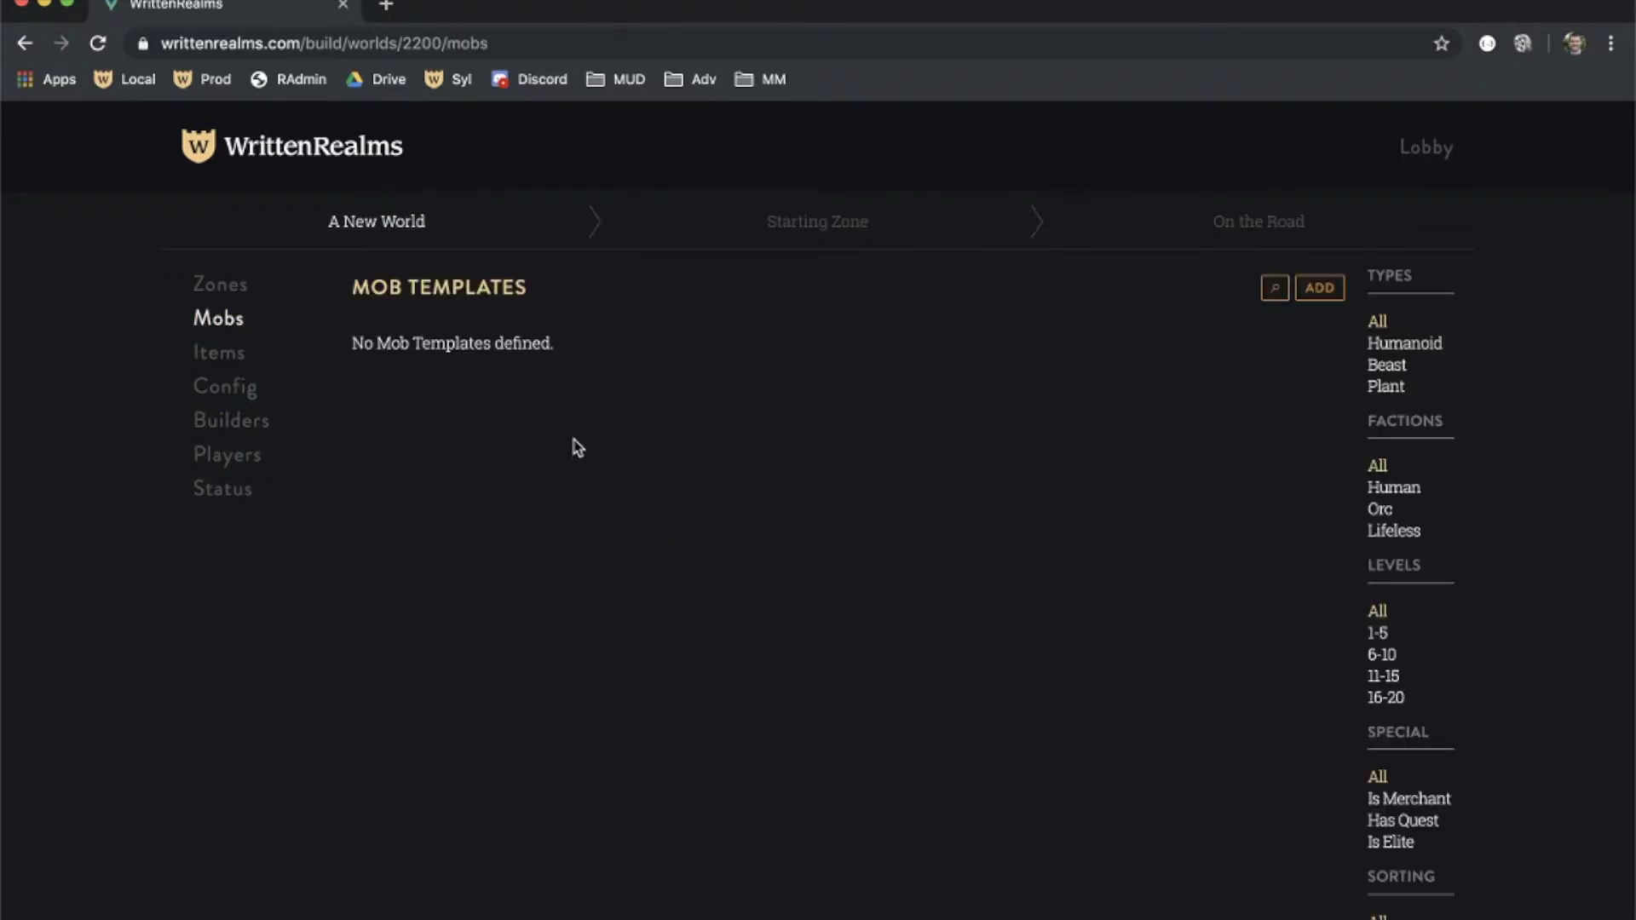
left_click(1320, 289)
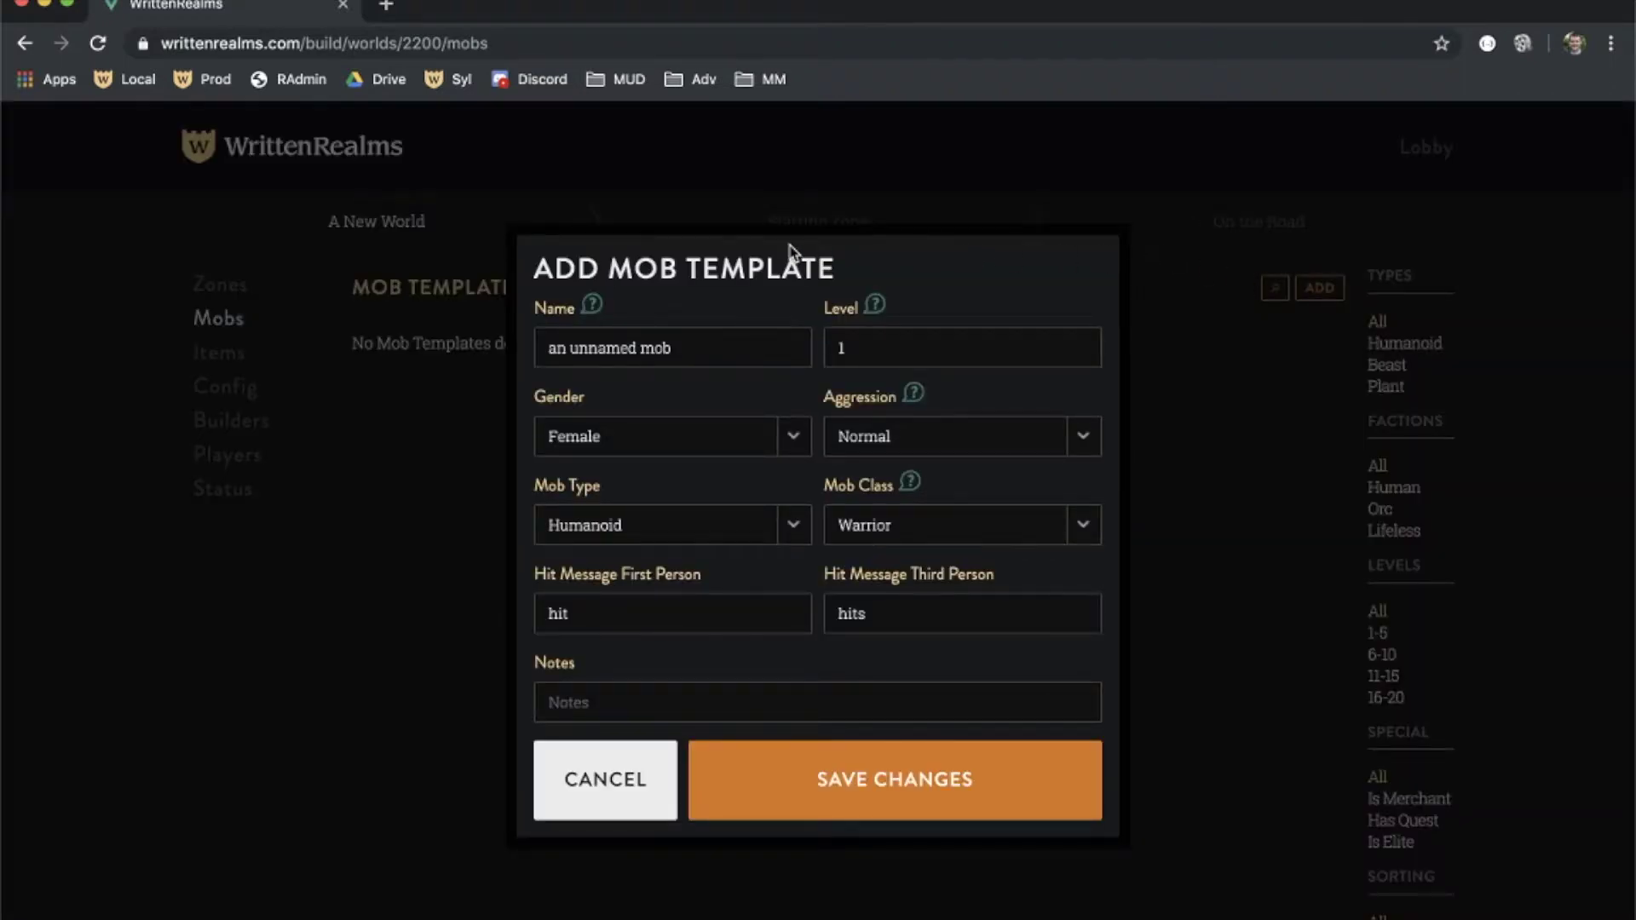
mouse_move(594, 310)
mouse_move(873, 308)
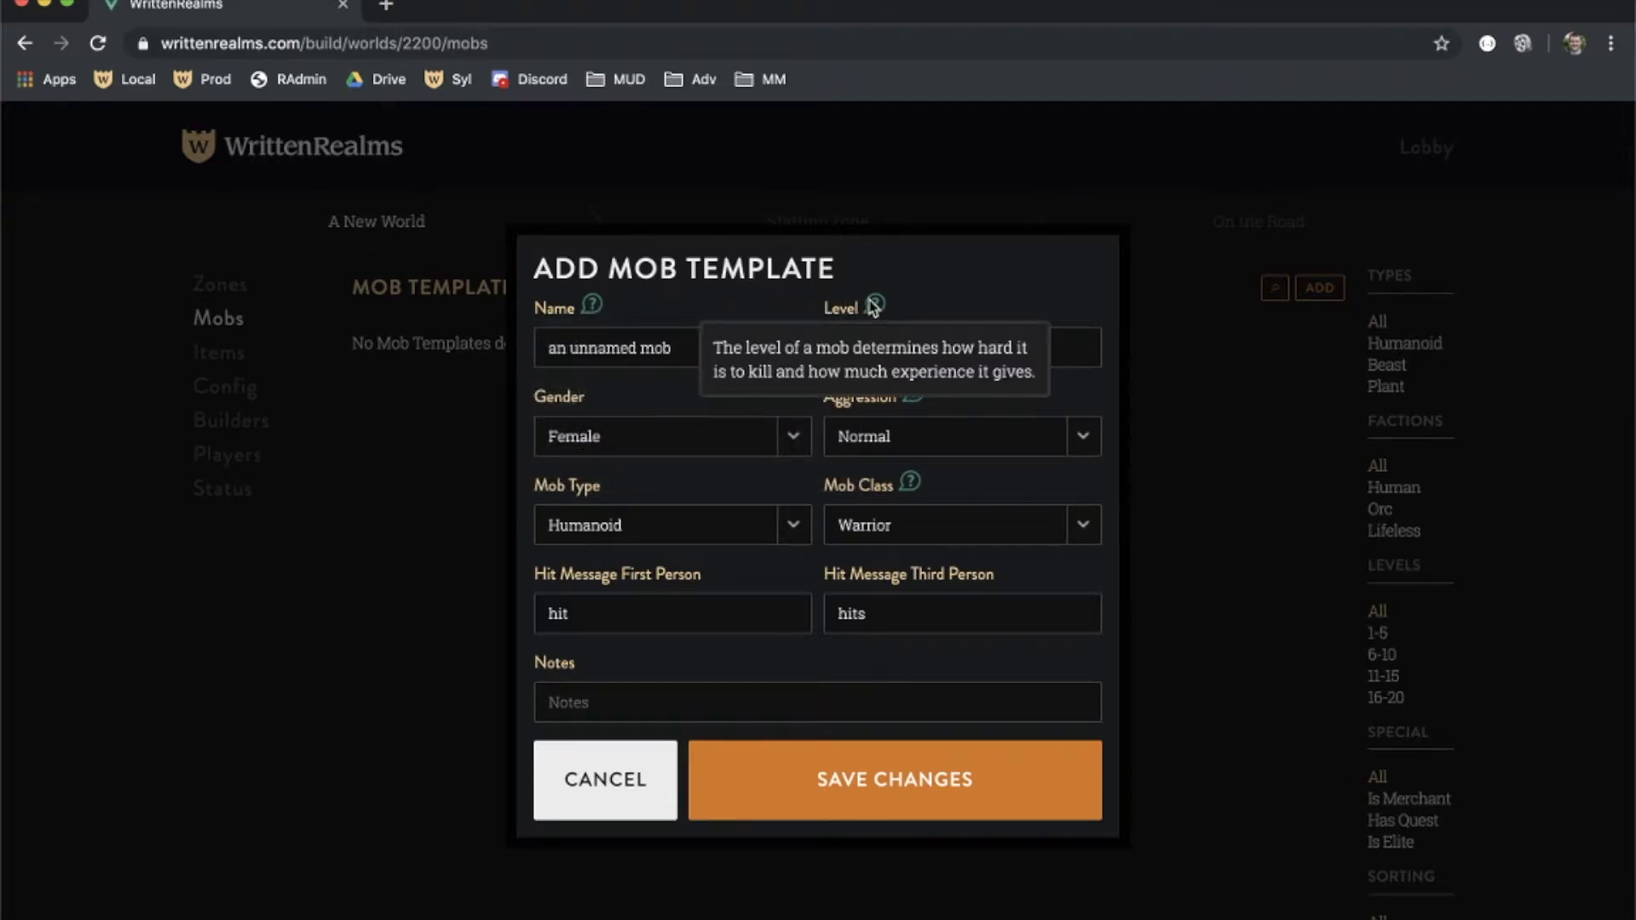
mouse_move(914, 396)
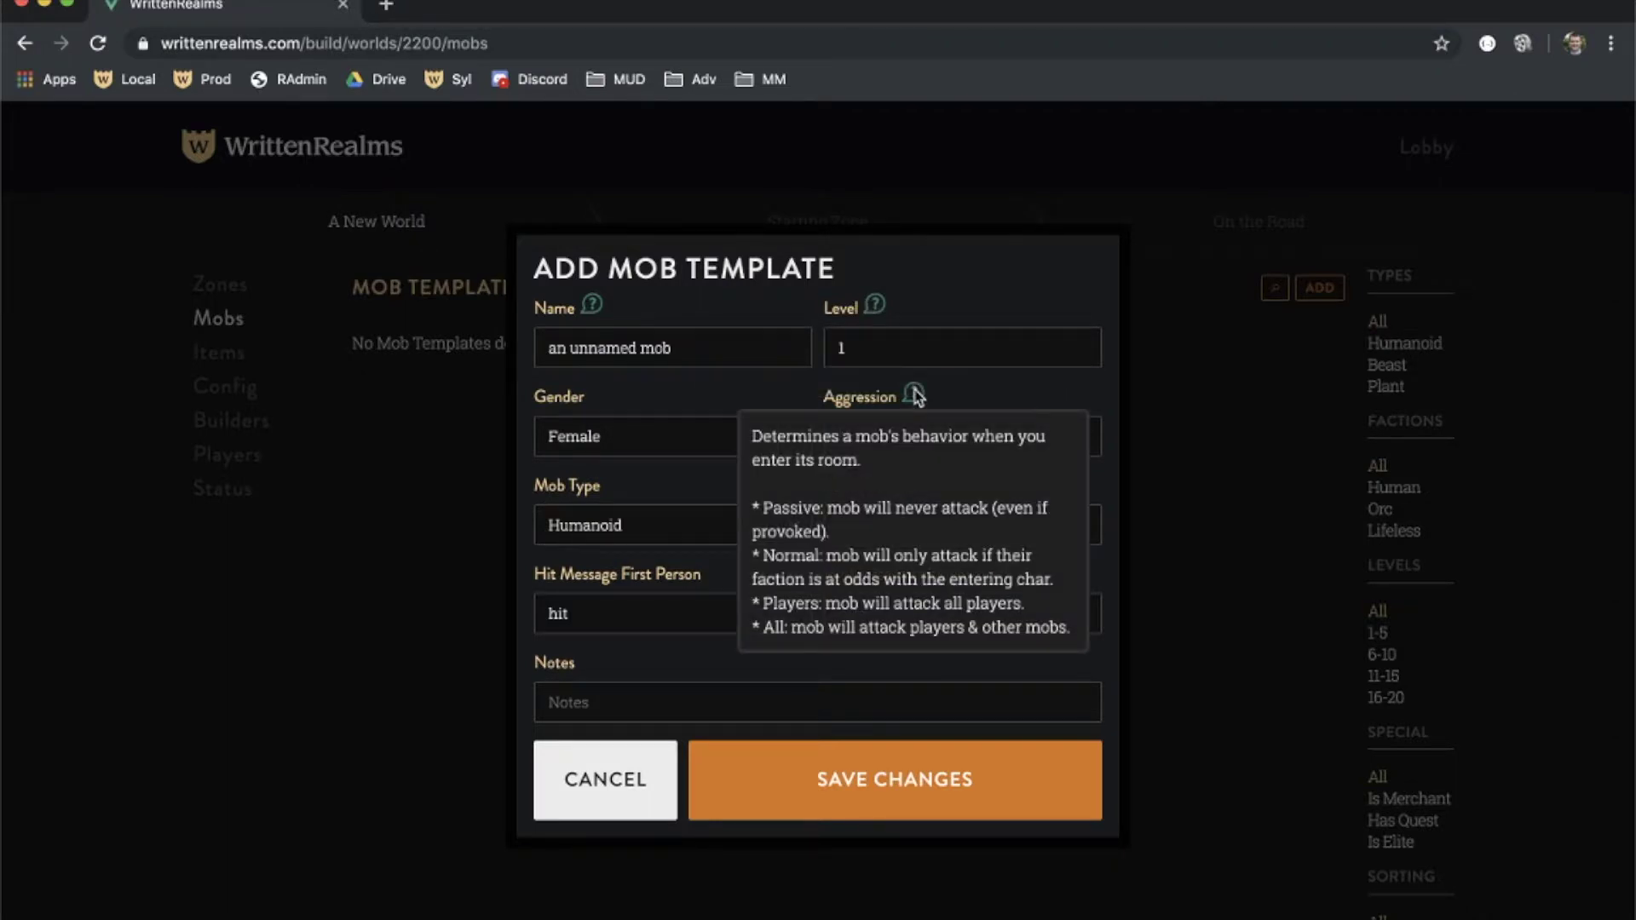
Name the new mob template "a soldier" and save it
left_click(730, 354)
key("ctrl+a")
type("a sol")
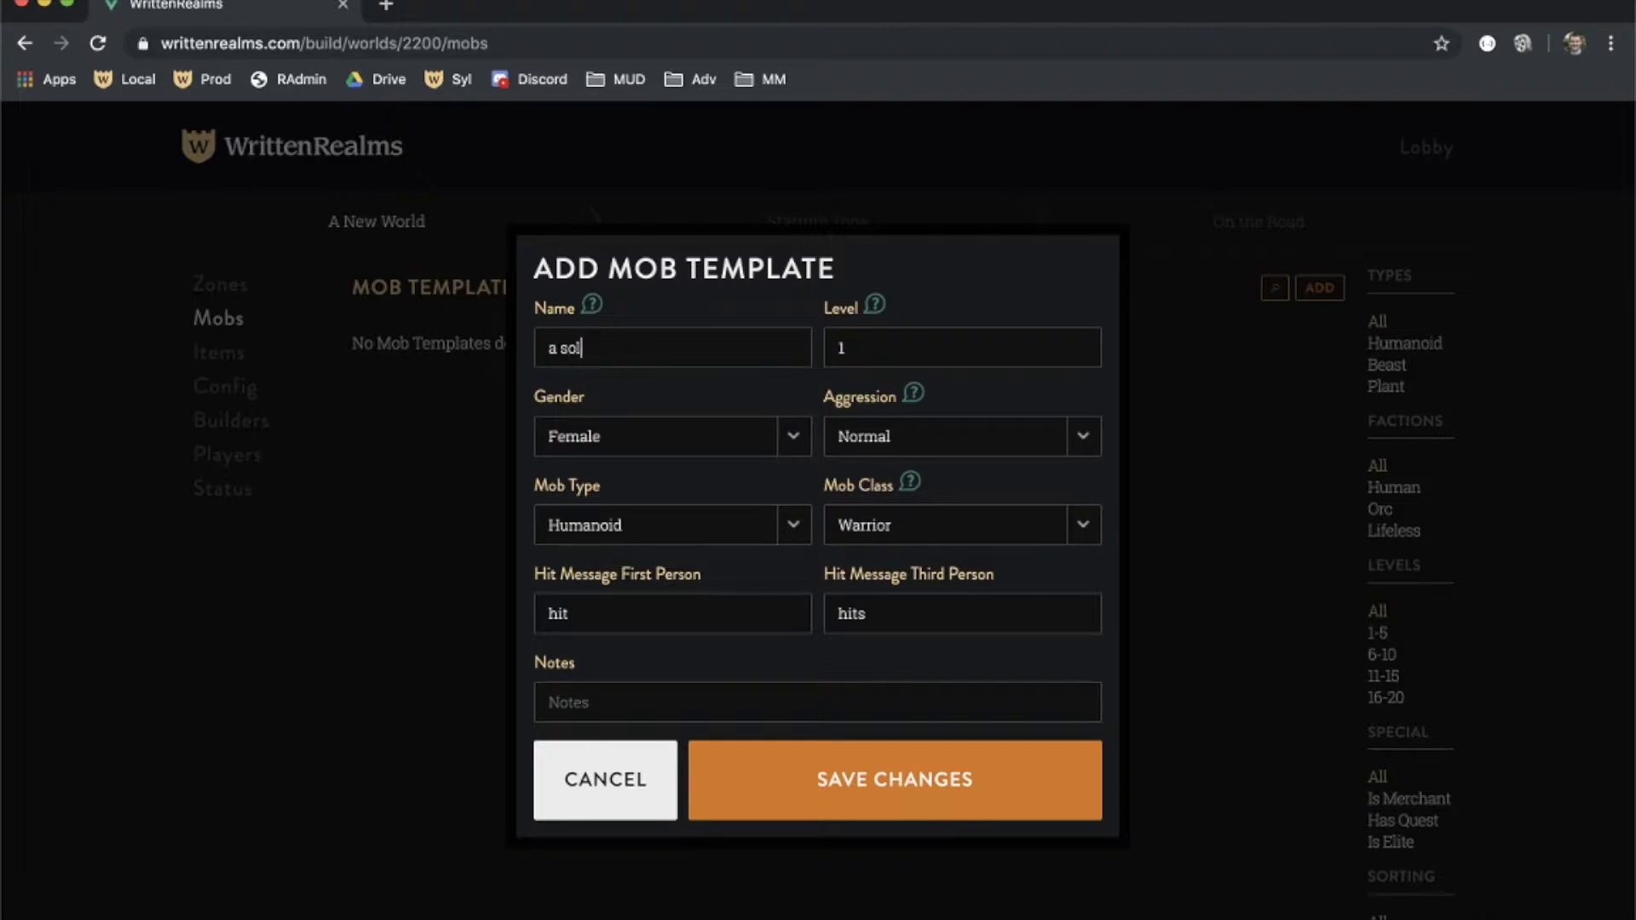
type("dier")
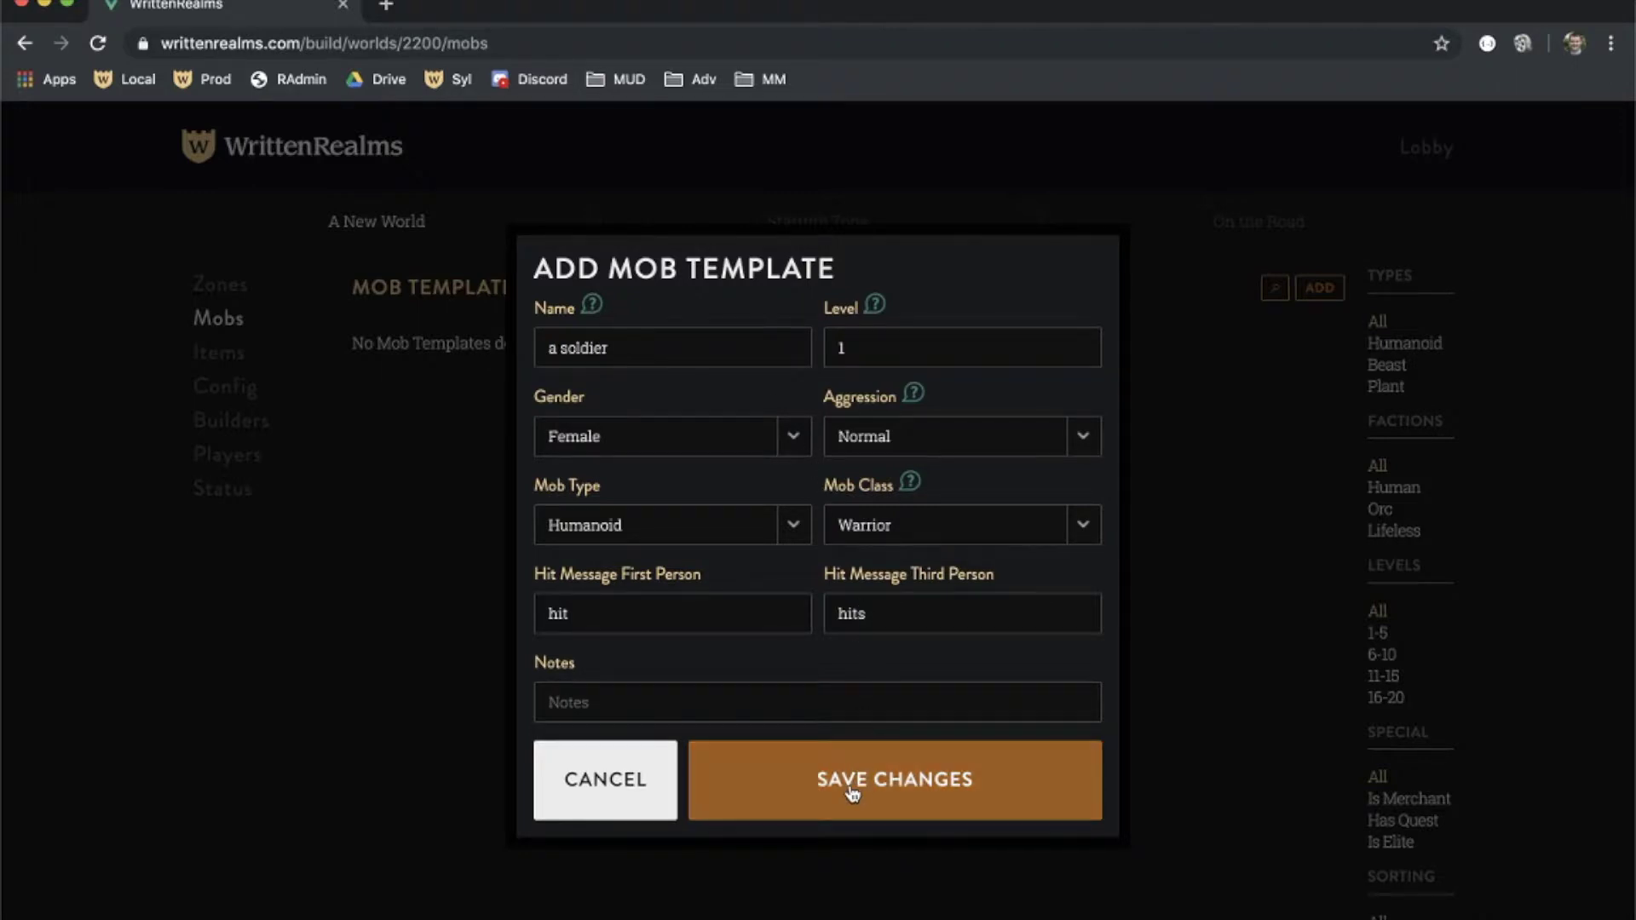
left_click(852, 793)
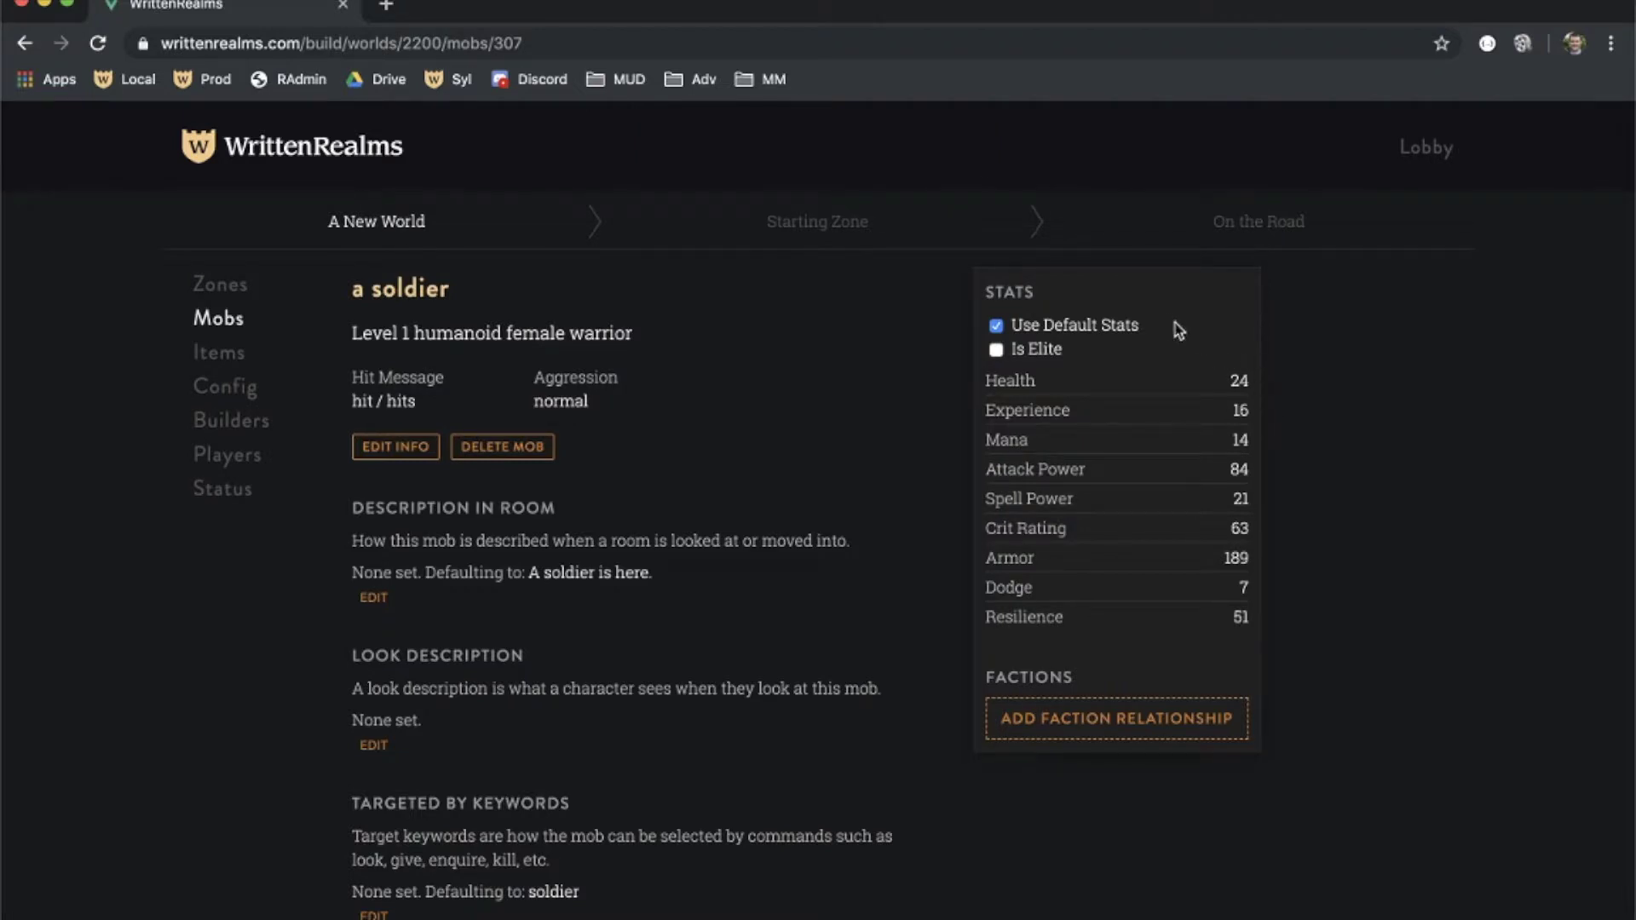
Turn off default stats for the soldier, set its health to 34 and save
left_click(996, 327)
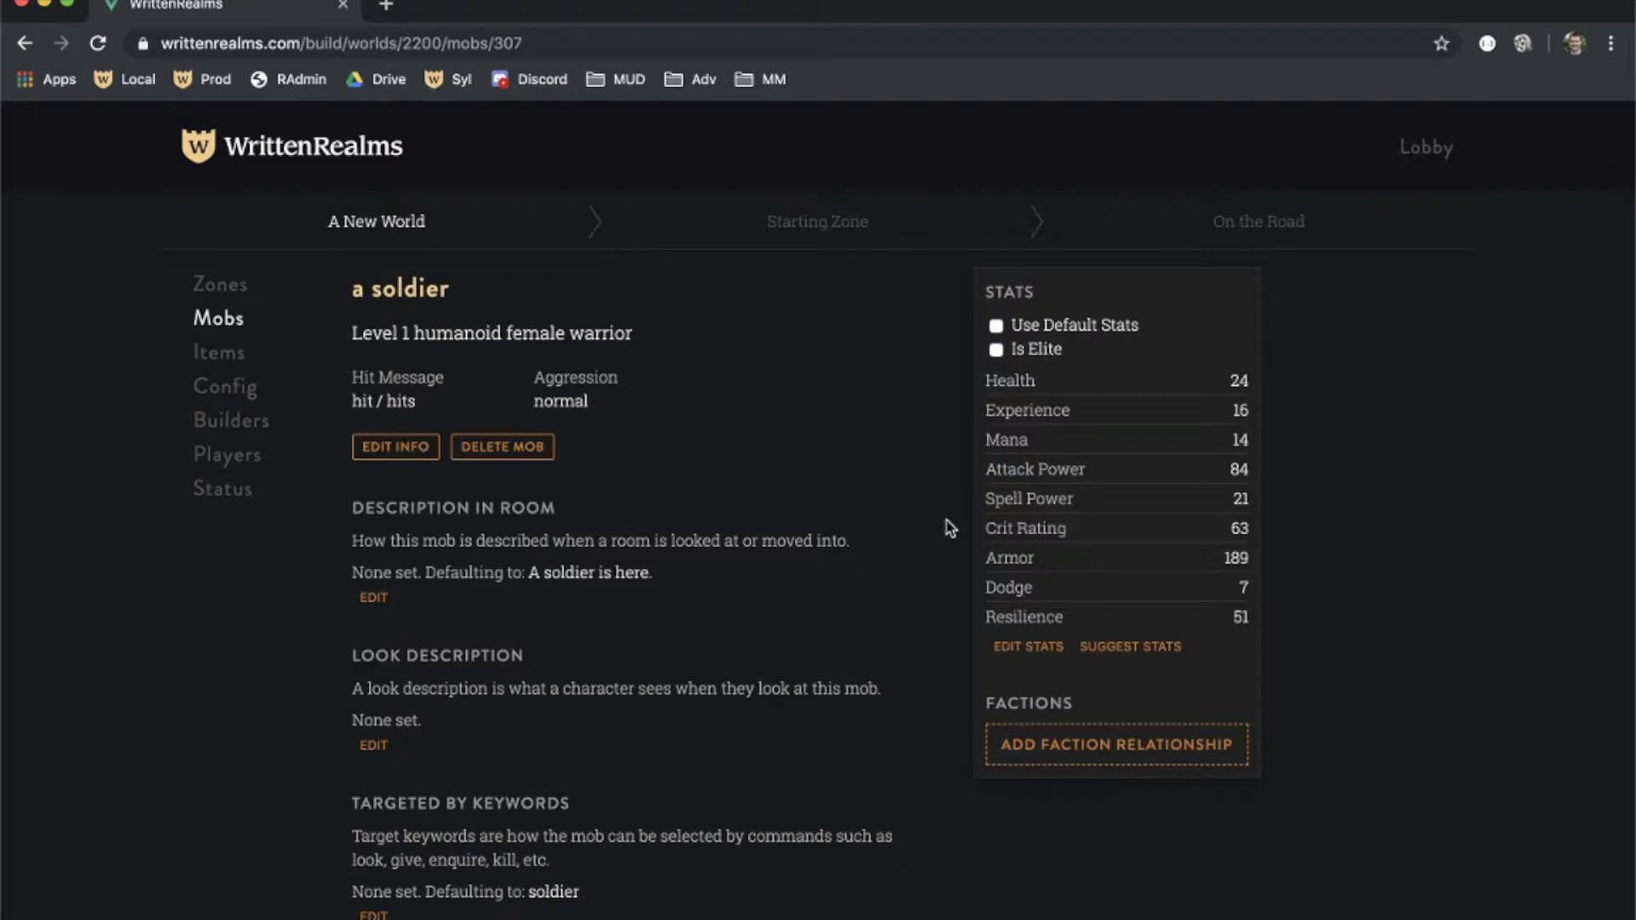
left_click(1025, 649)
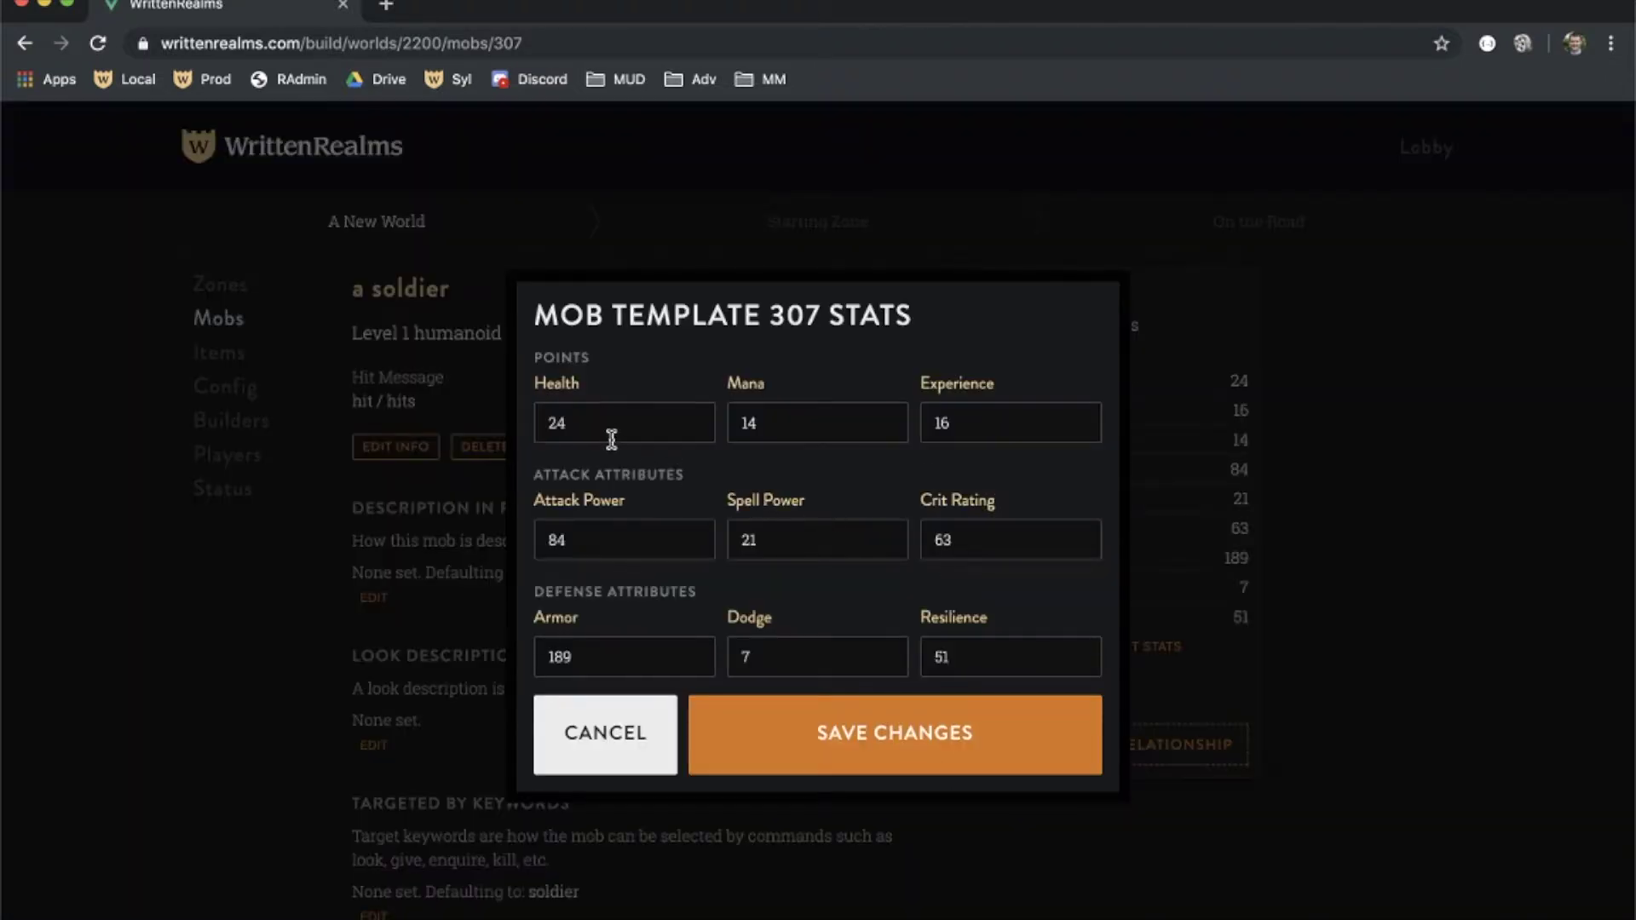
key("Left")
key("BackSpace")
type("3")
left_click(825, 746)
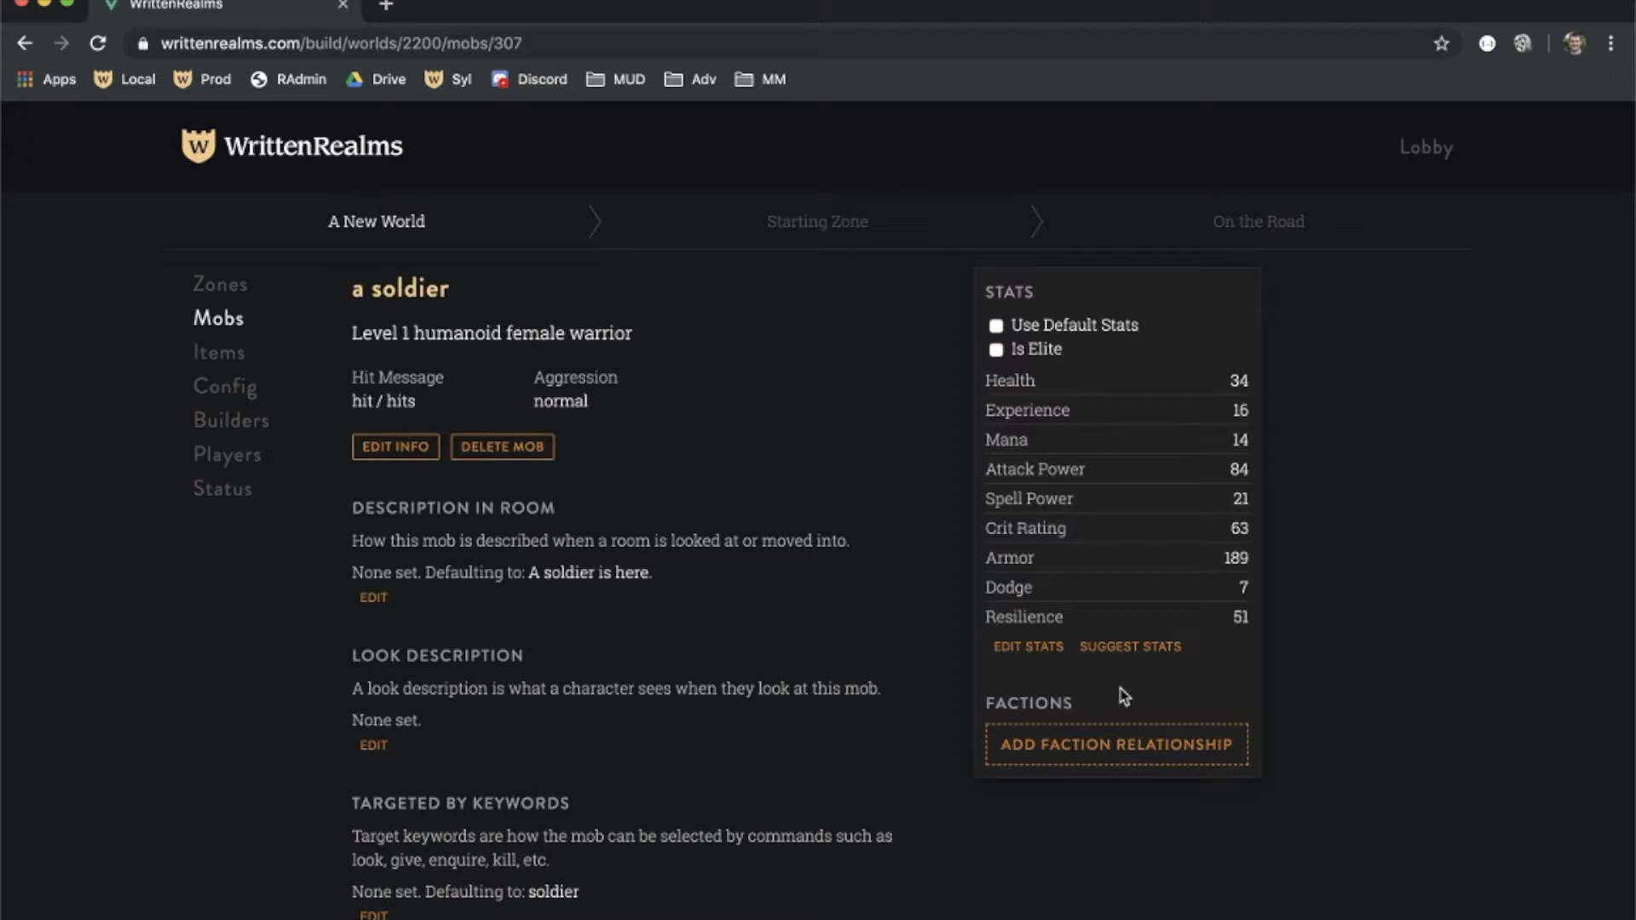
Check the suggested stats for the soldier without saving them, and turn its default stats back on
left_click(1150, 650)
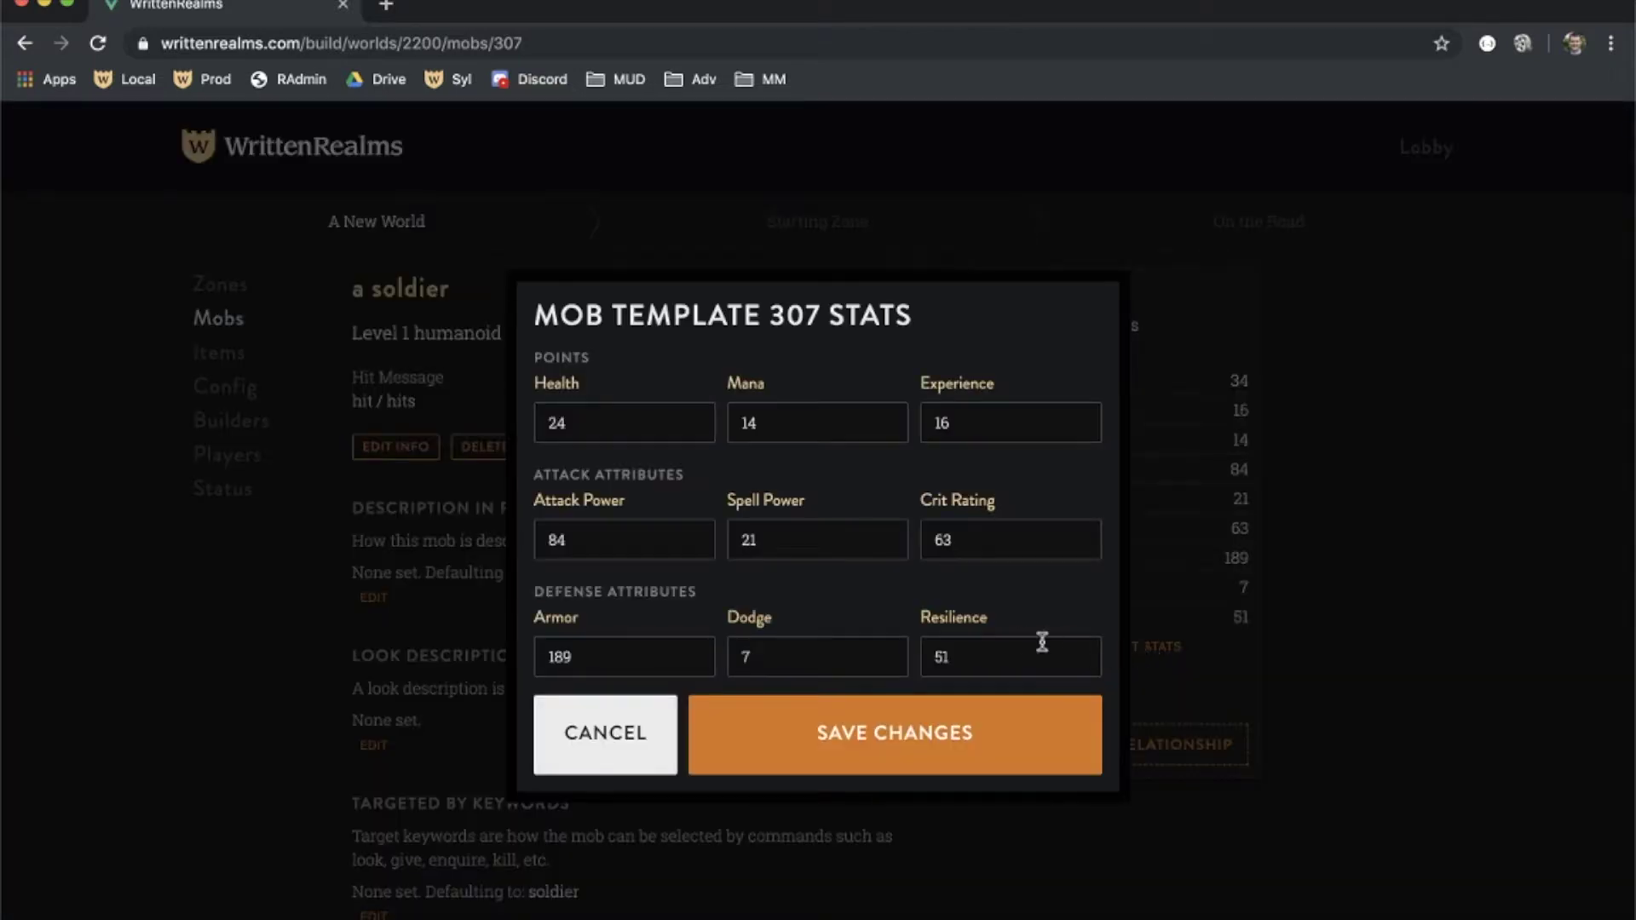
left_click(637, 731)
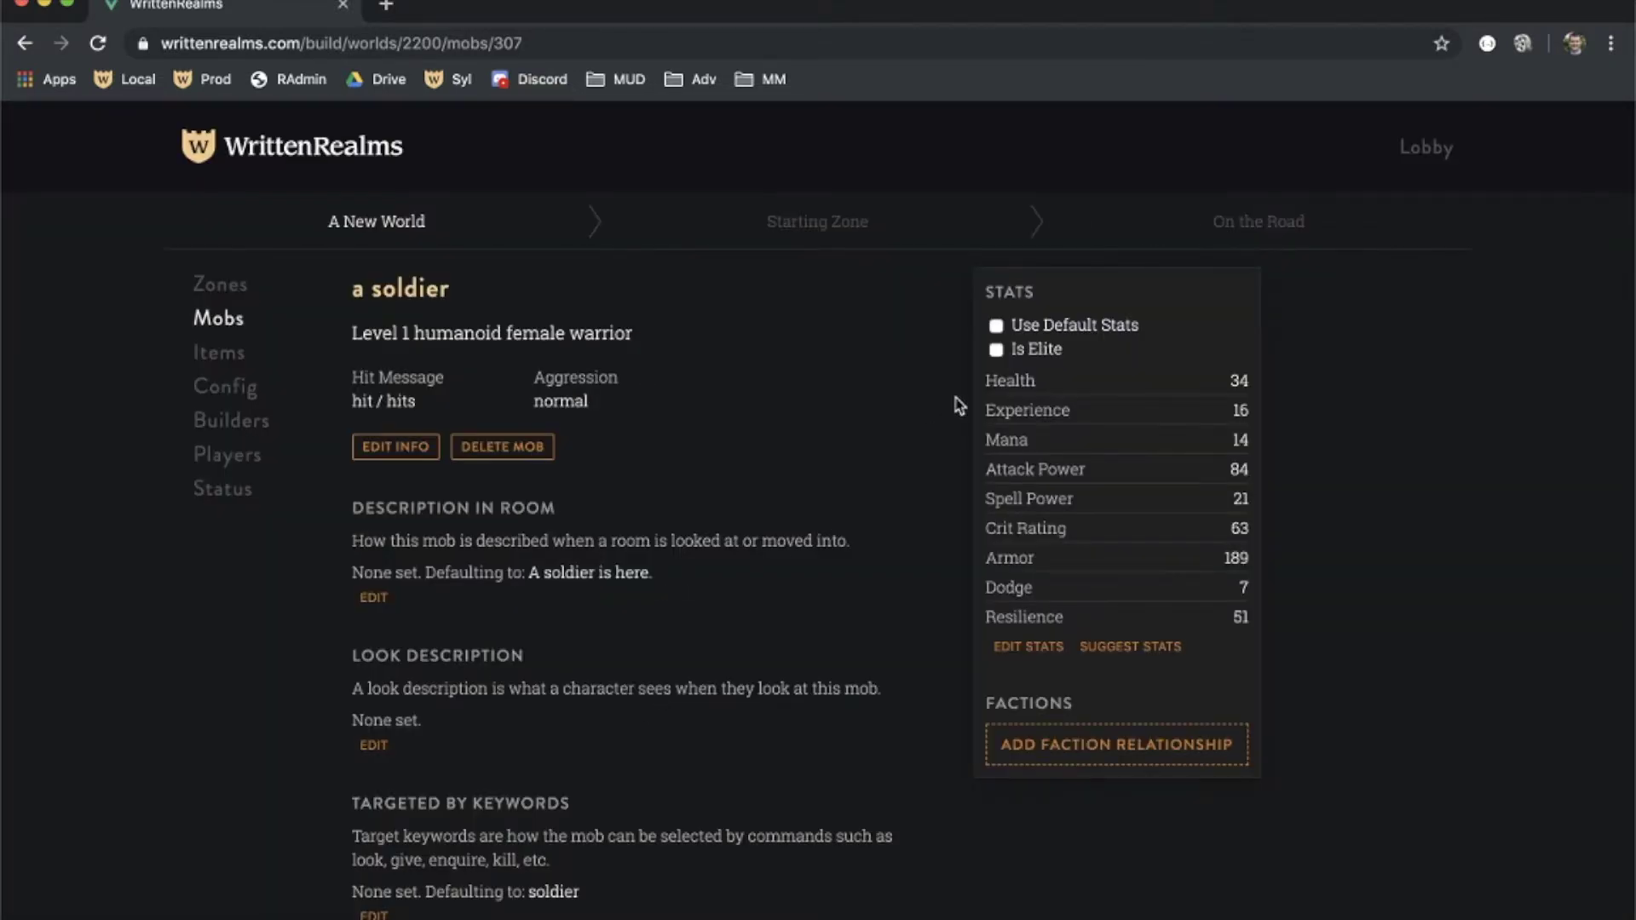
left_click(996, 326)
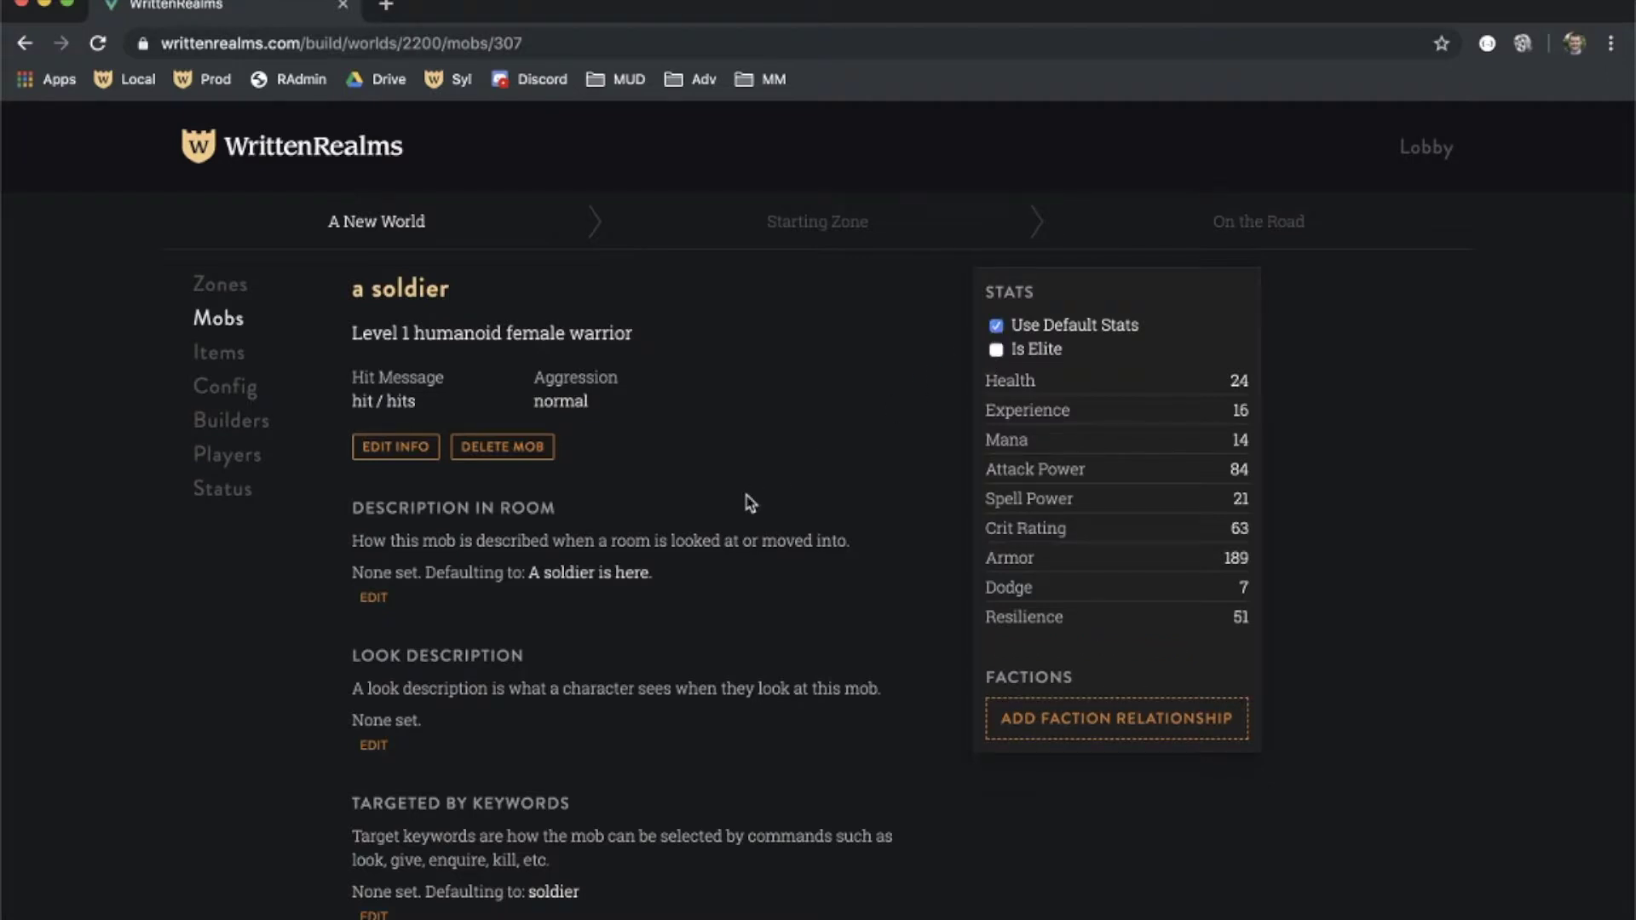
Set the soldier's gold drop to 16 and save it
scroll(746, 501, "down", 2)
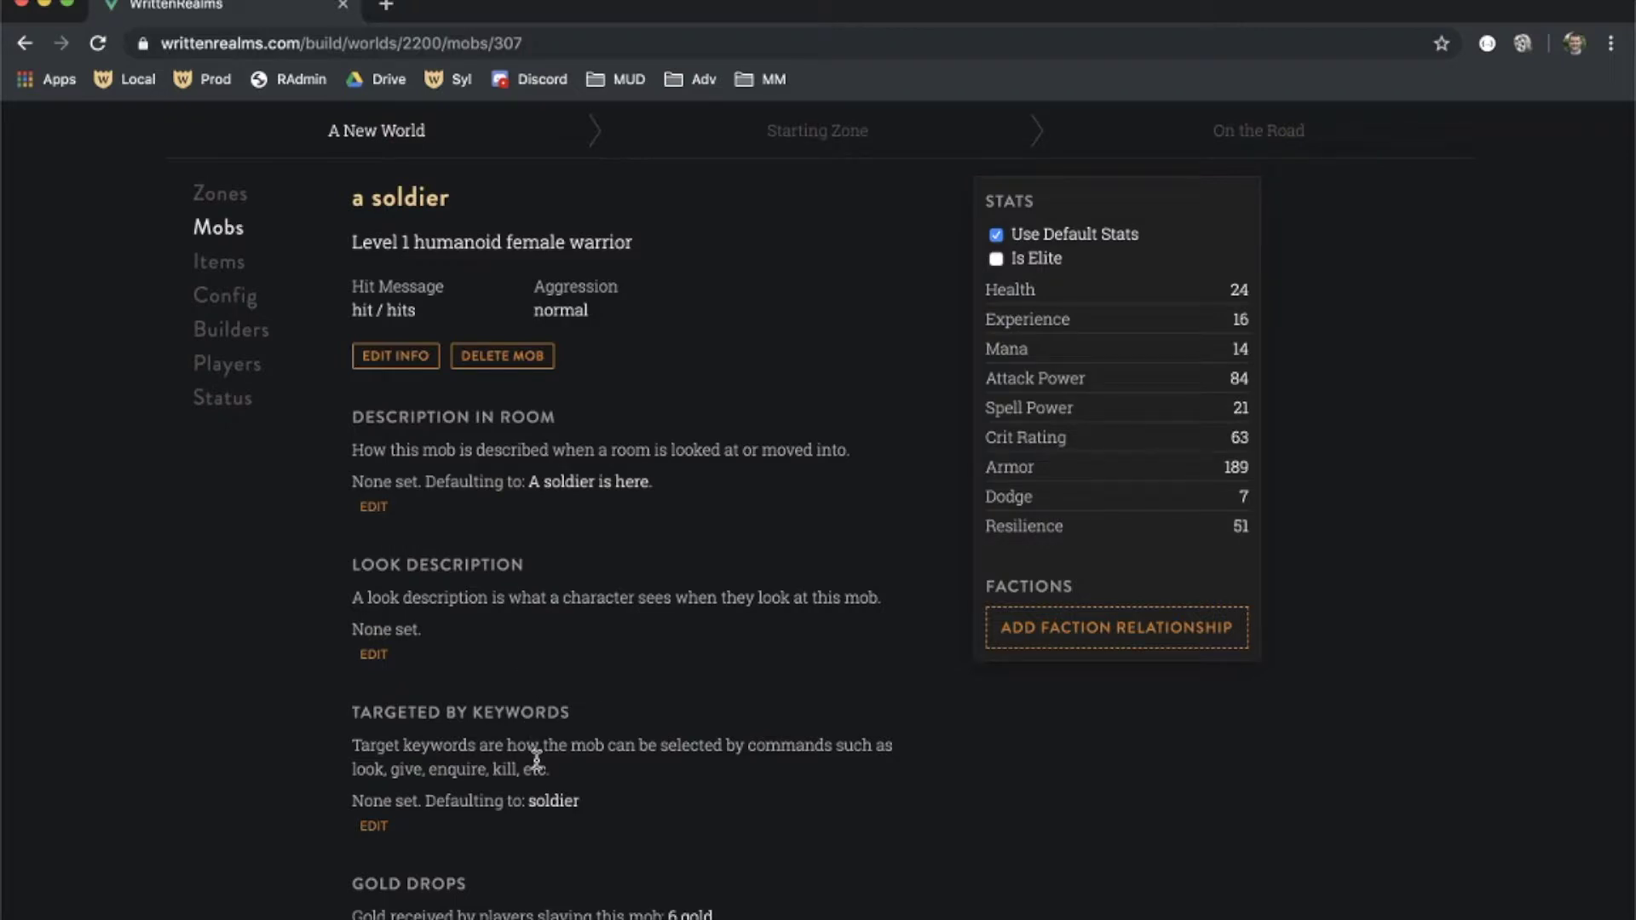
scroll(537, 760, "down", 5)
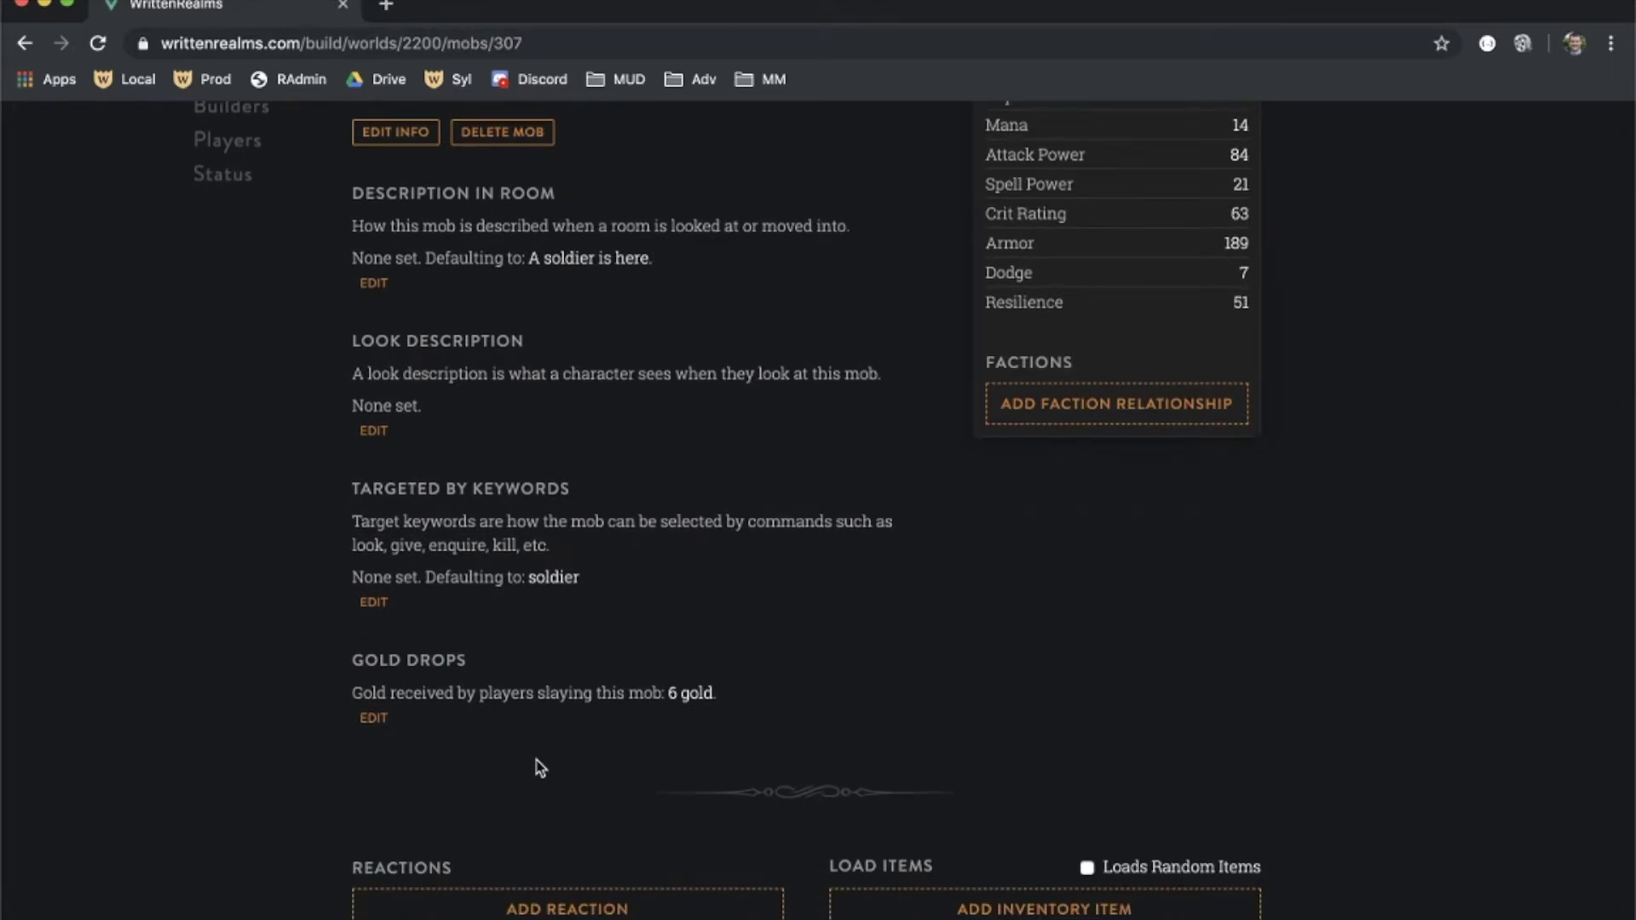
left_click(371, 718)
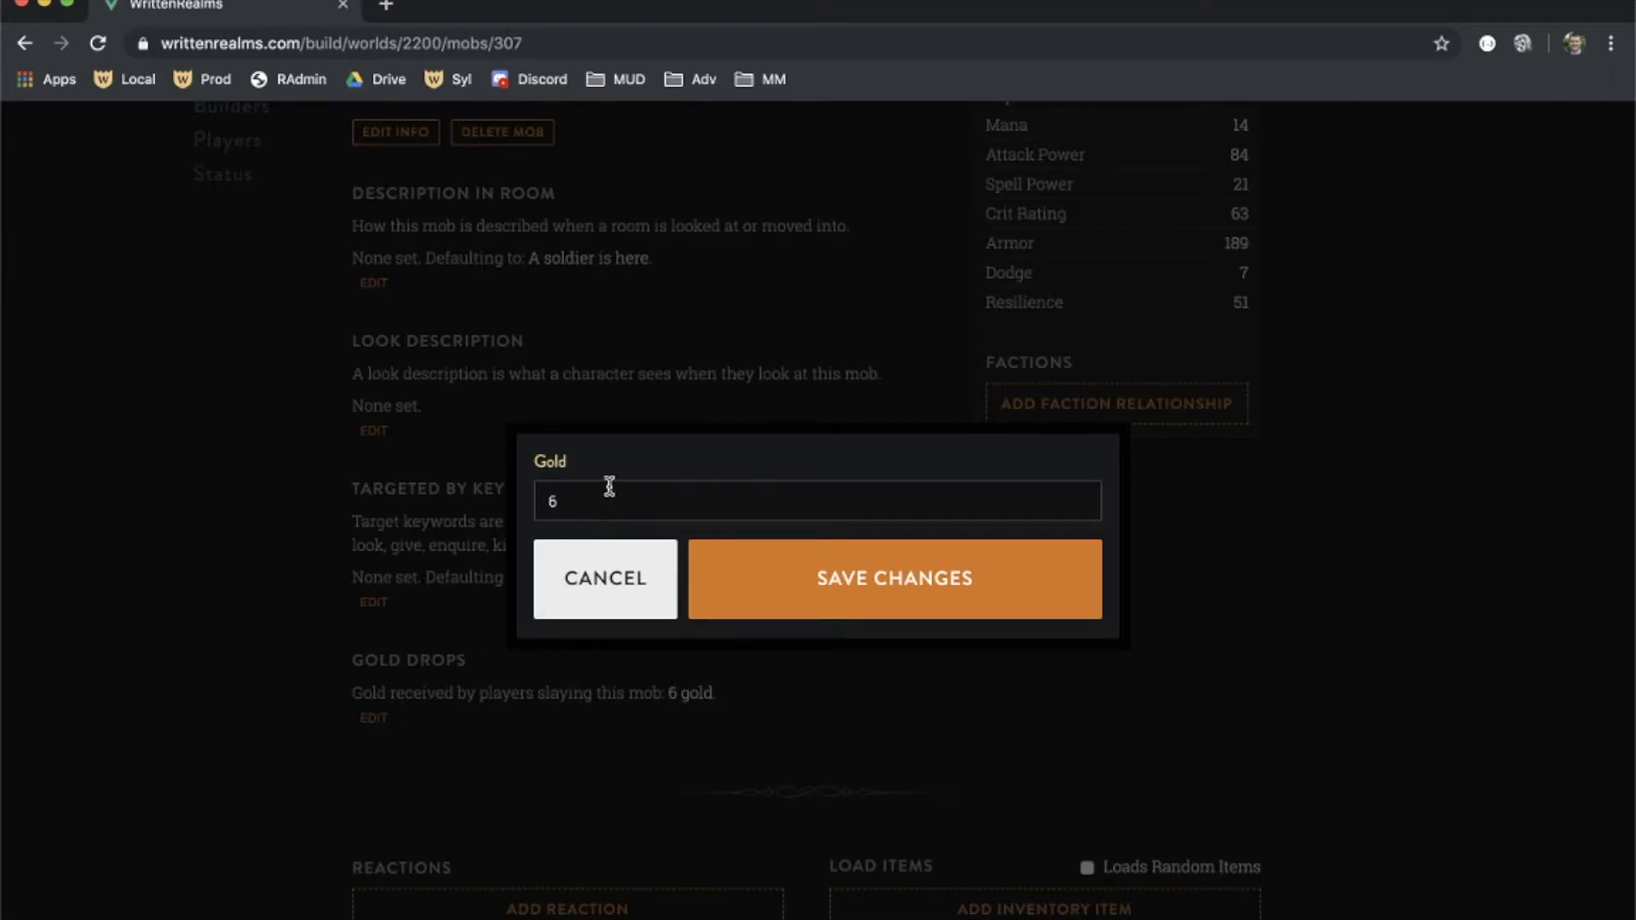
type("1")
left_click(780, 569)
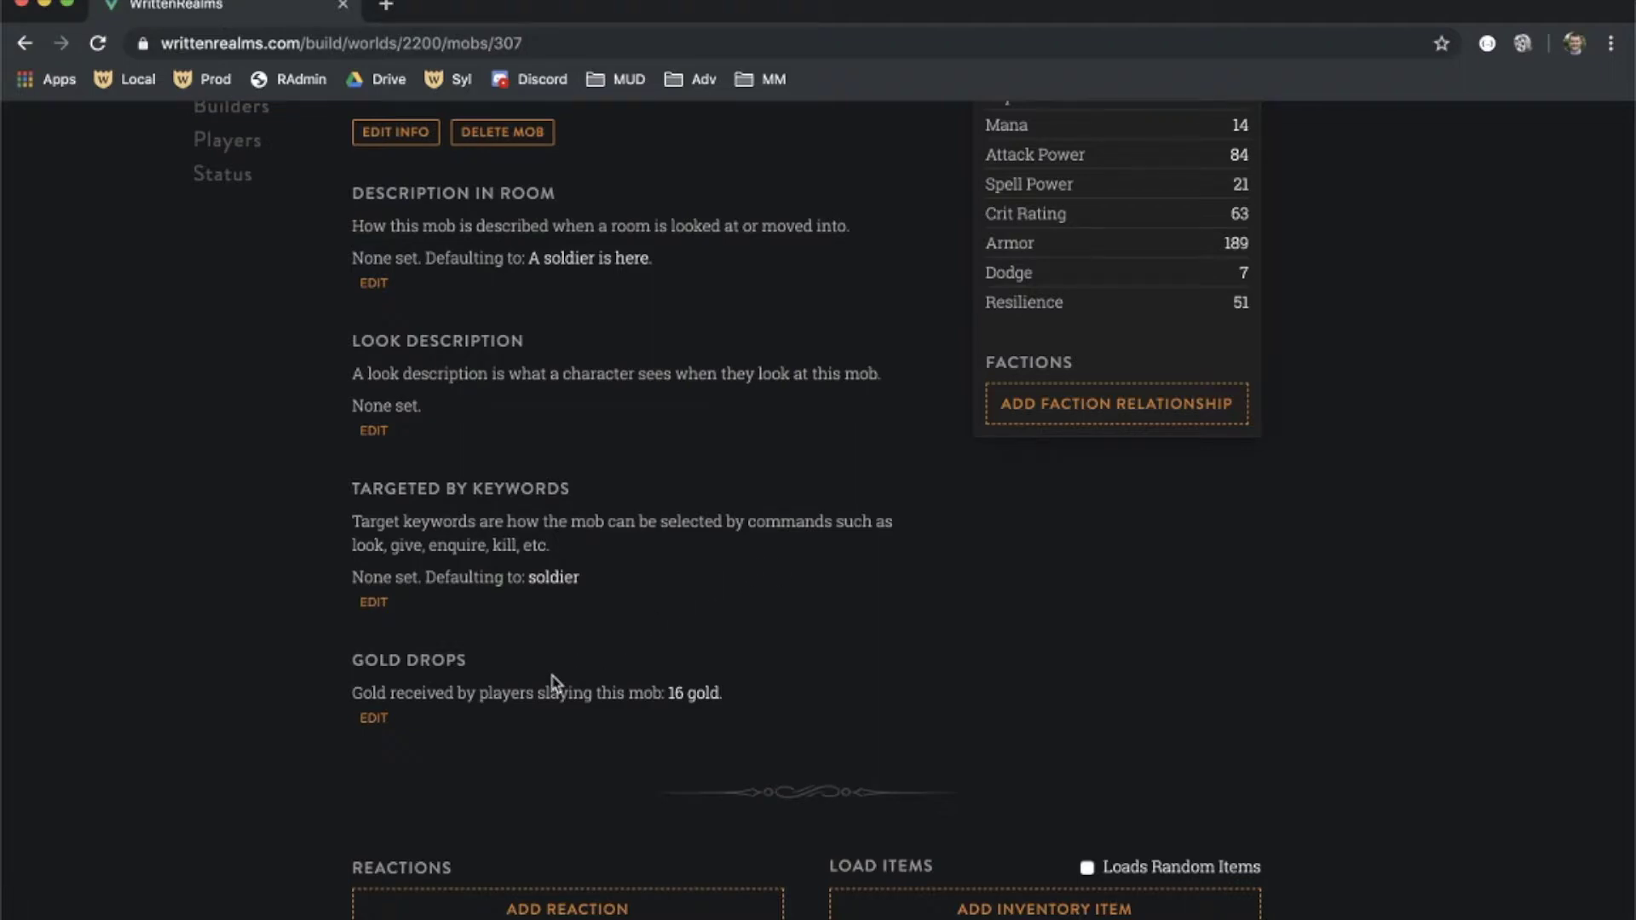
Add a soldier reaction for the event "Room is entered" with the command "say hello {actor}!"
scroll(550, 686, "down", 2)
scroll(554, 682, "down", 3)
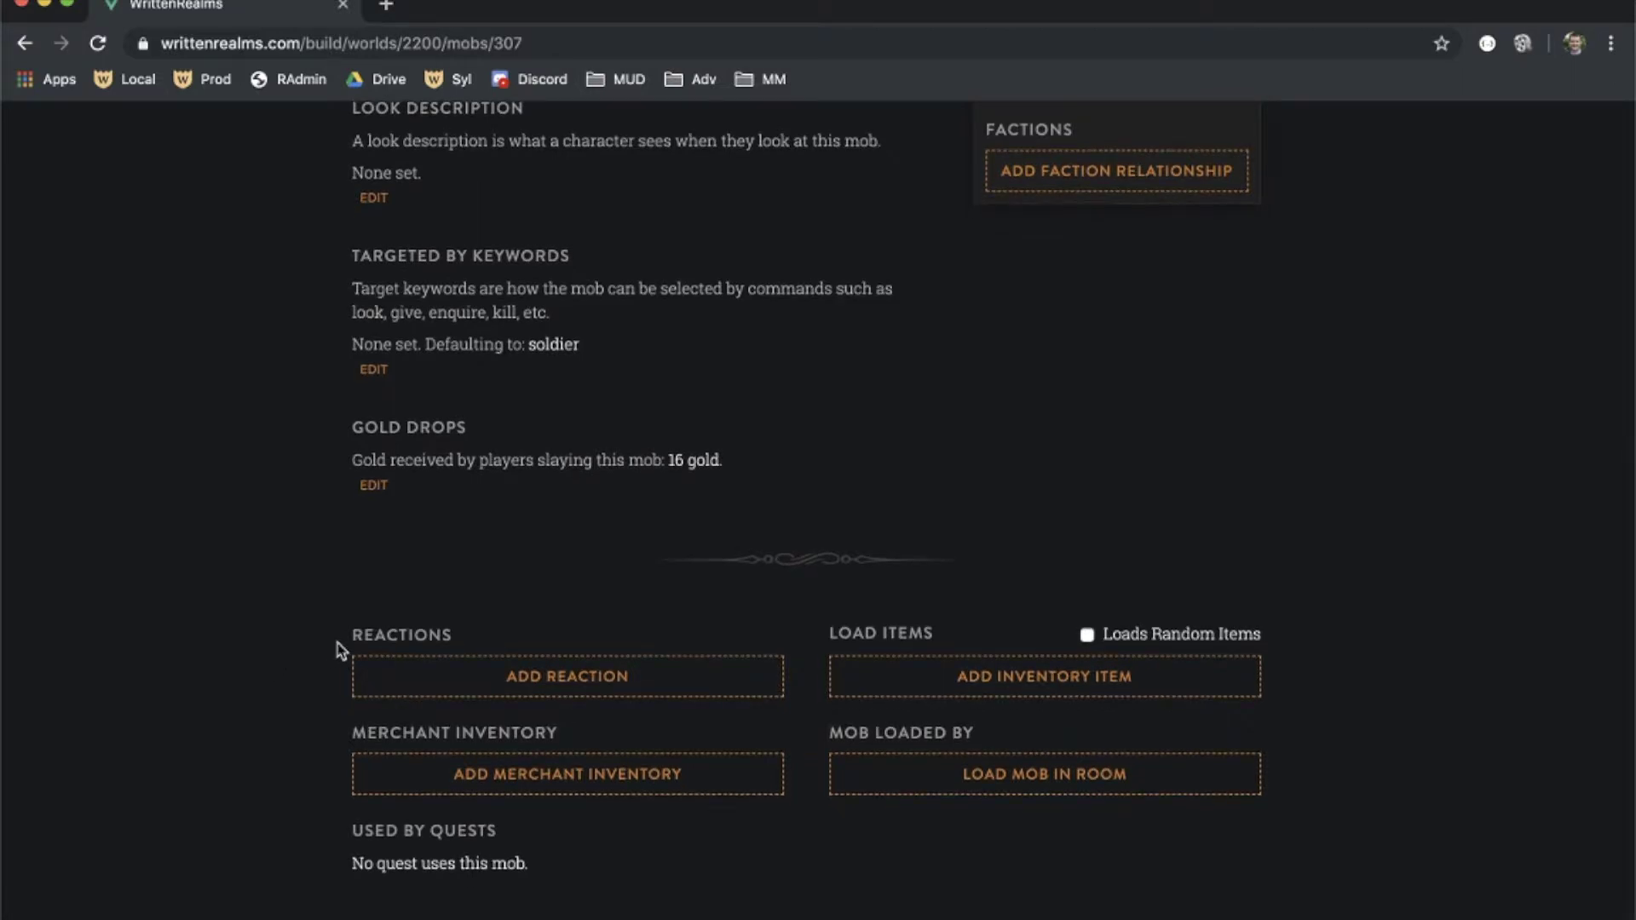
left_click(445, 687)
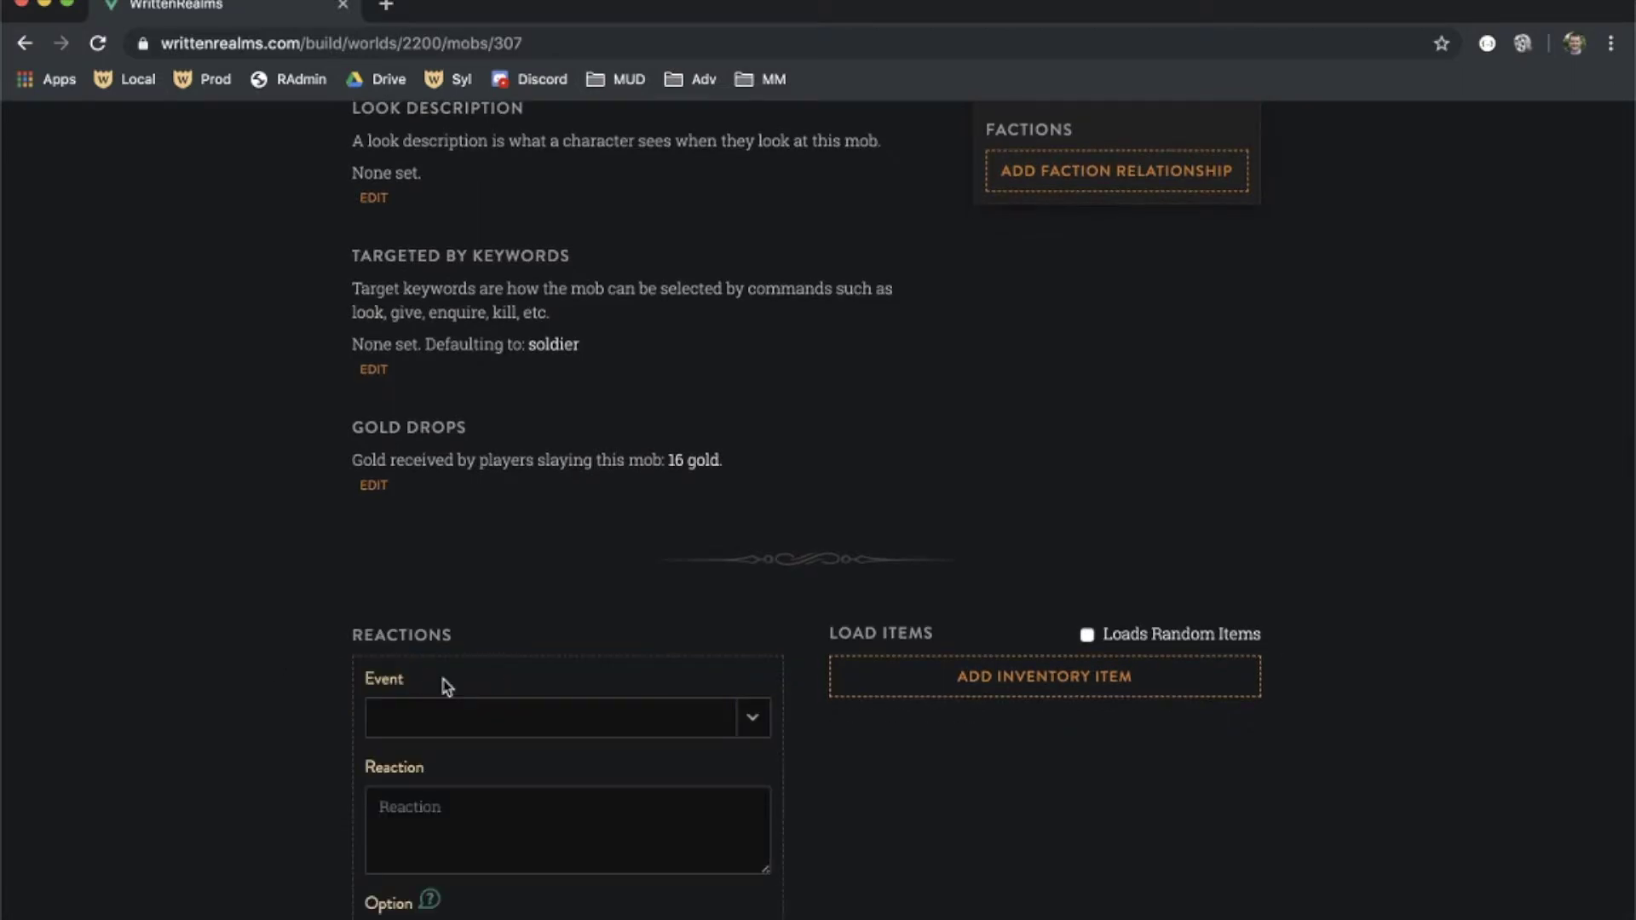
left_click(517, 734)
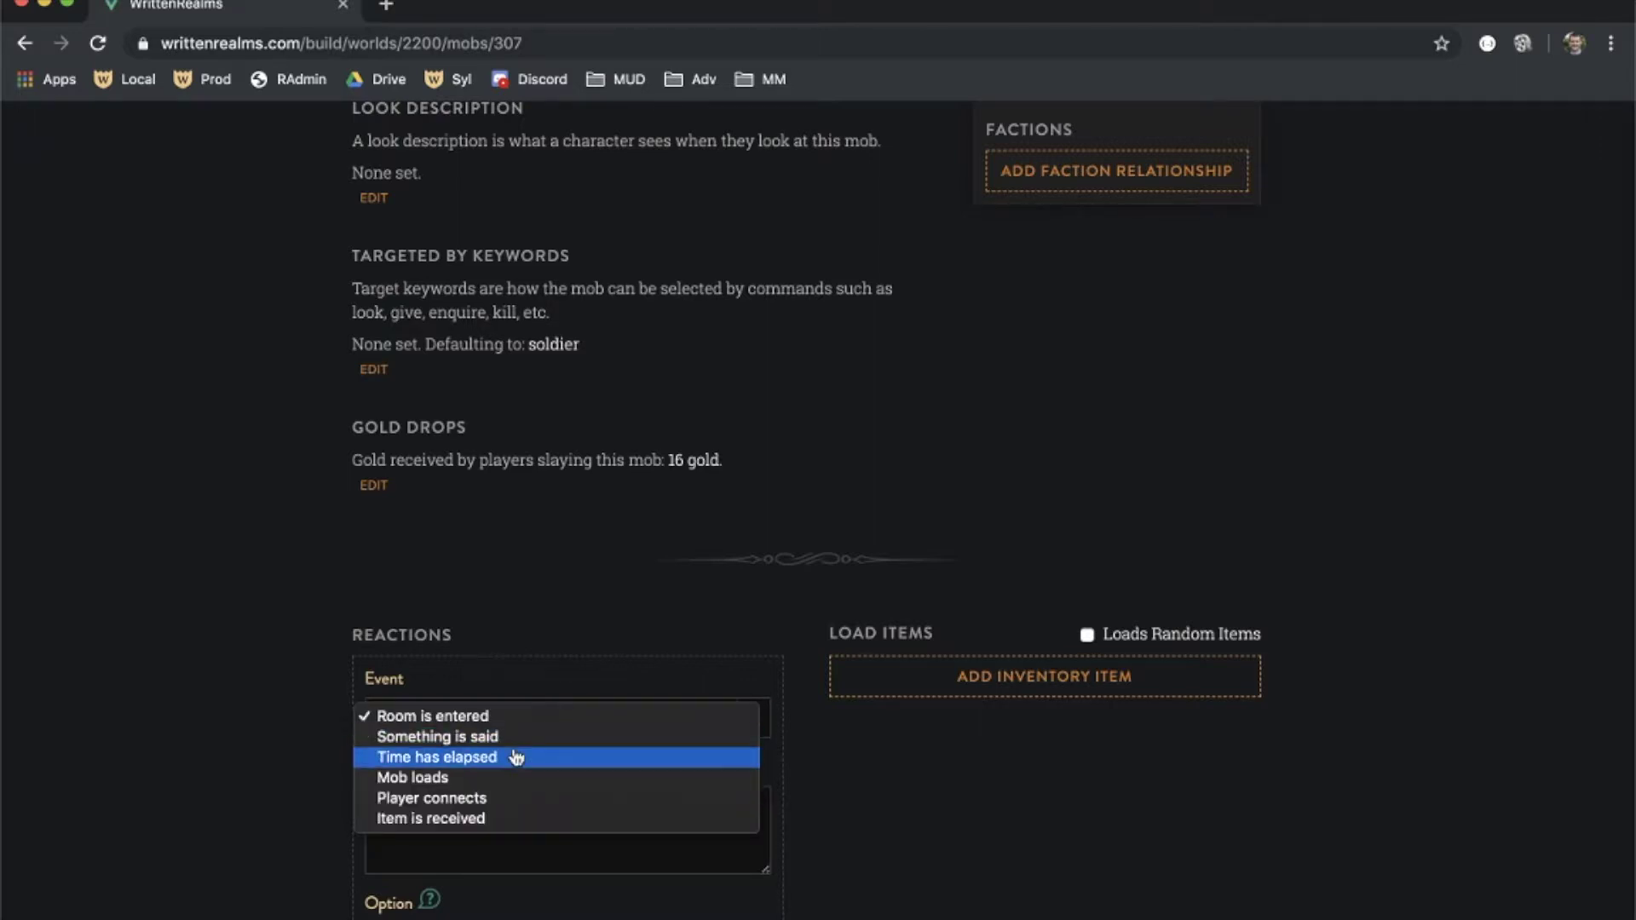
left_click(560, 843)
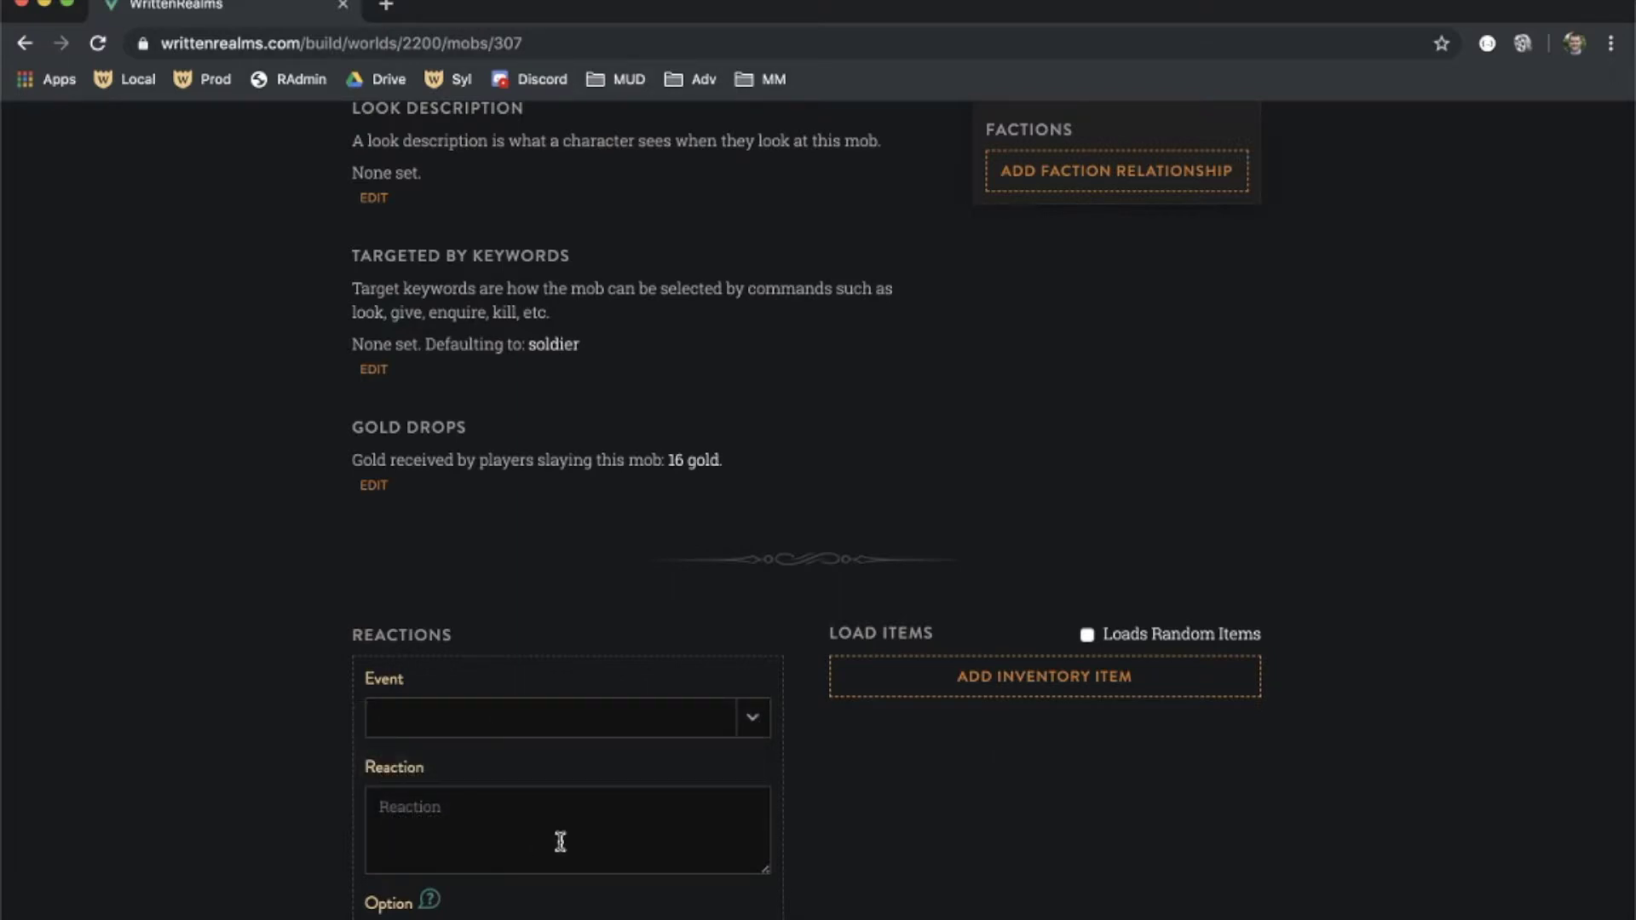
left_click(612, 725)
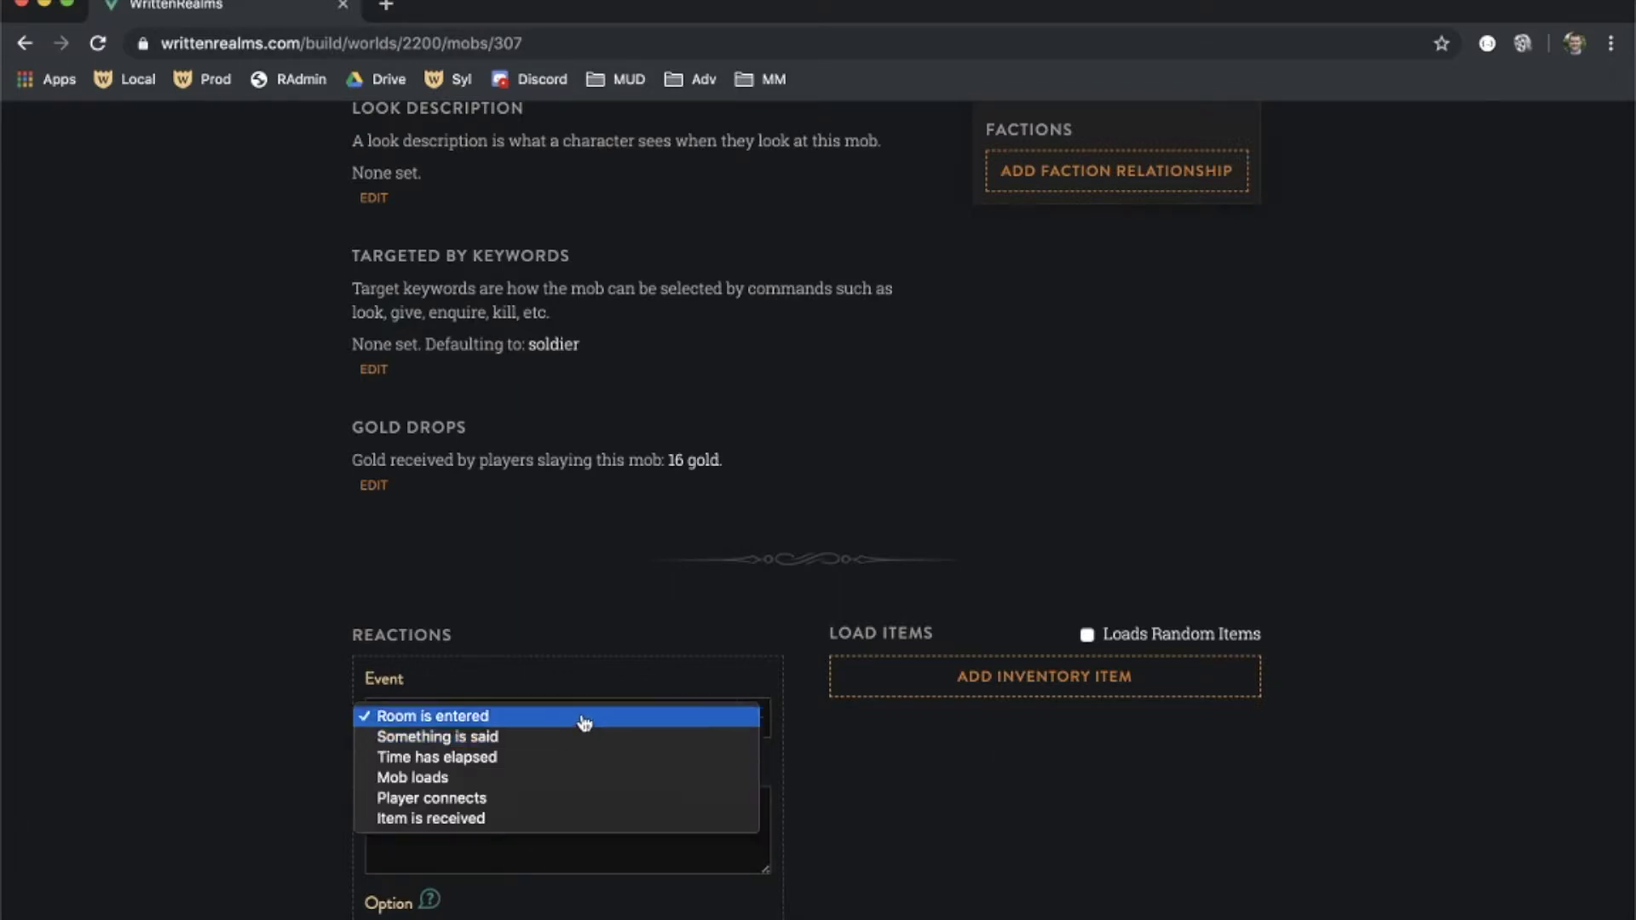
left_click(584, 723)
left_click(548, 829)
type("say hel")
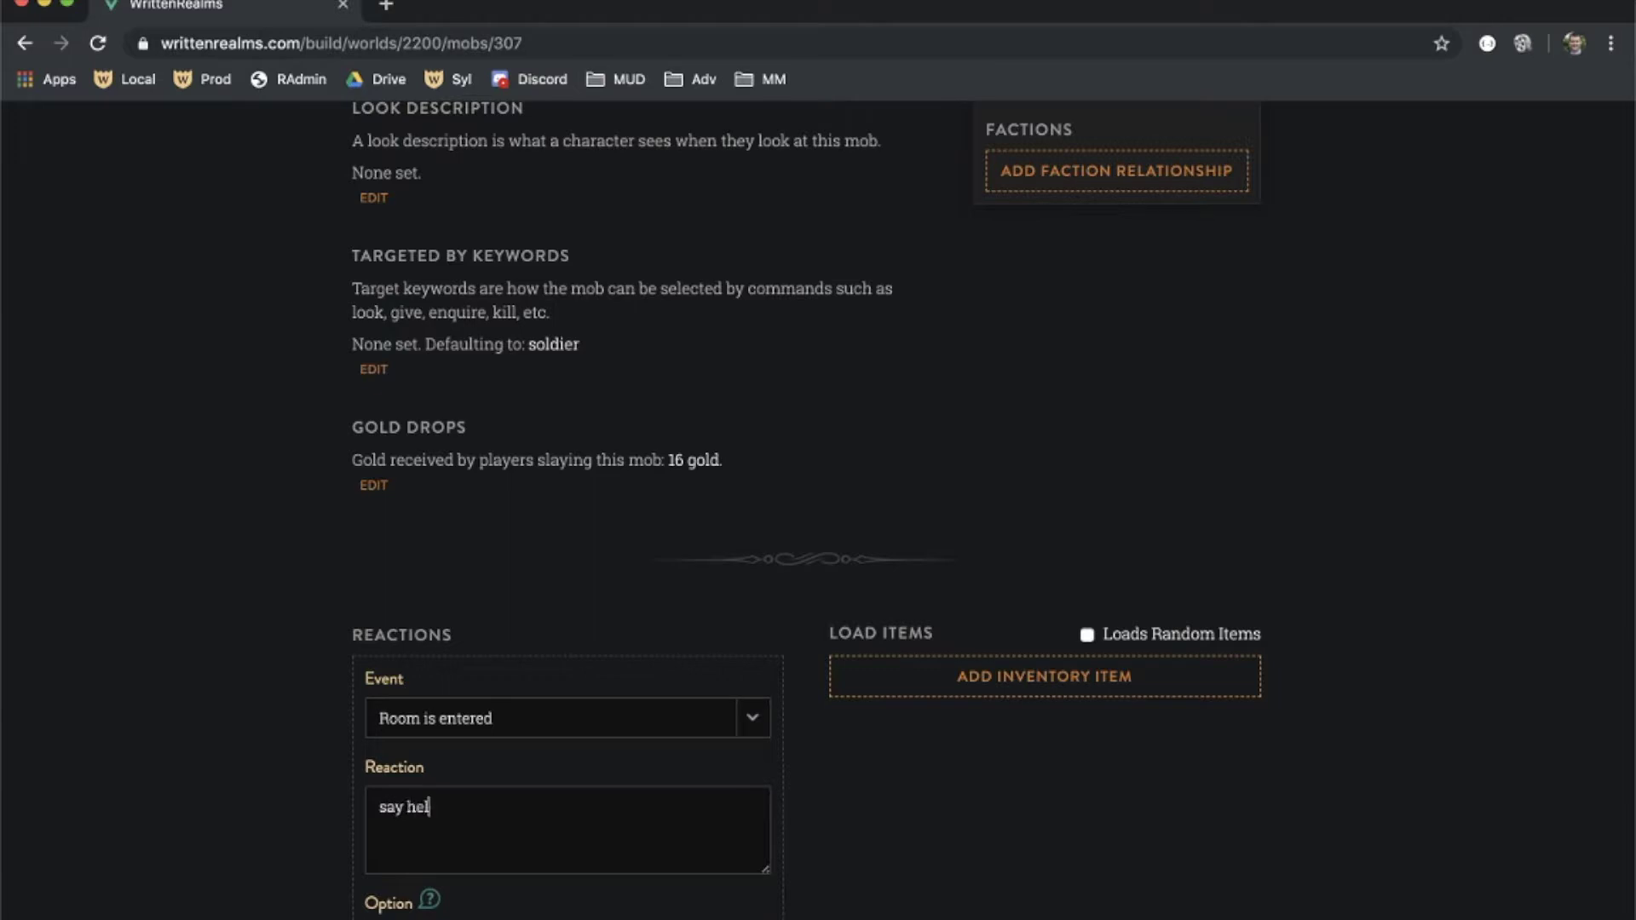
type("lo {actor}!")
scroll(541, 836, "down", 3)
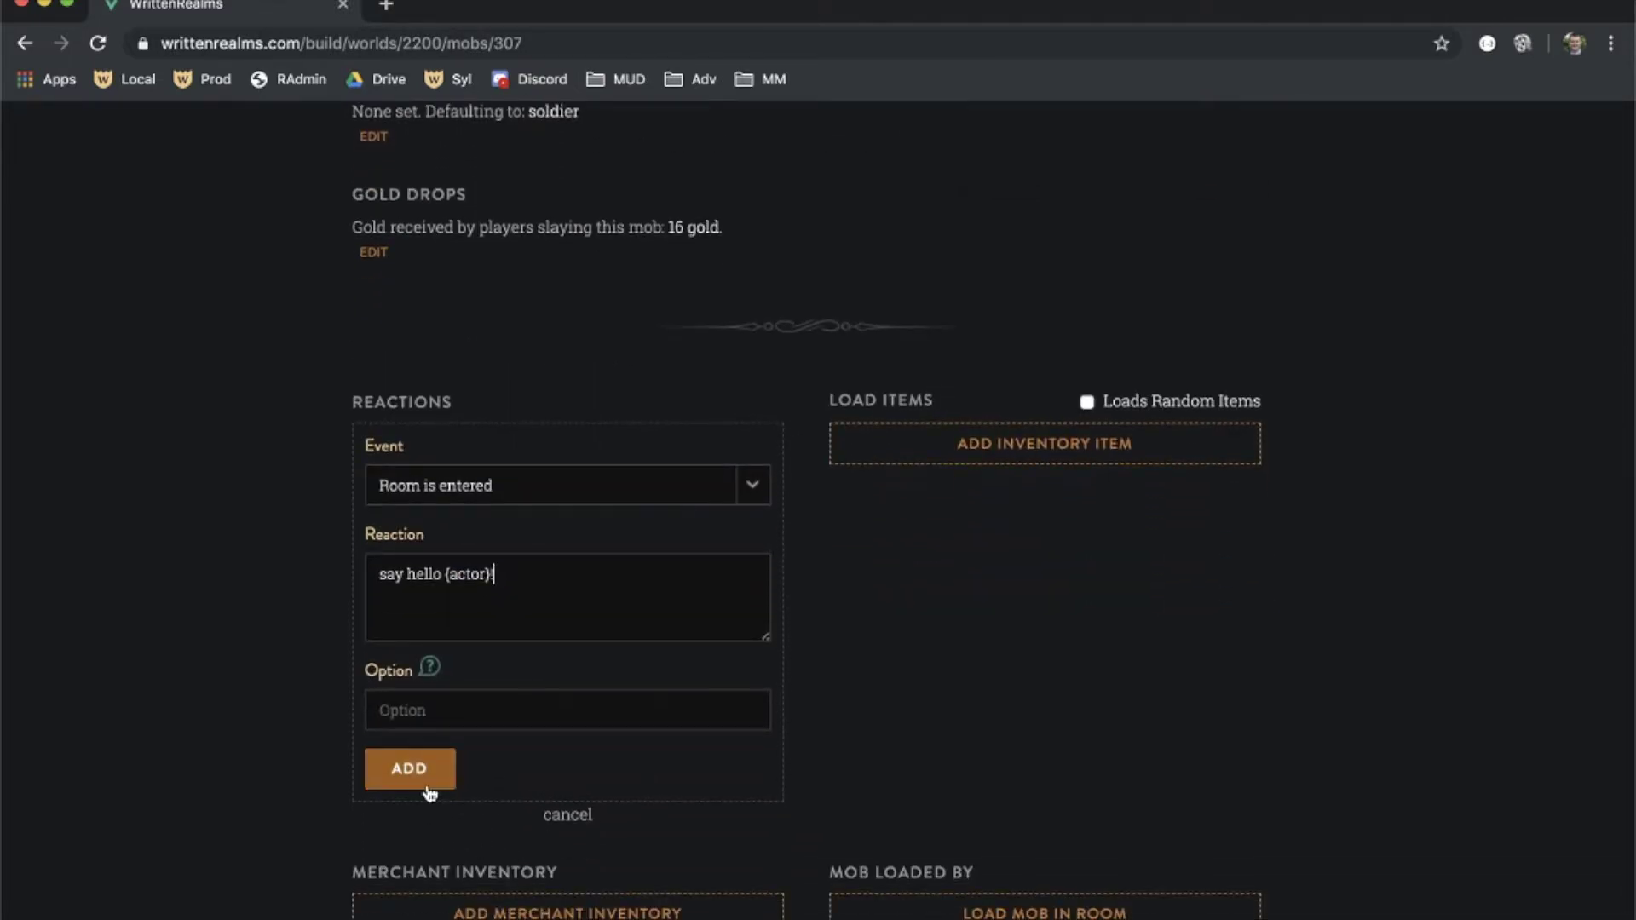
left_click(409, 770)
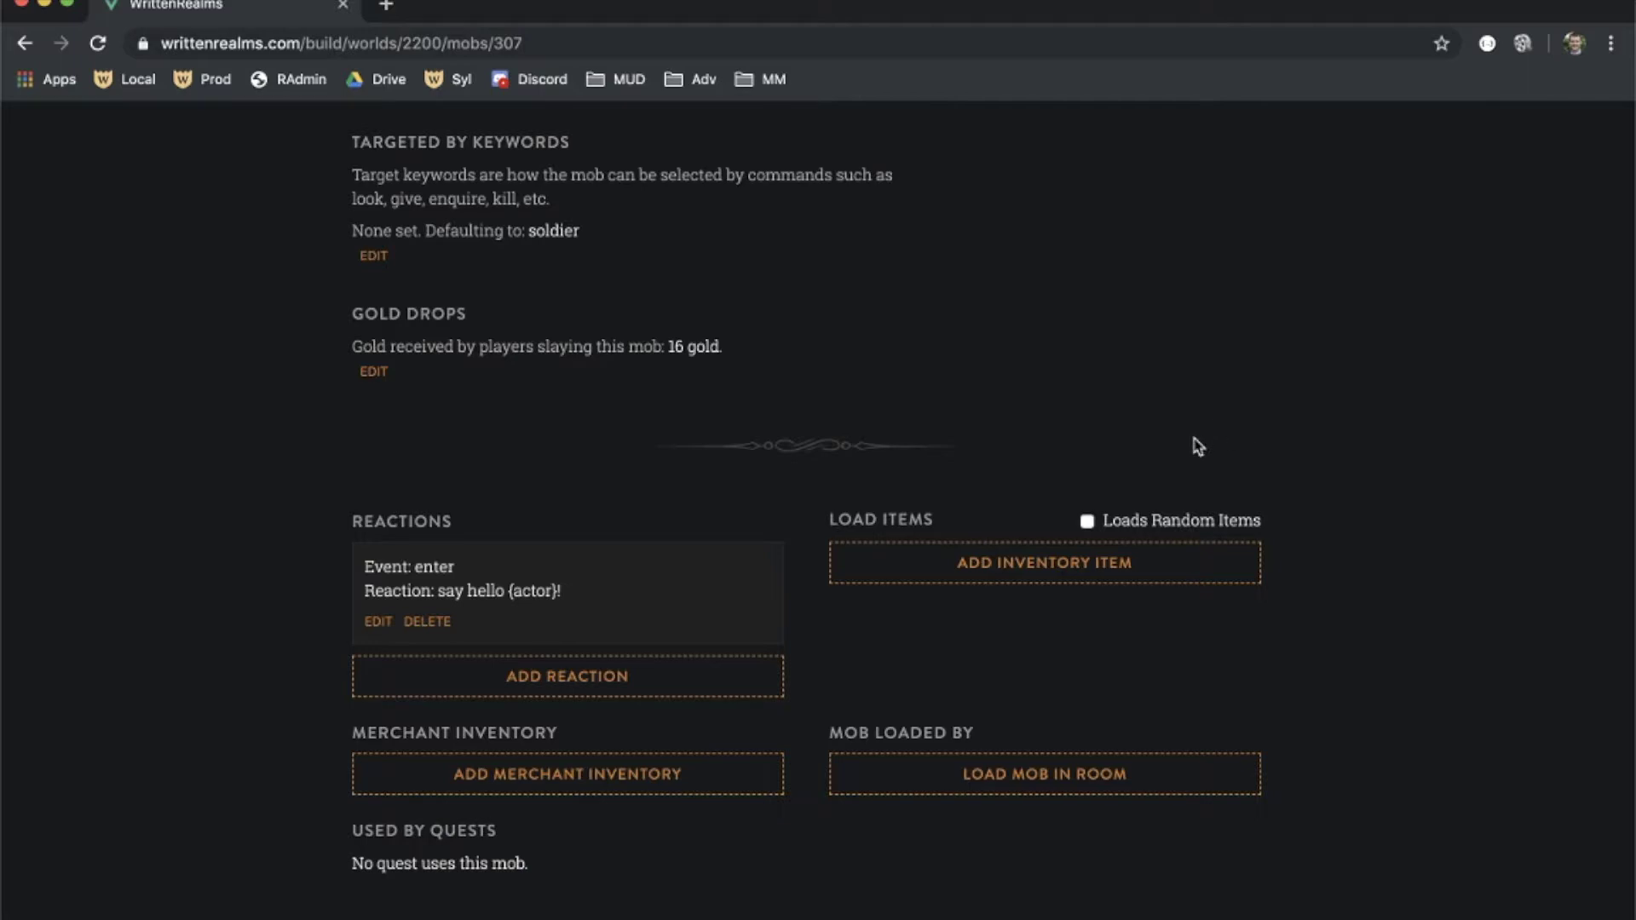
Enable random item loads for the soldier and restrict the load specification to Heavy Armor
left_click(1088, 523)
left_click(868, 620)
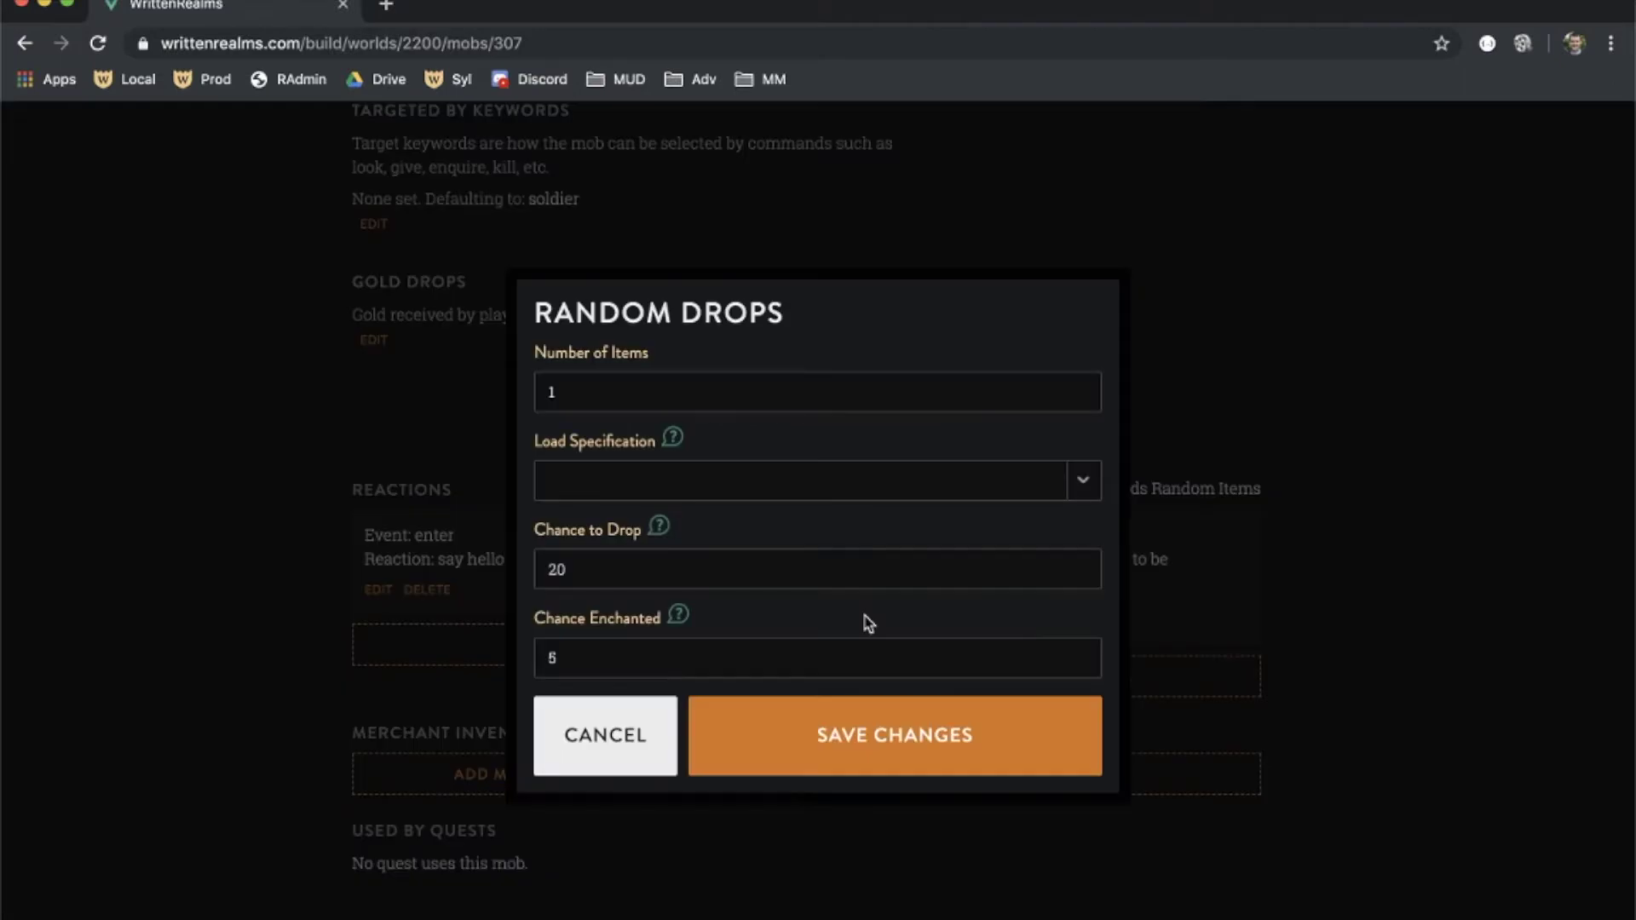
left_click(869, 480)
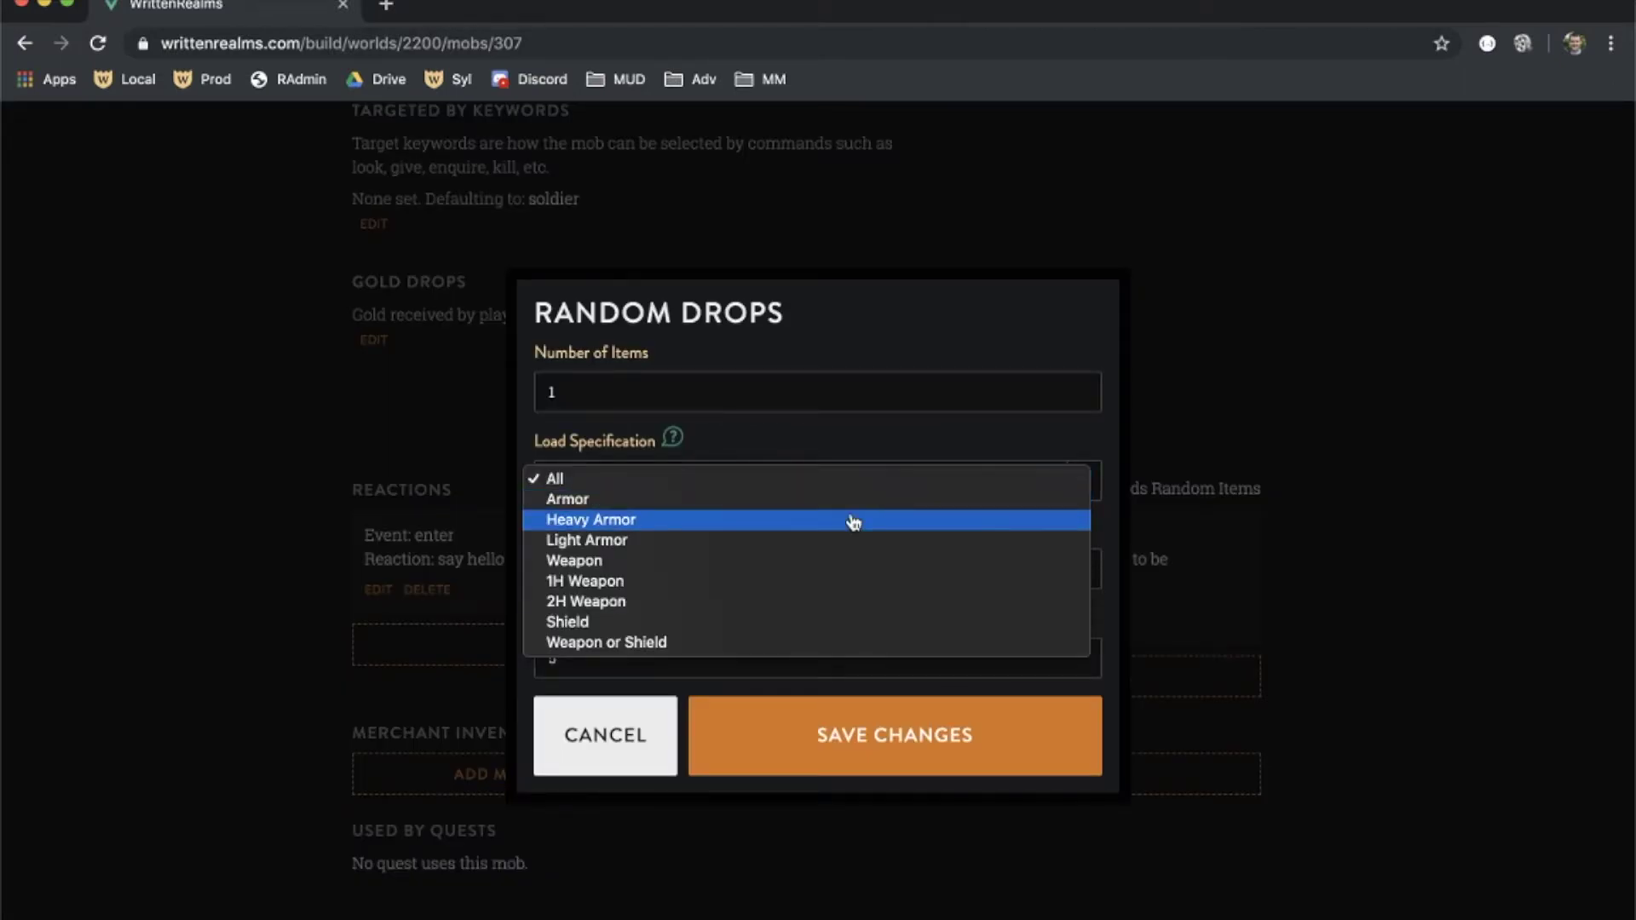
left_click(853, 521)
left_click(881, 746)
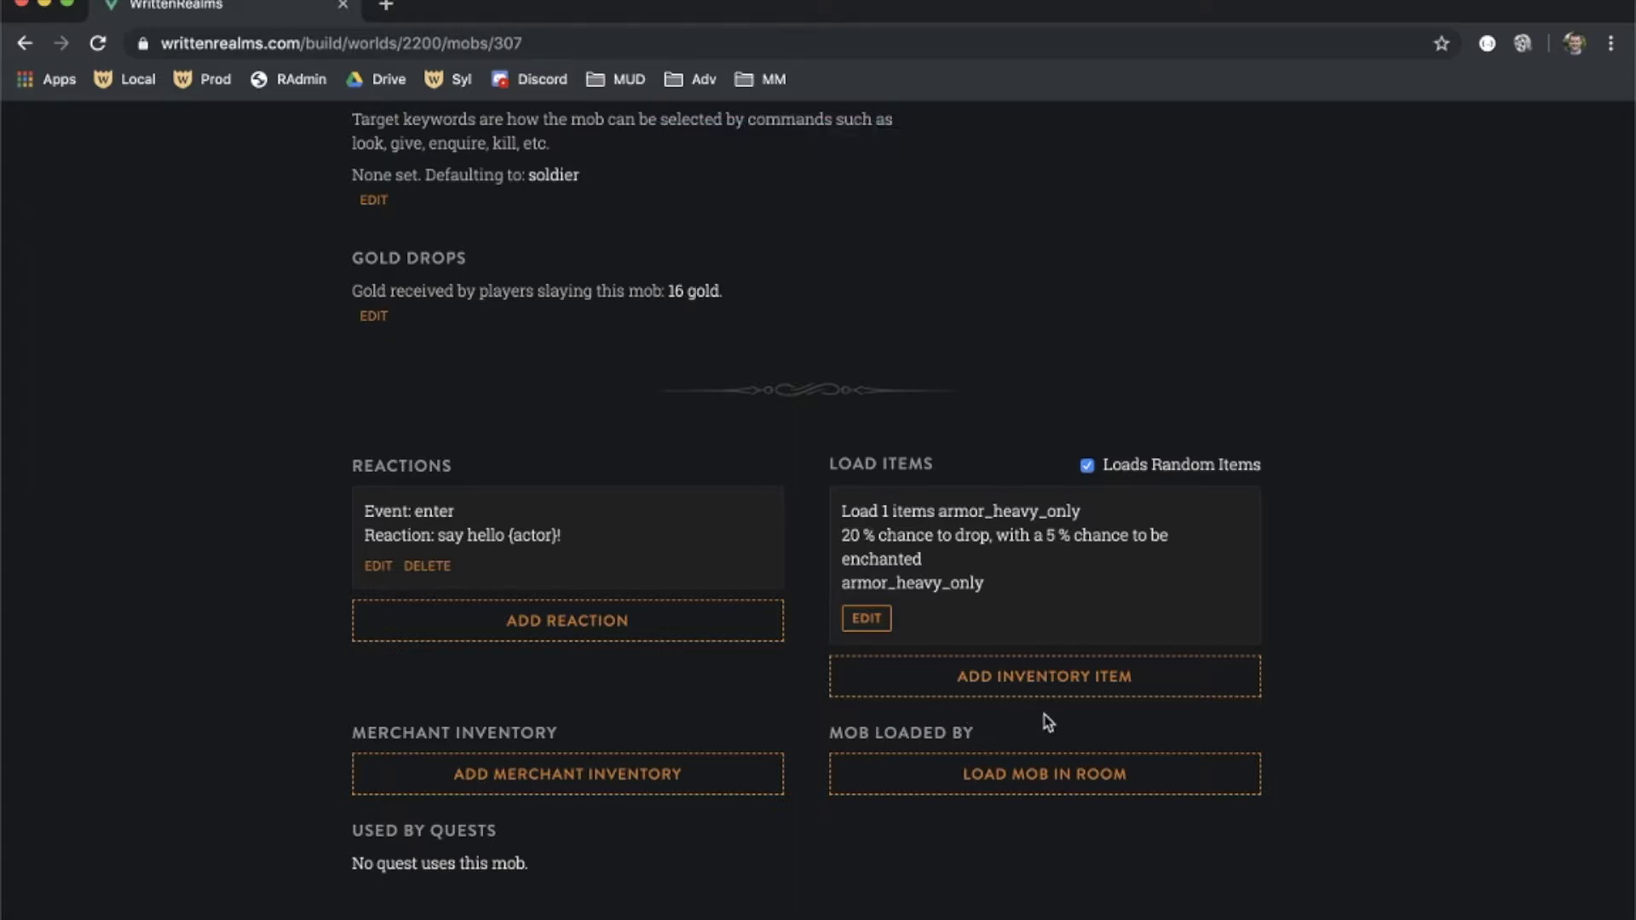
Examine the options for adding an inventory item and merchant inventory to the soldier, without adding either
left_click(1101, 688)
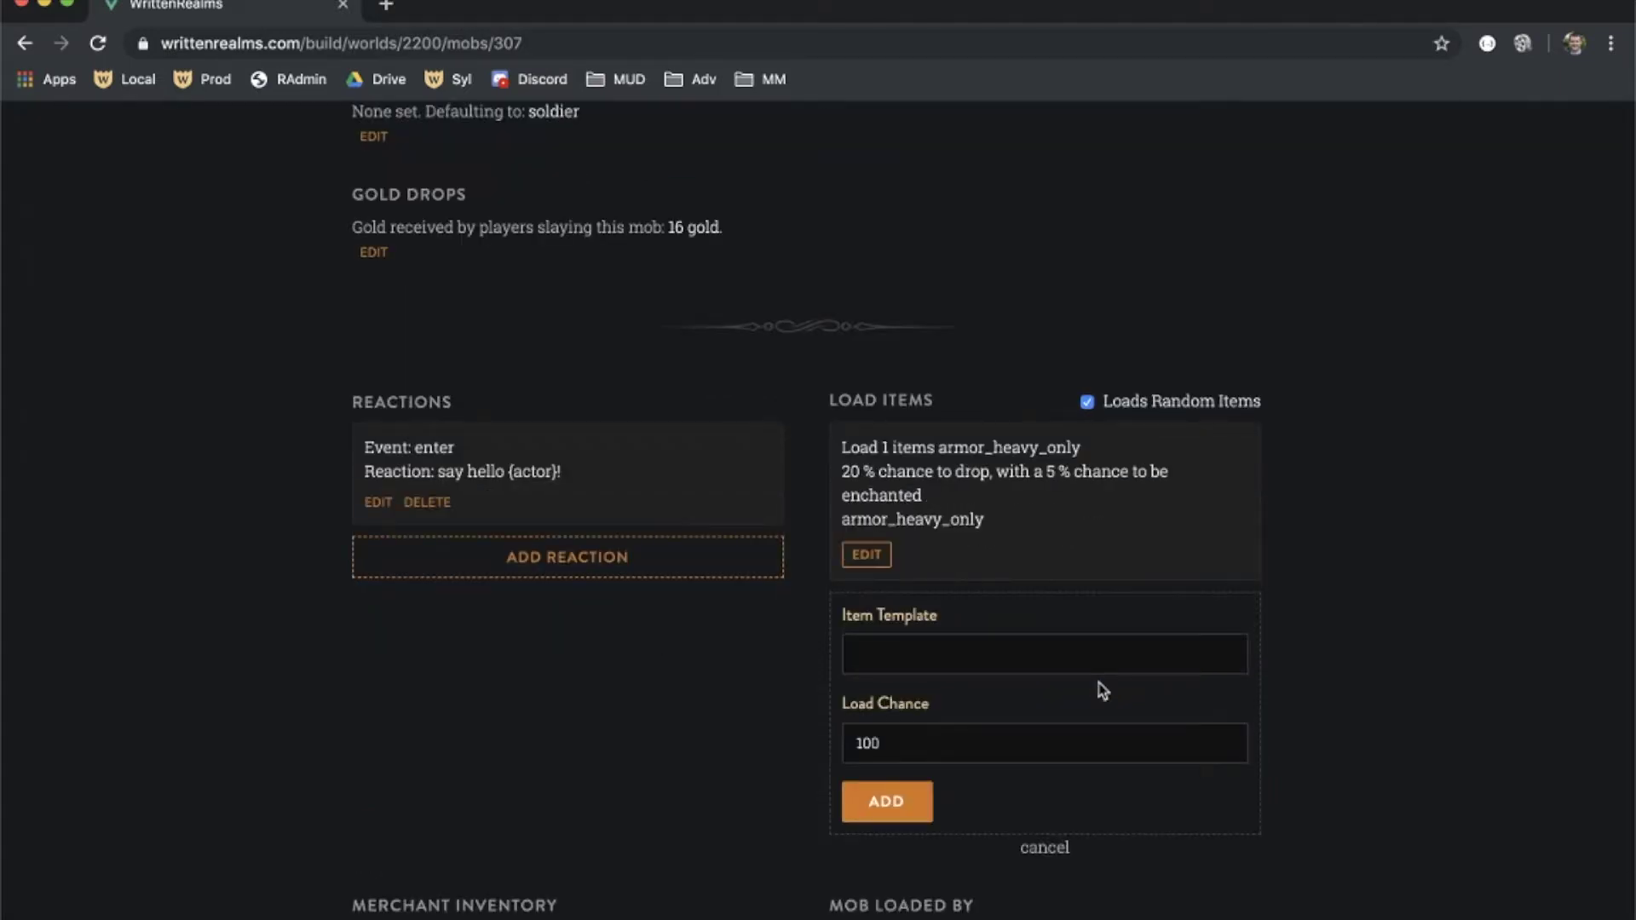
scroll(1102, 690, "down", 2)
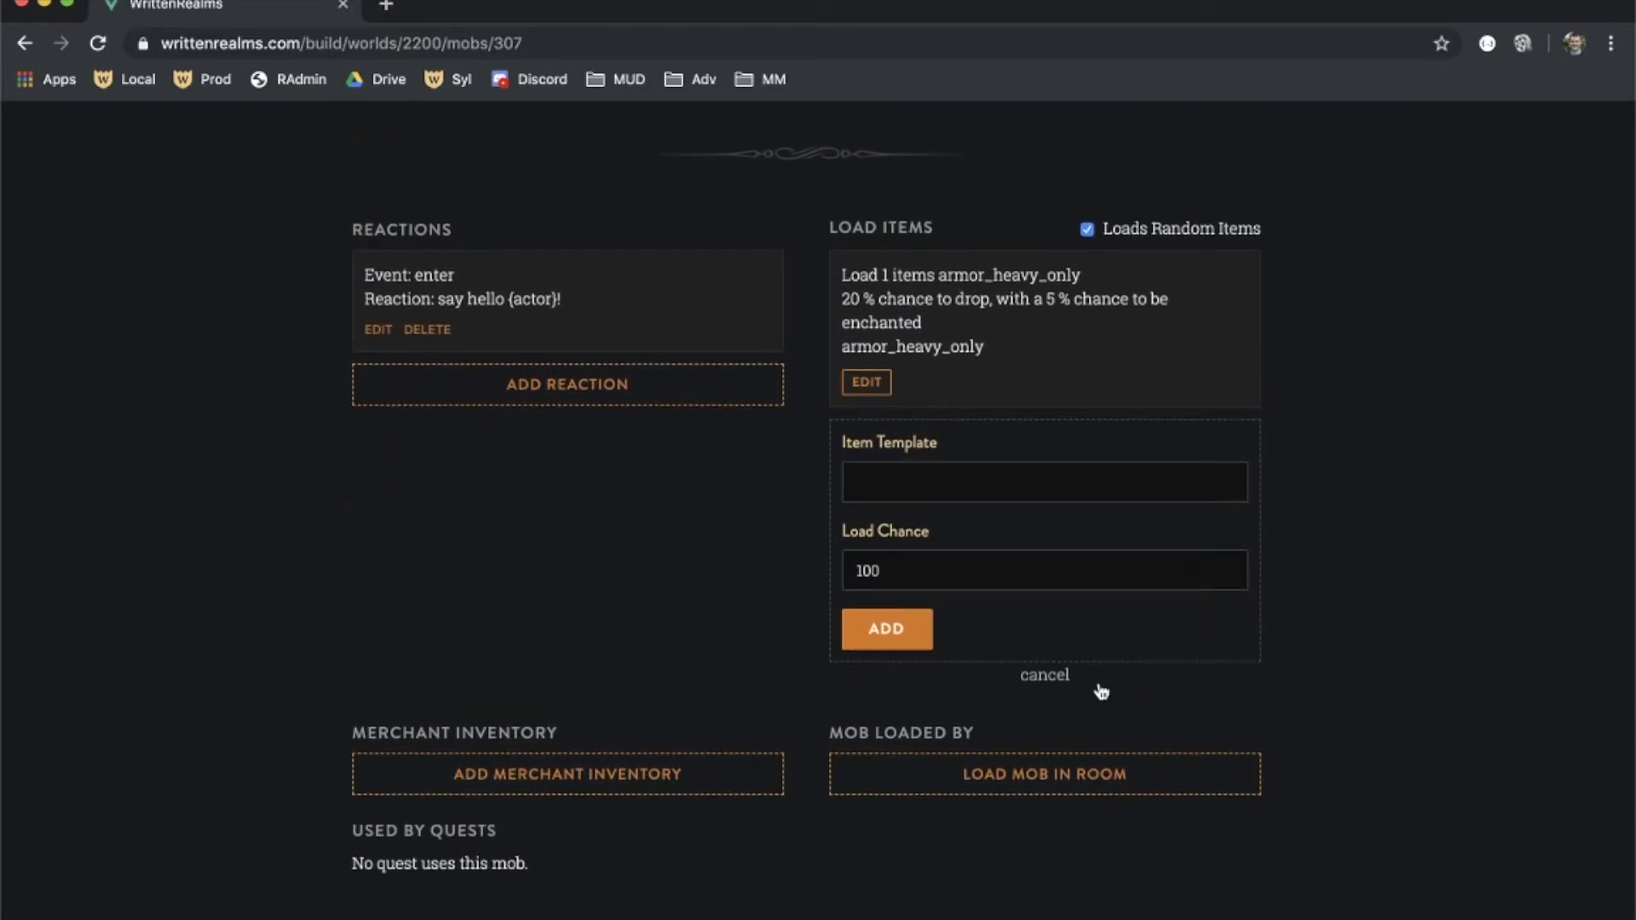
left_click(1026, 677)
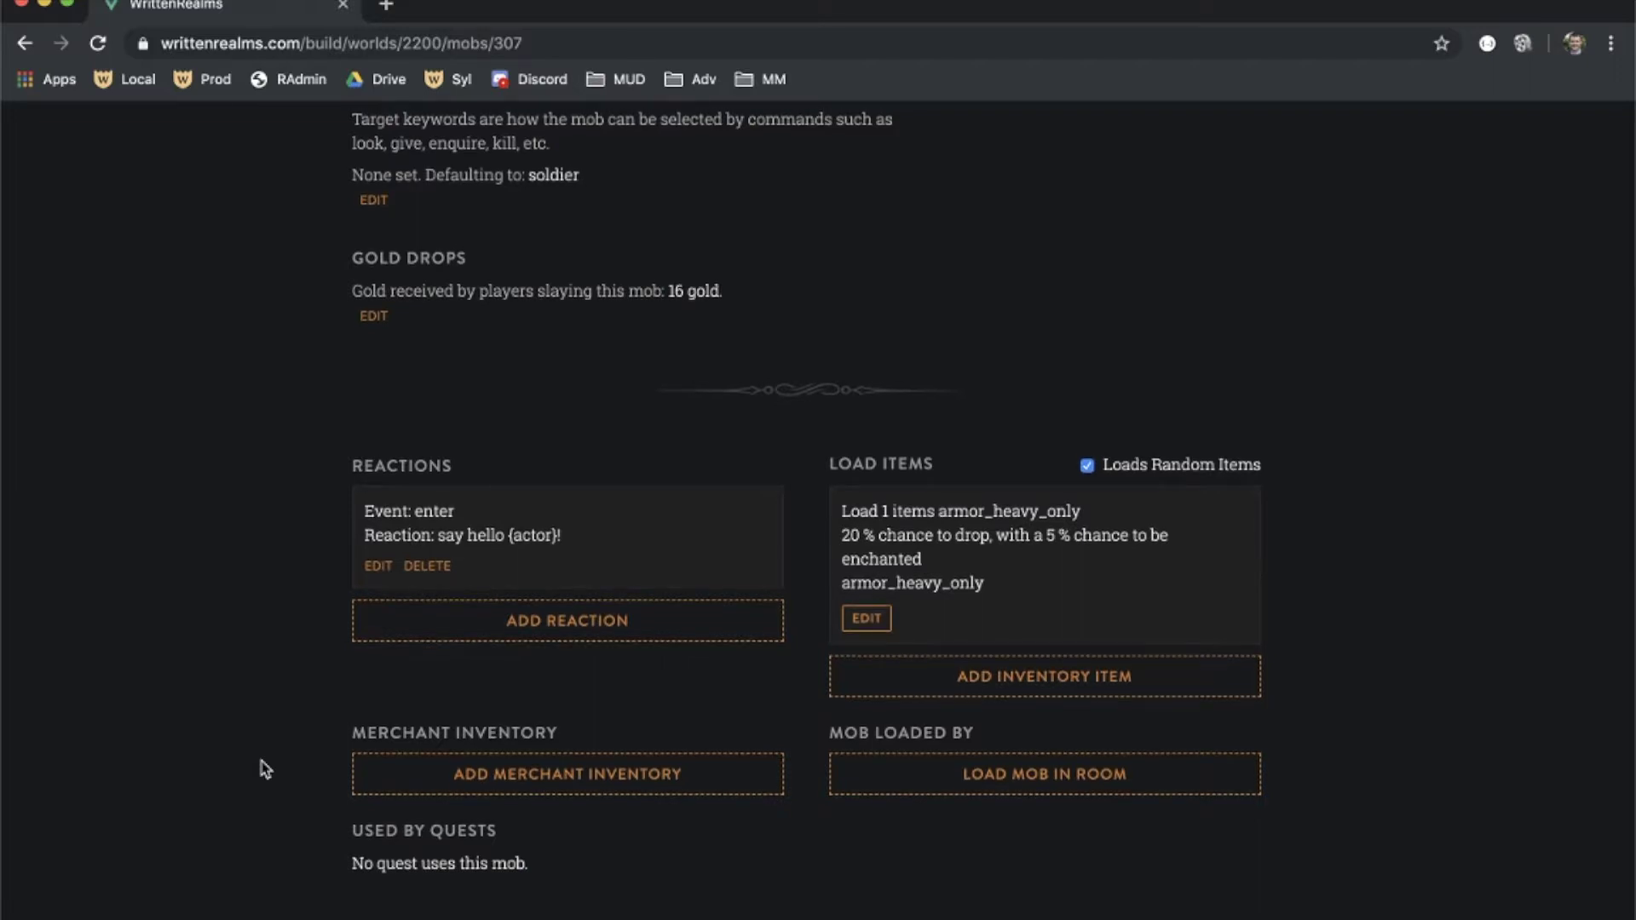
left_click(445, 773)
scroll(445, 769, "down", 2)
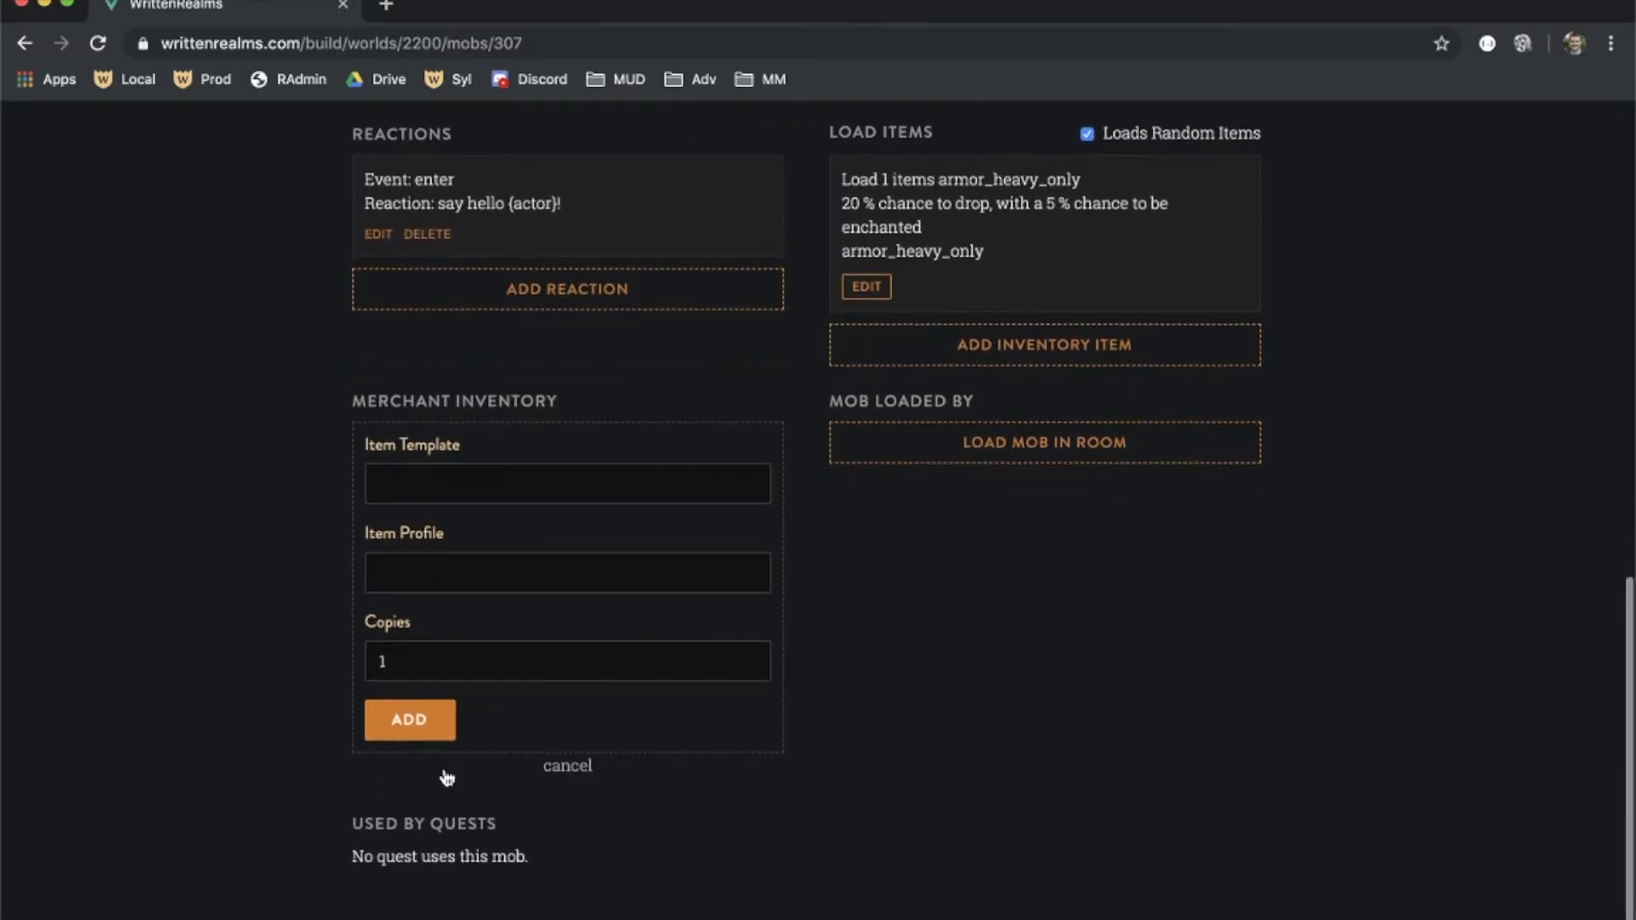
left_click(569, 776)
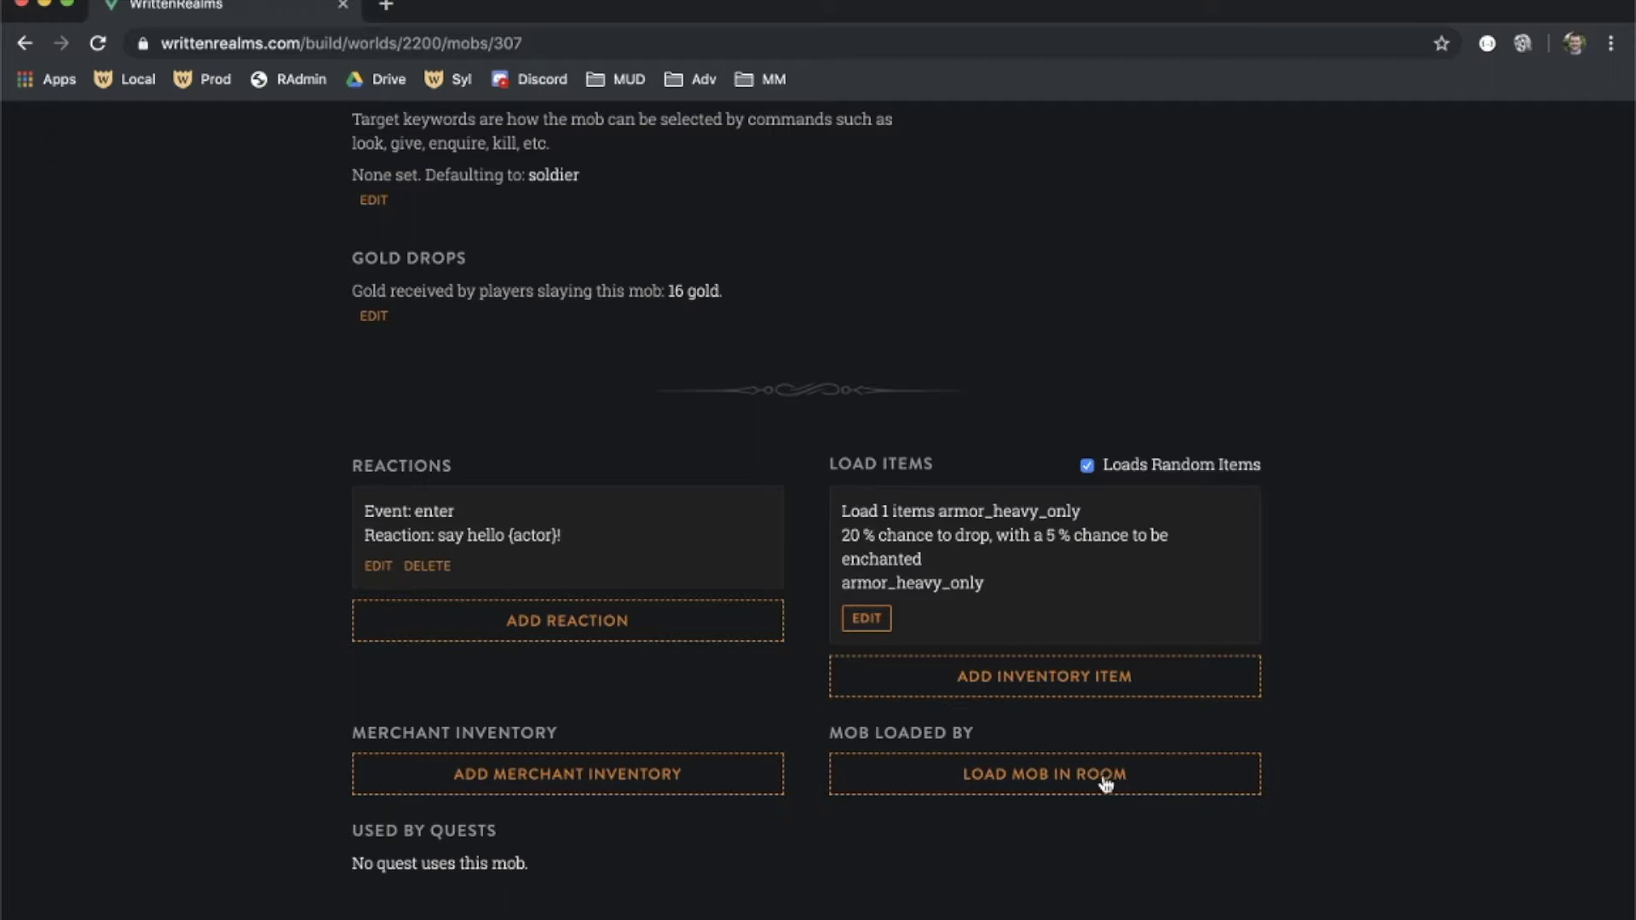
Load the soldier mob into the room On the Road
scroll(1106, 783, "up", 8)
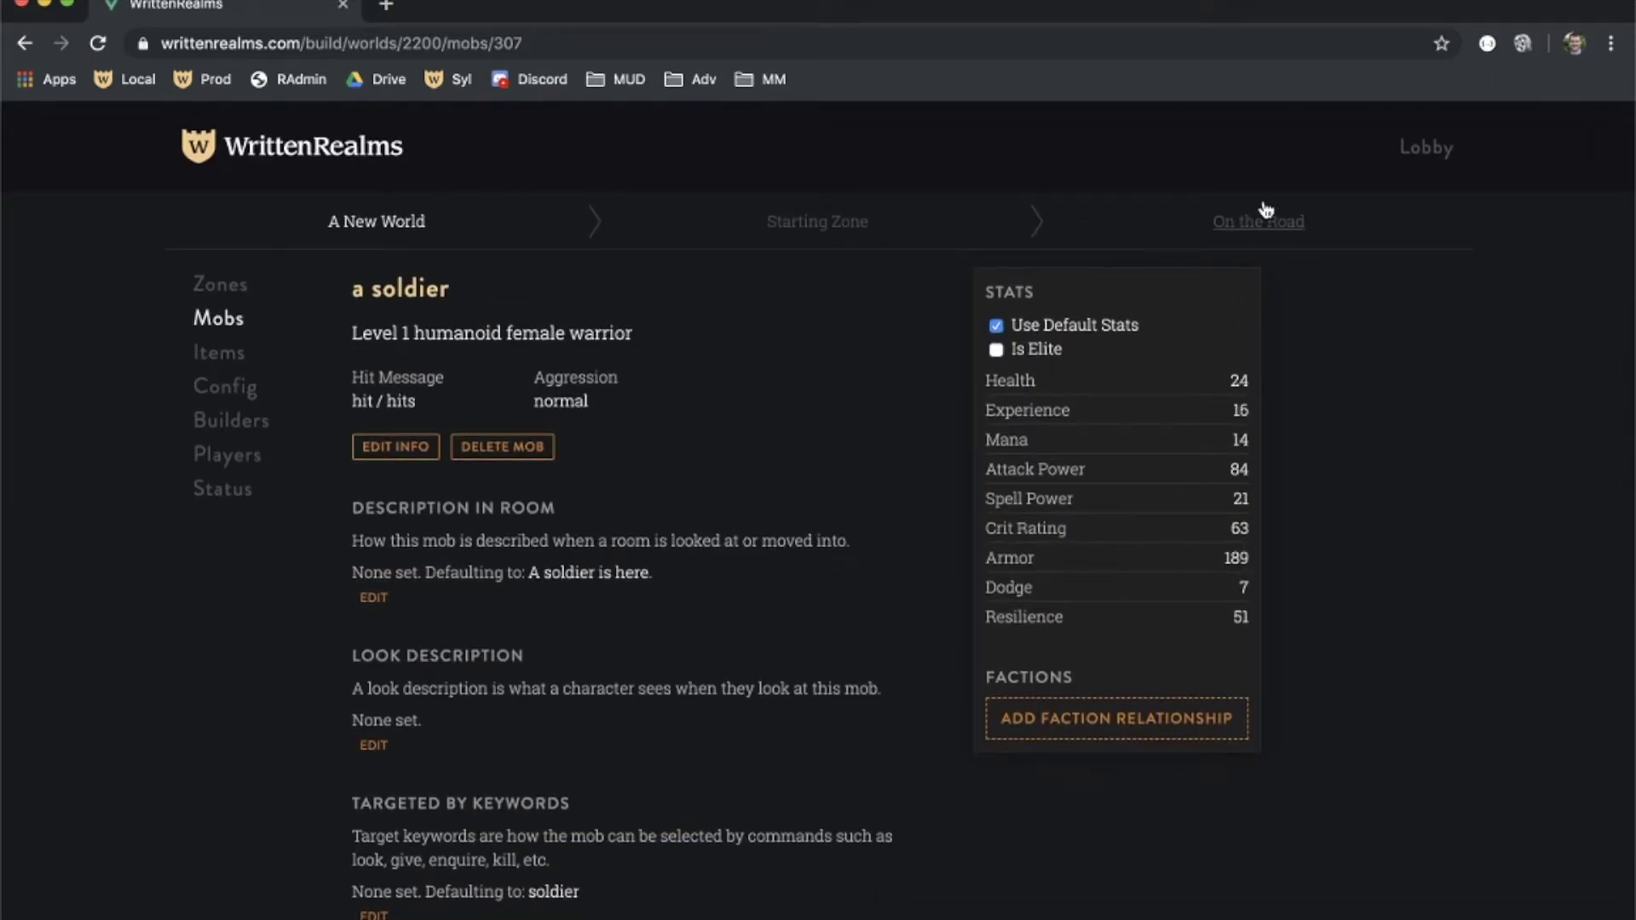
scroll(1266, 211, "down", 8)
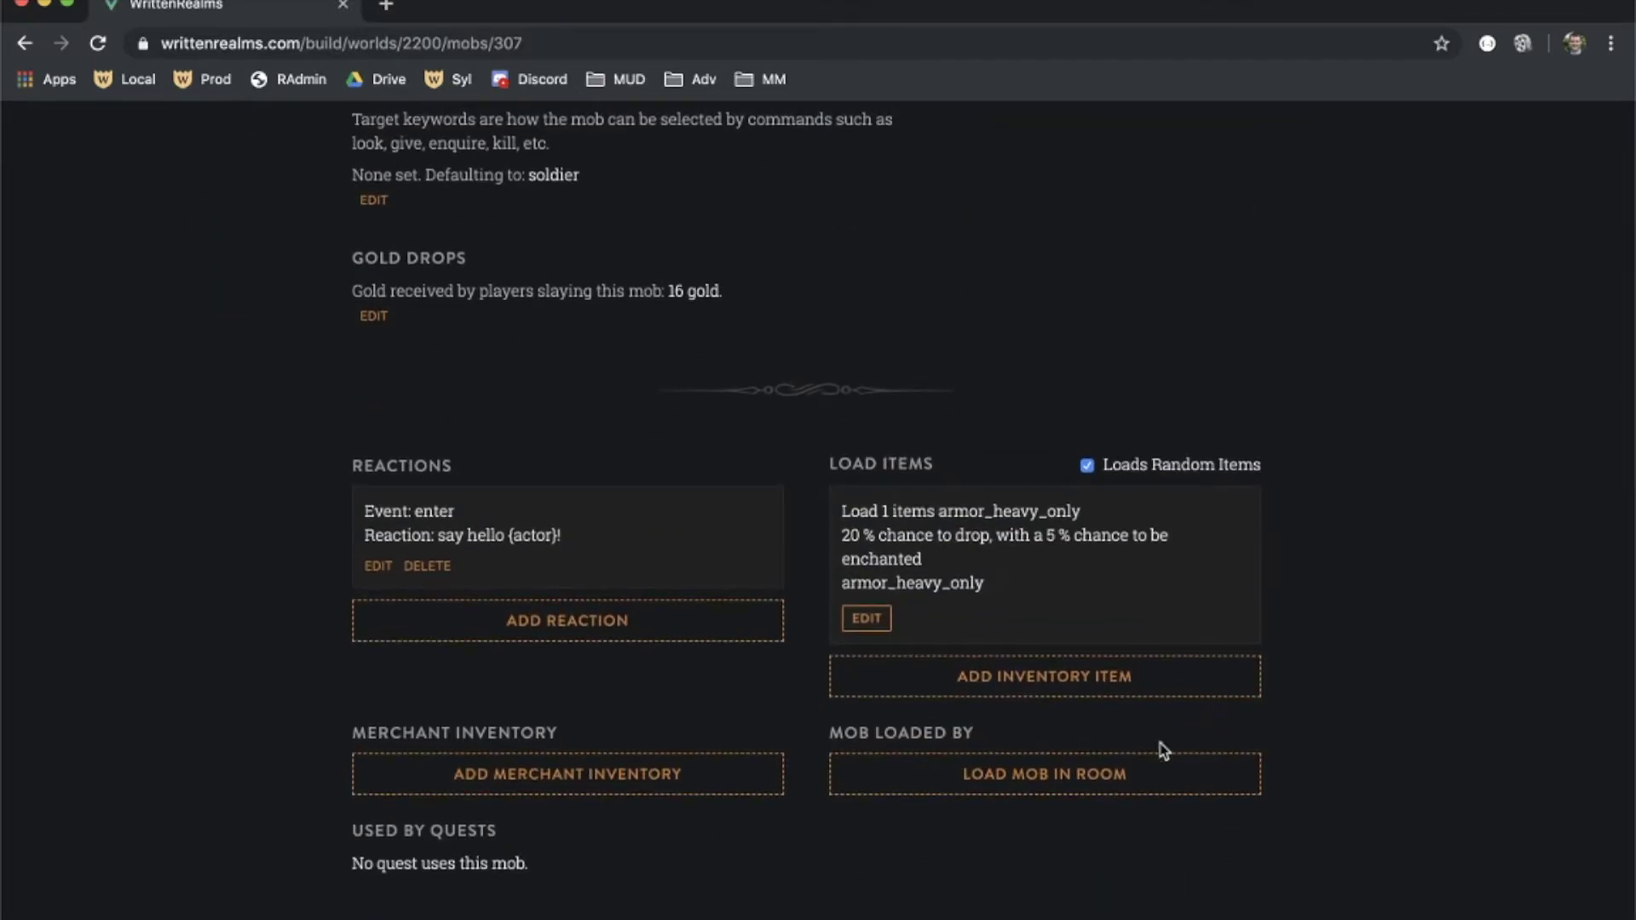
left_click(1138, 765)
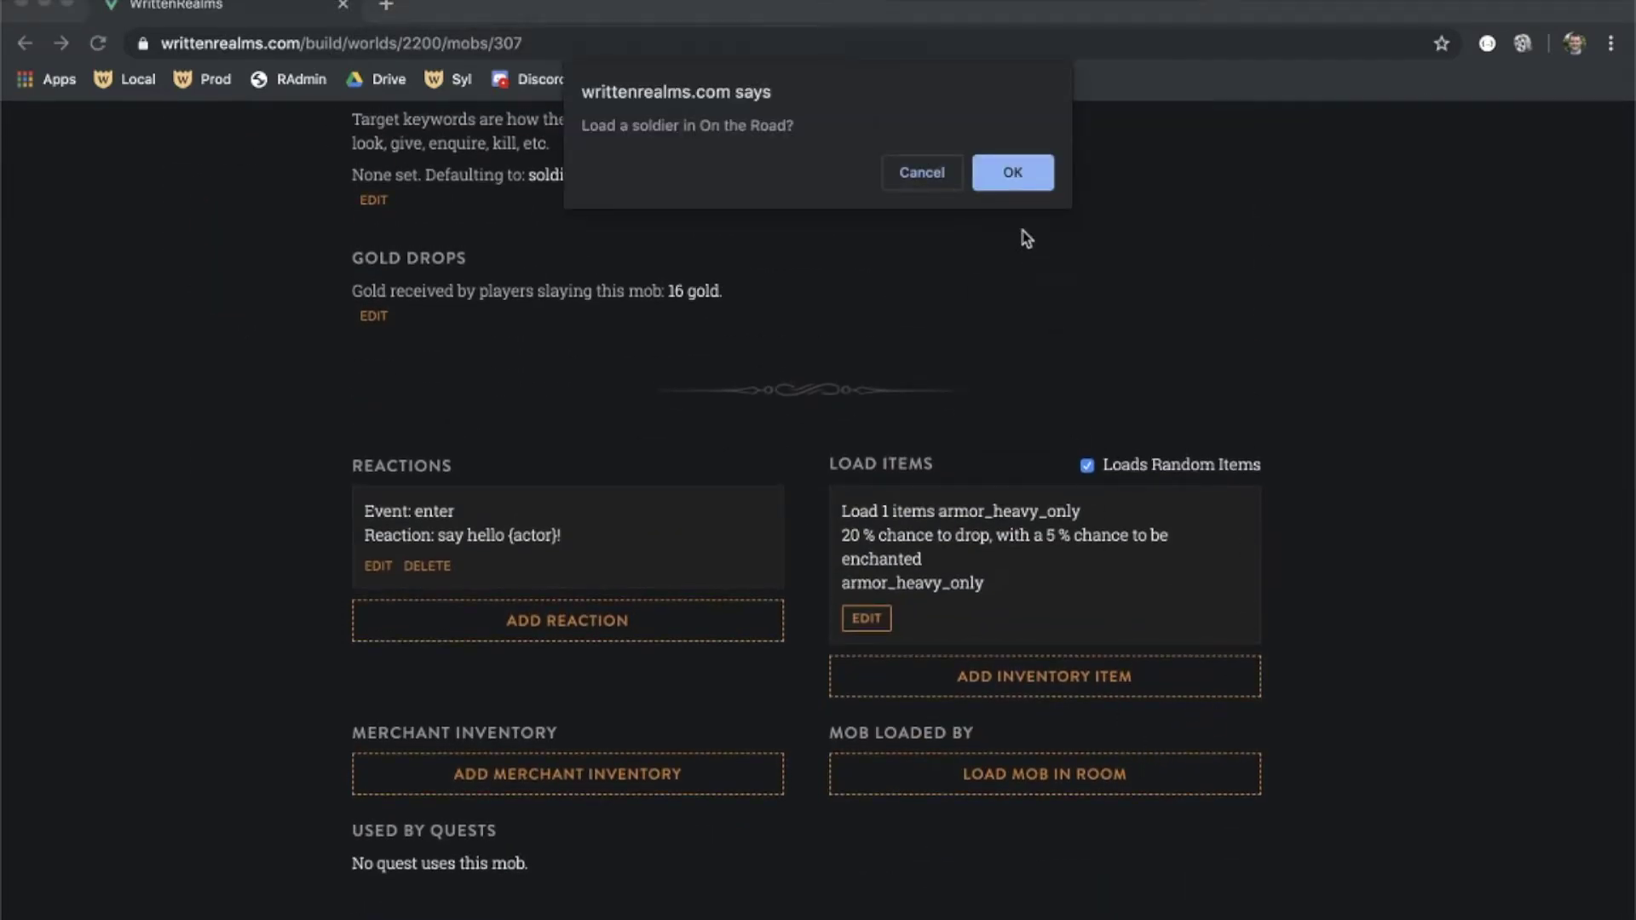
left_click(1013, 175)
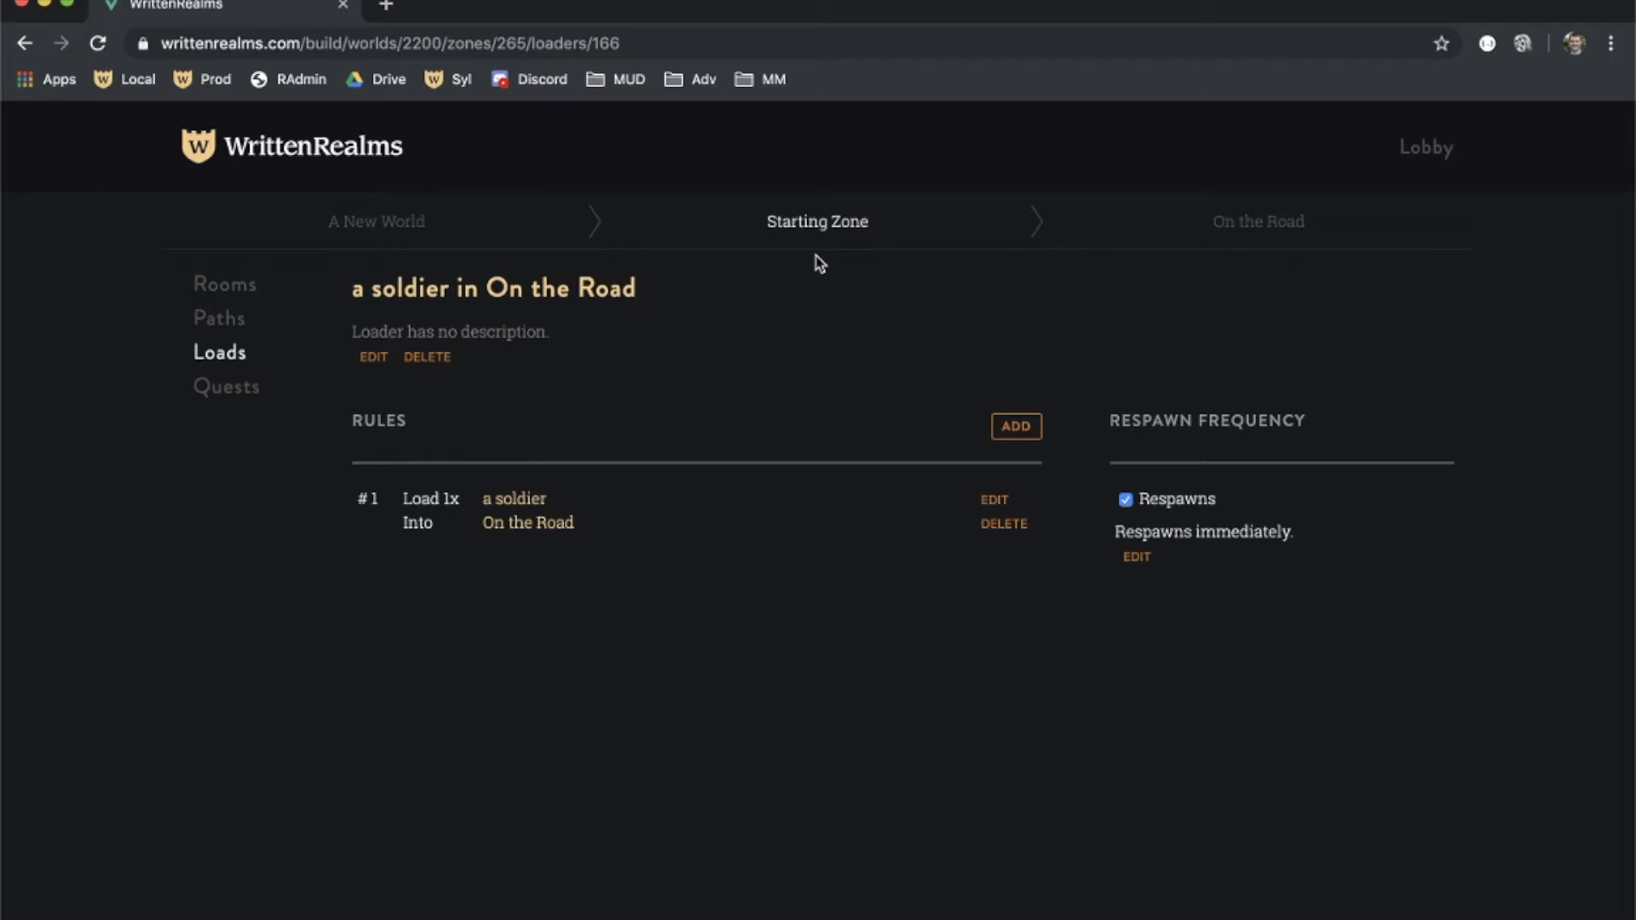
Examine the target options for a new rule on the soldier loader, without adding a rule
left_click(1023, 435)
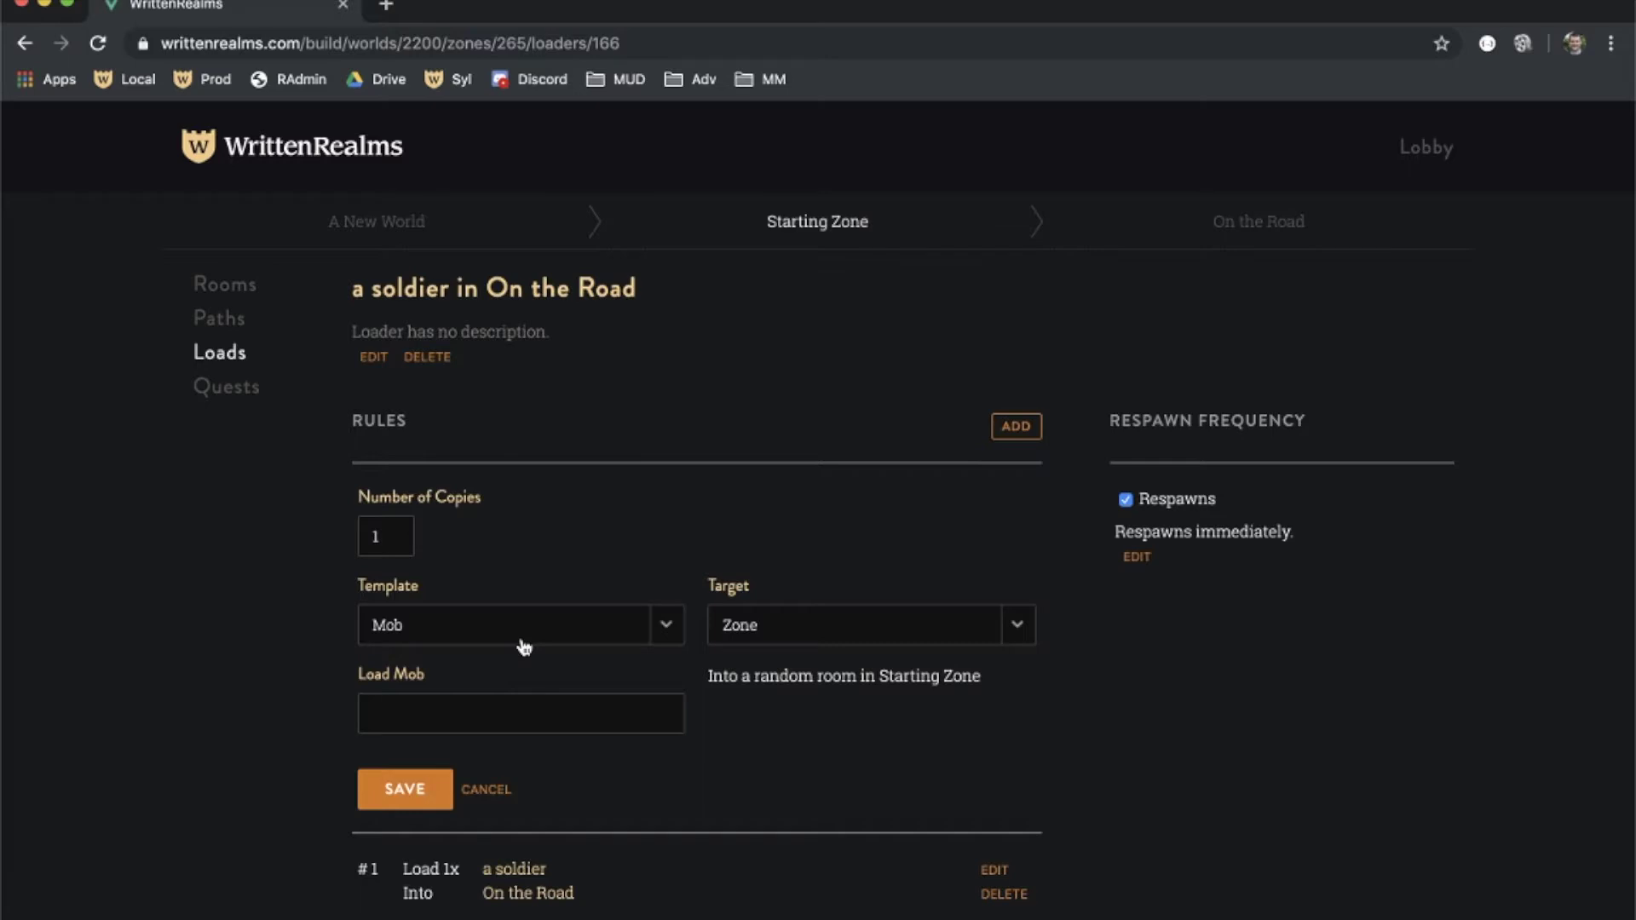
left_click(768, 630)
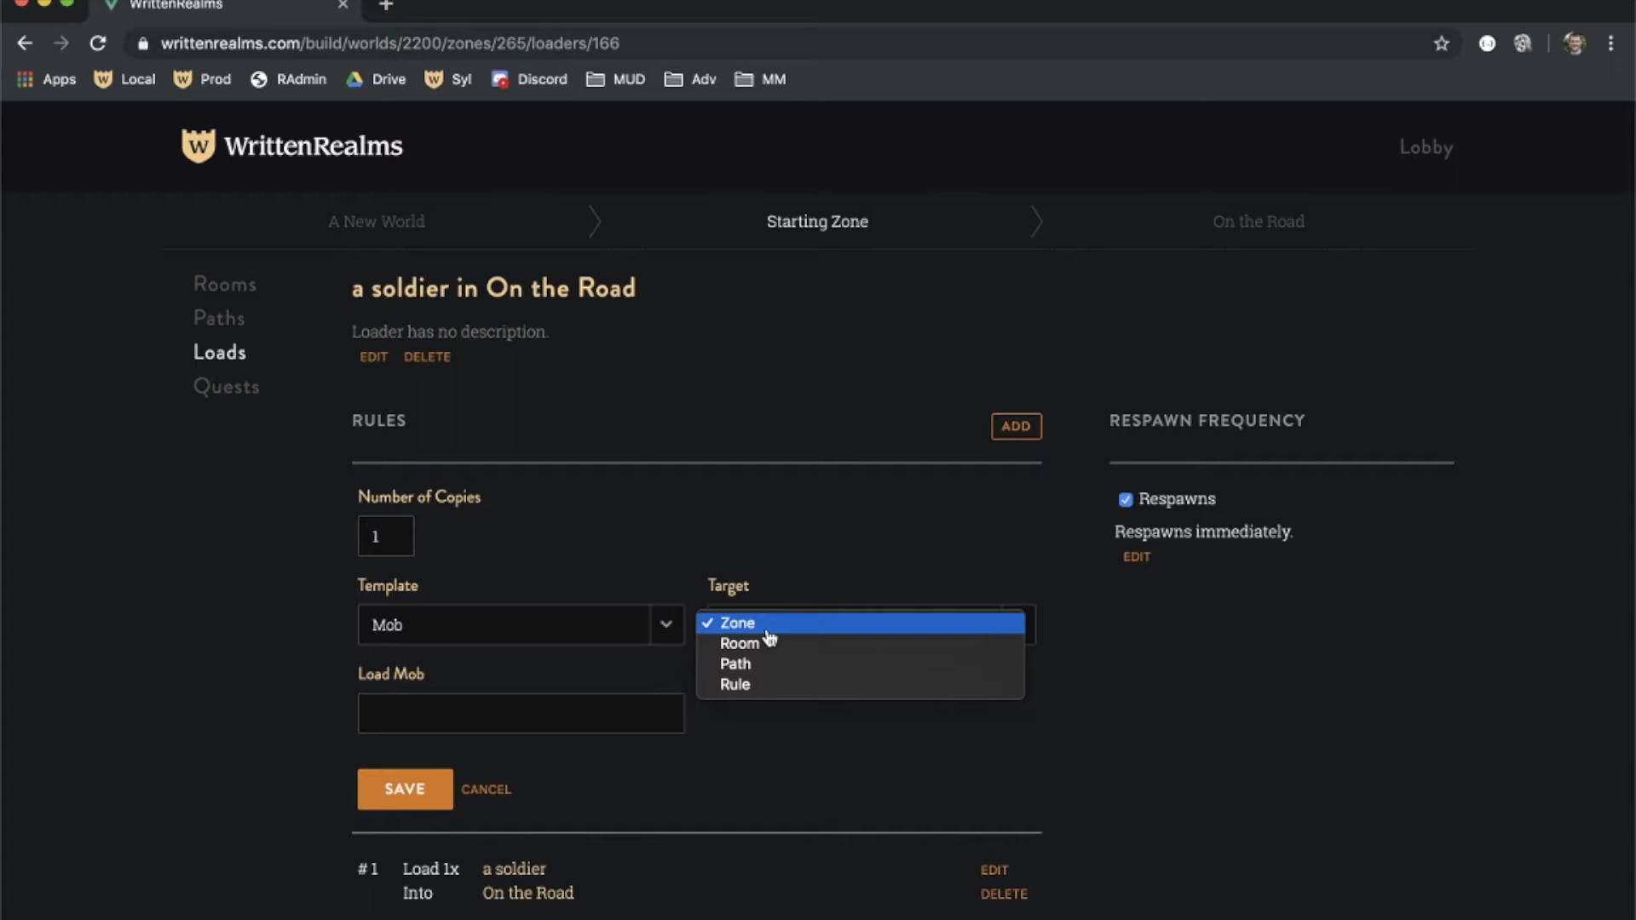
left_click(760, 515)
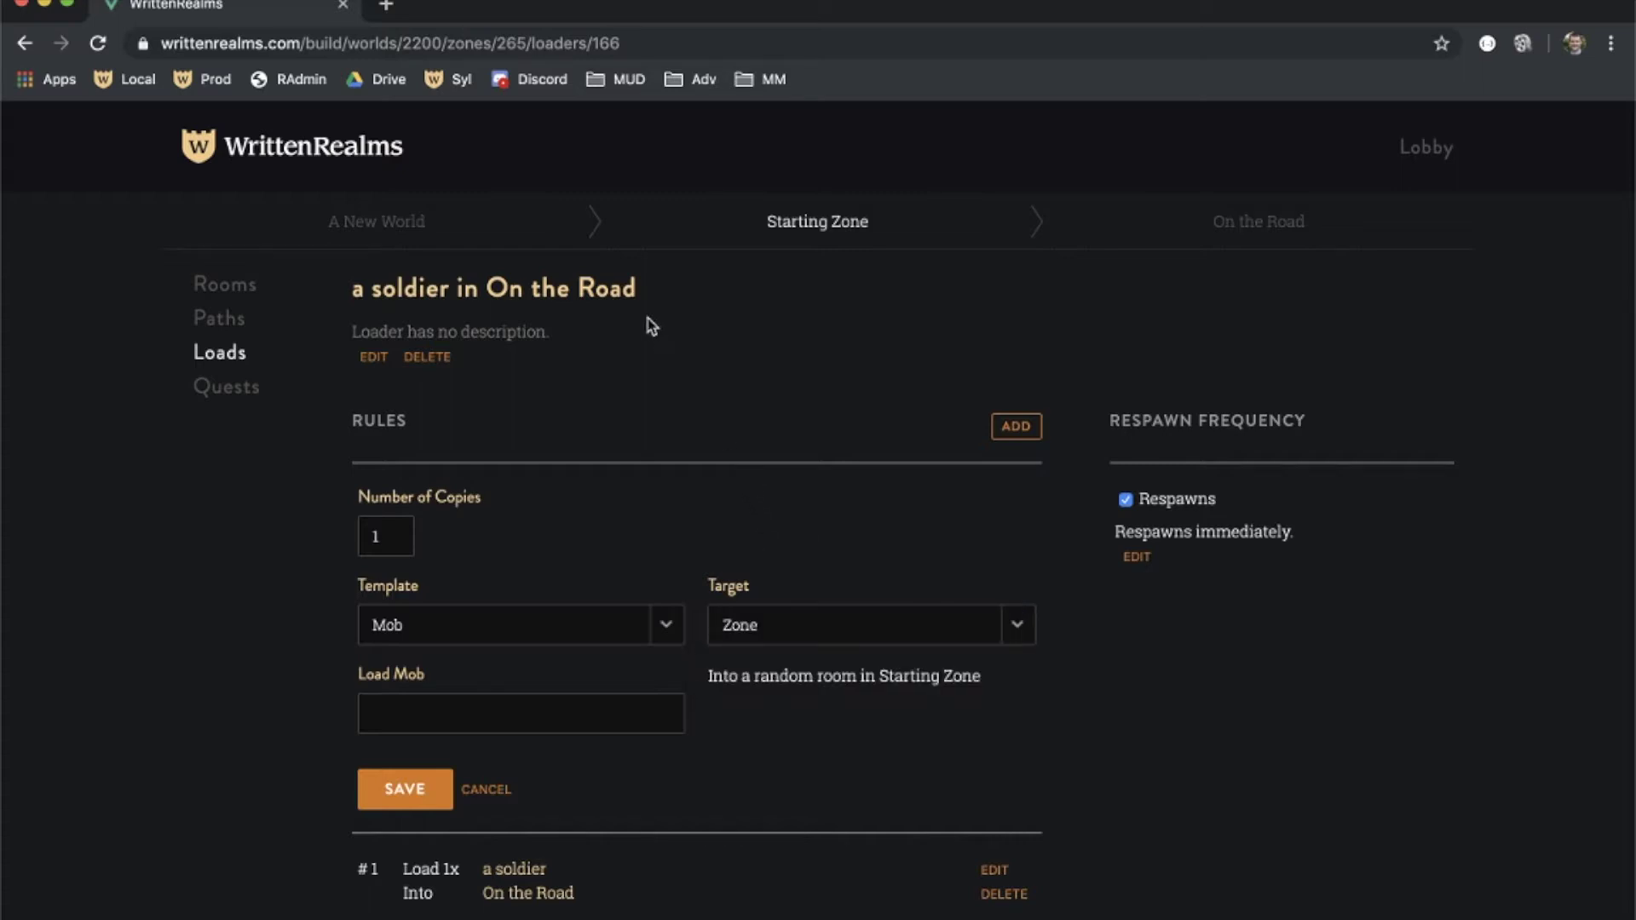
Create an item template named "a sword" in A New World with the item type Equippable
left_click(396, 232)
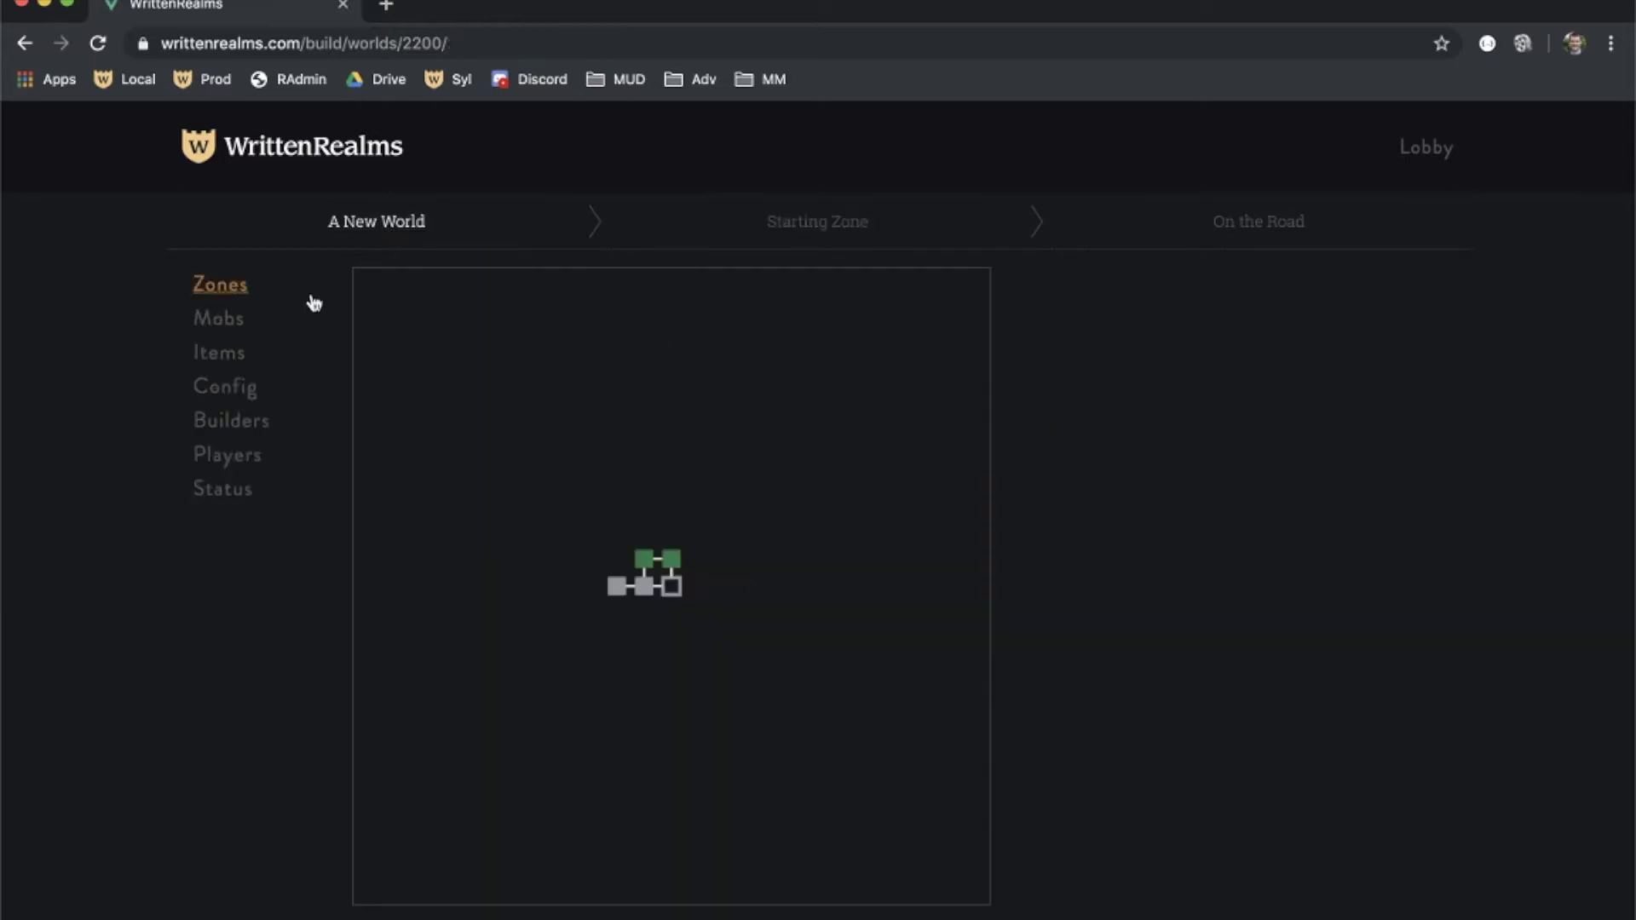
left_click(219, 353)
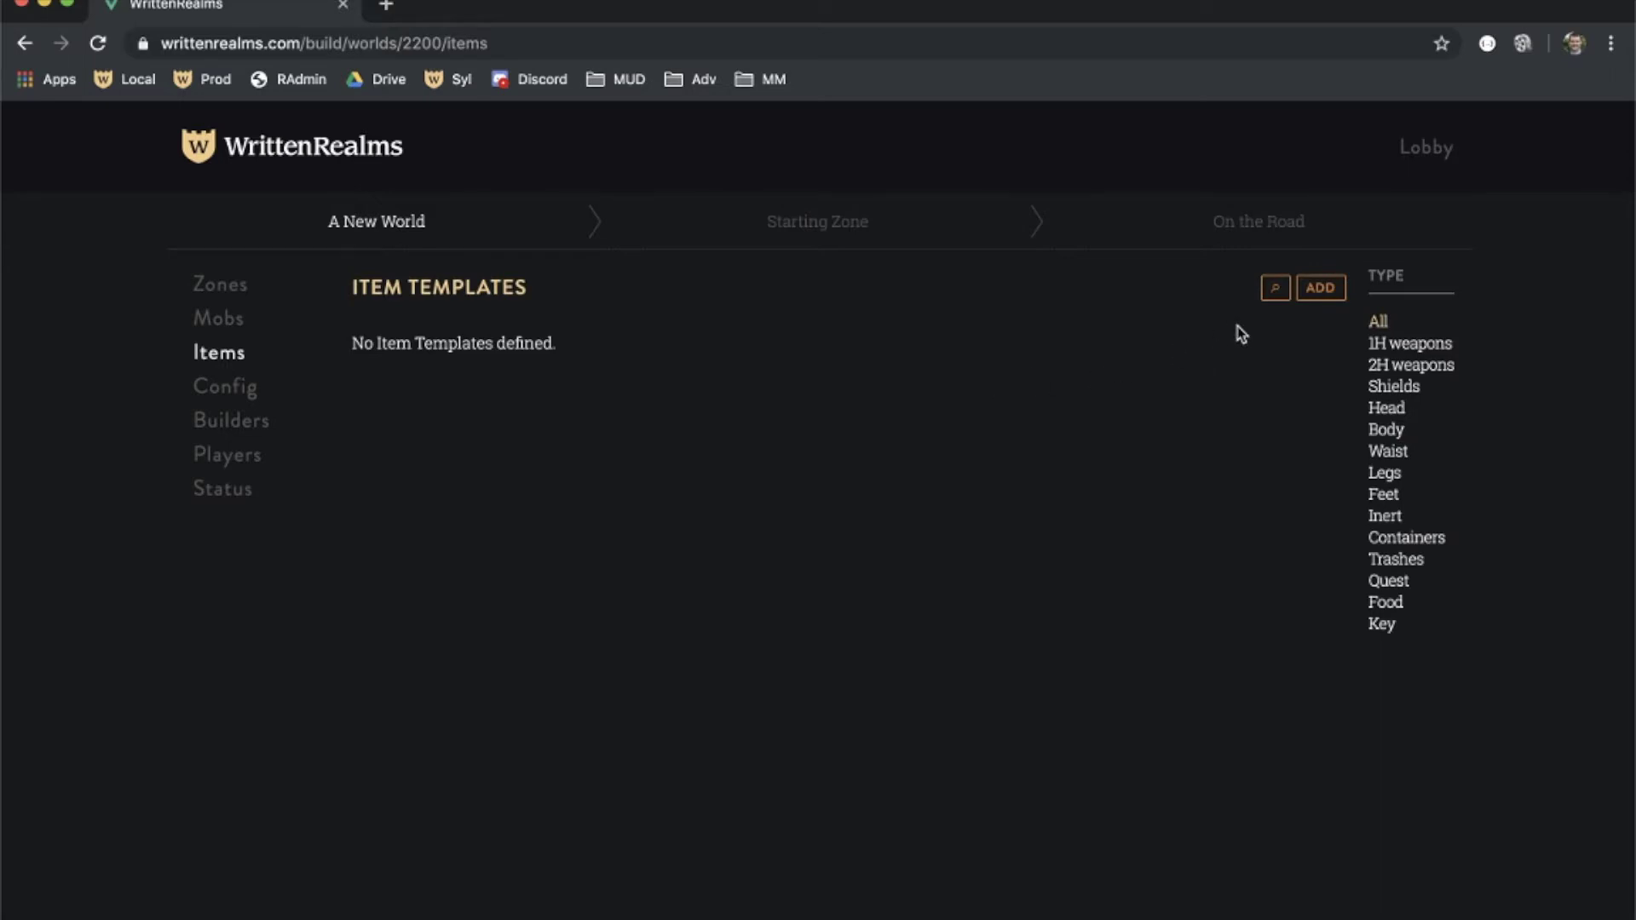
left_click(1334, 293)
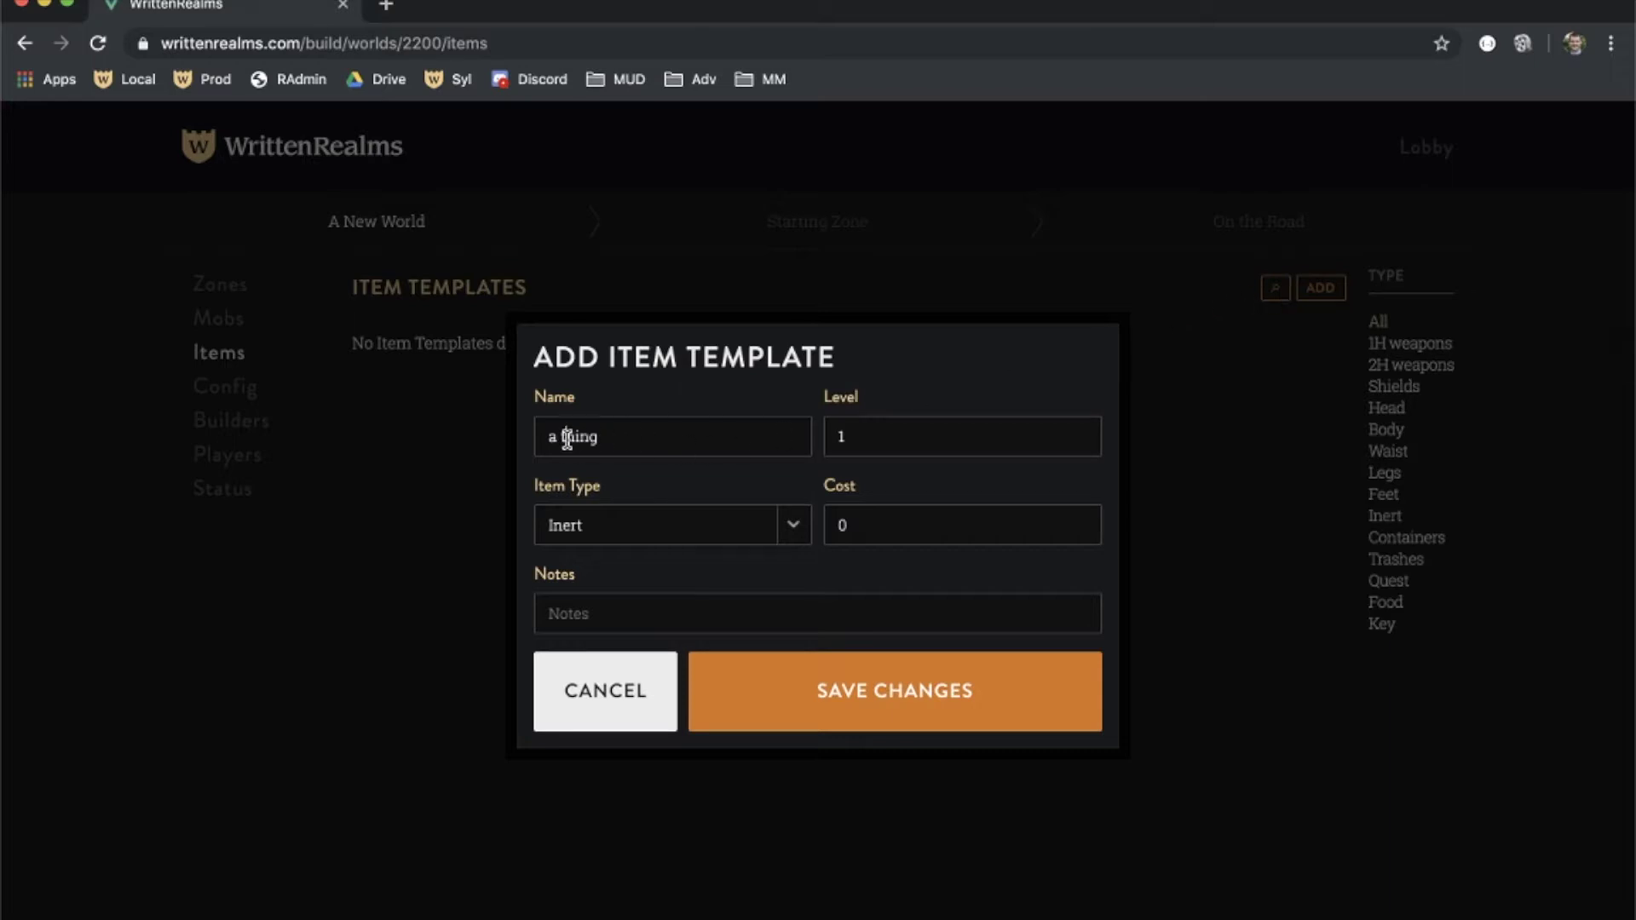
double_click(567, 440)
type("sword")
left_click(601, 531)
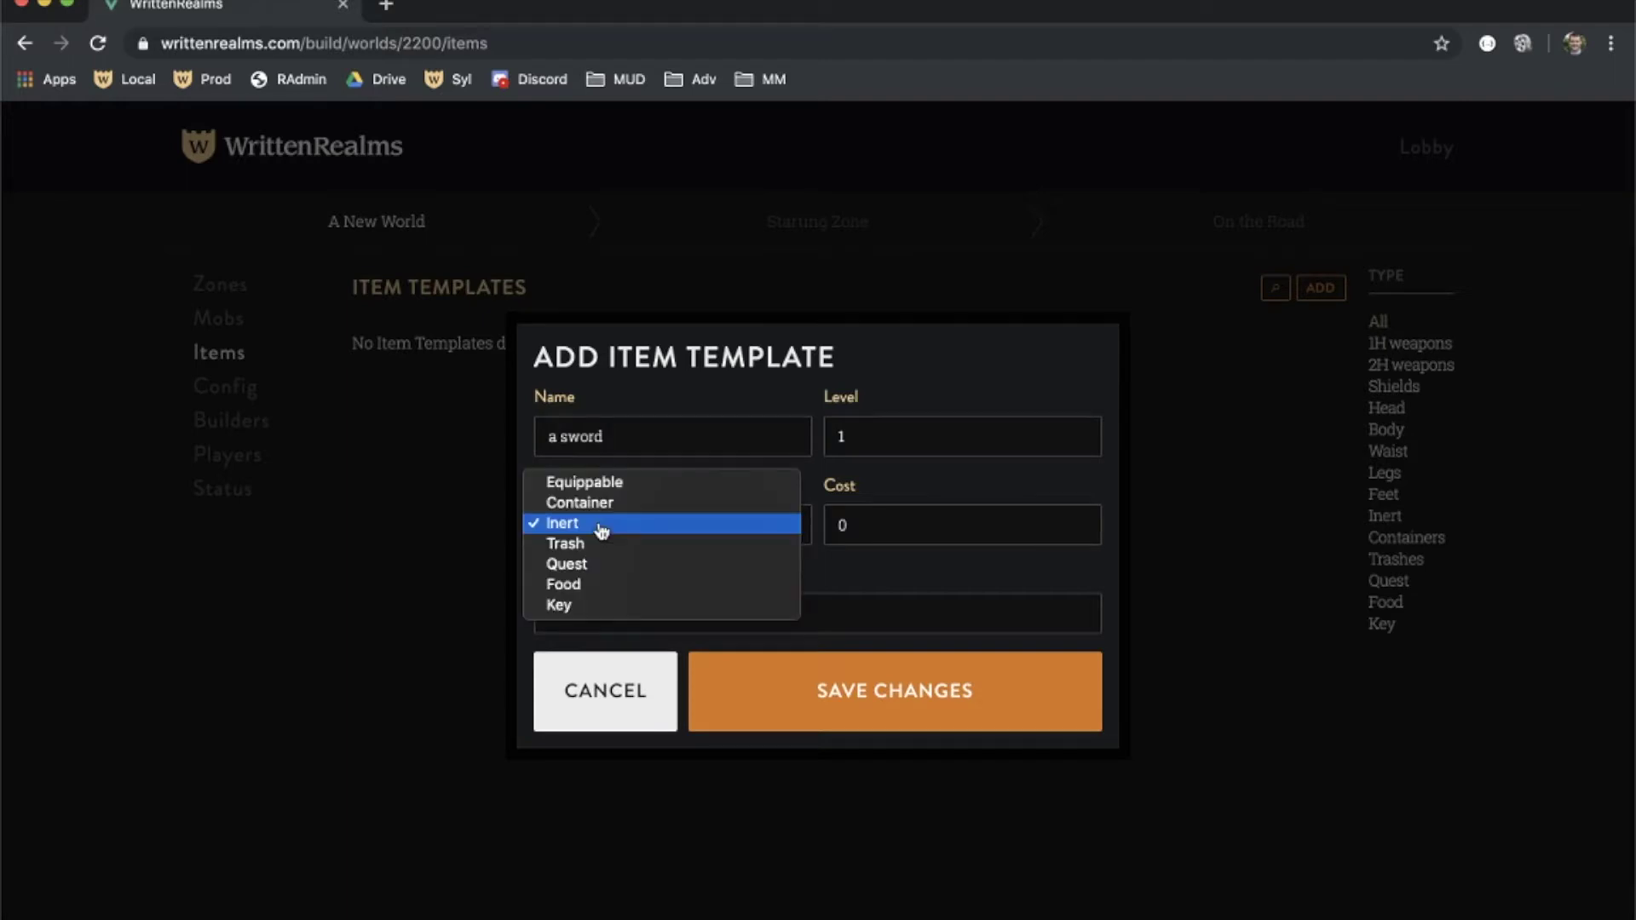
left_click(632, 482)
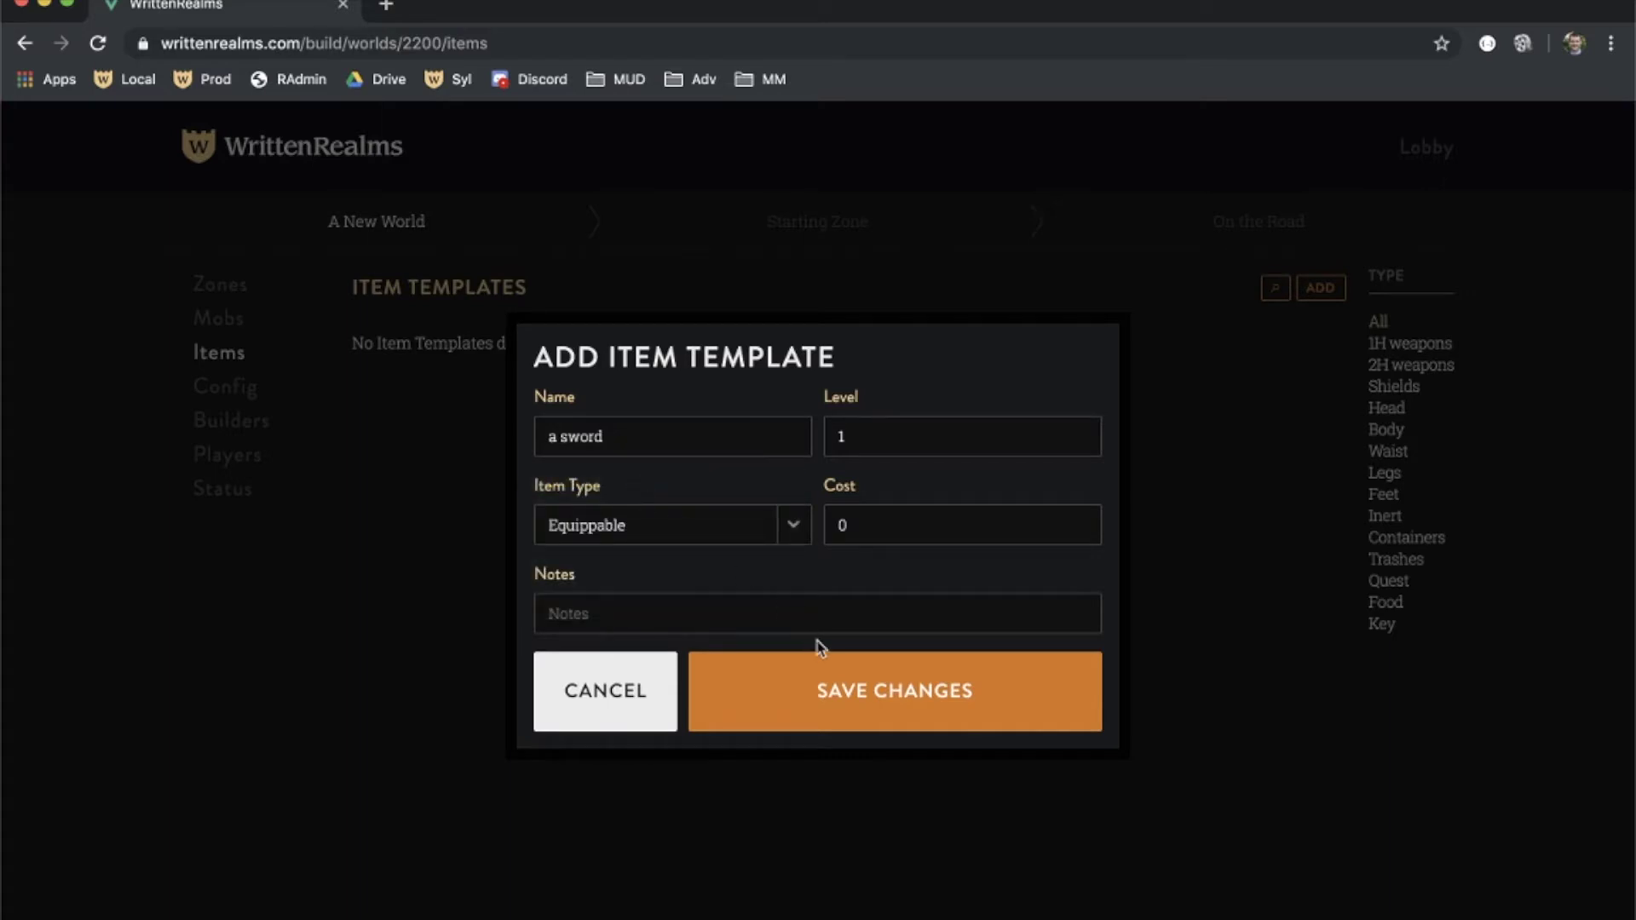
left_click(823, 677)
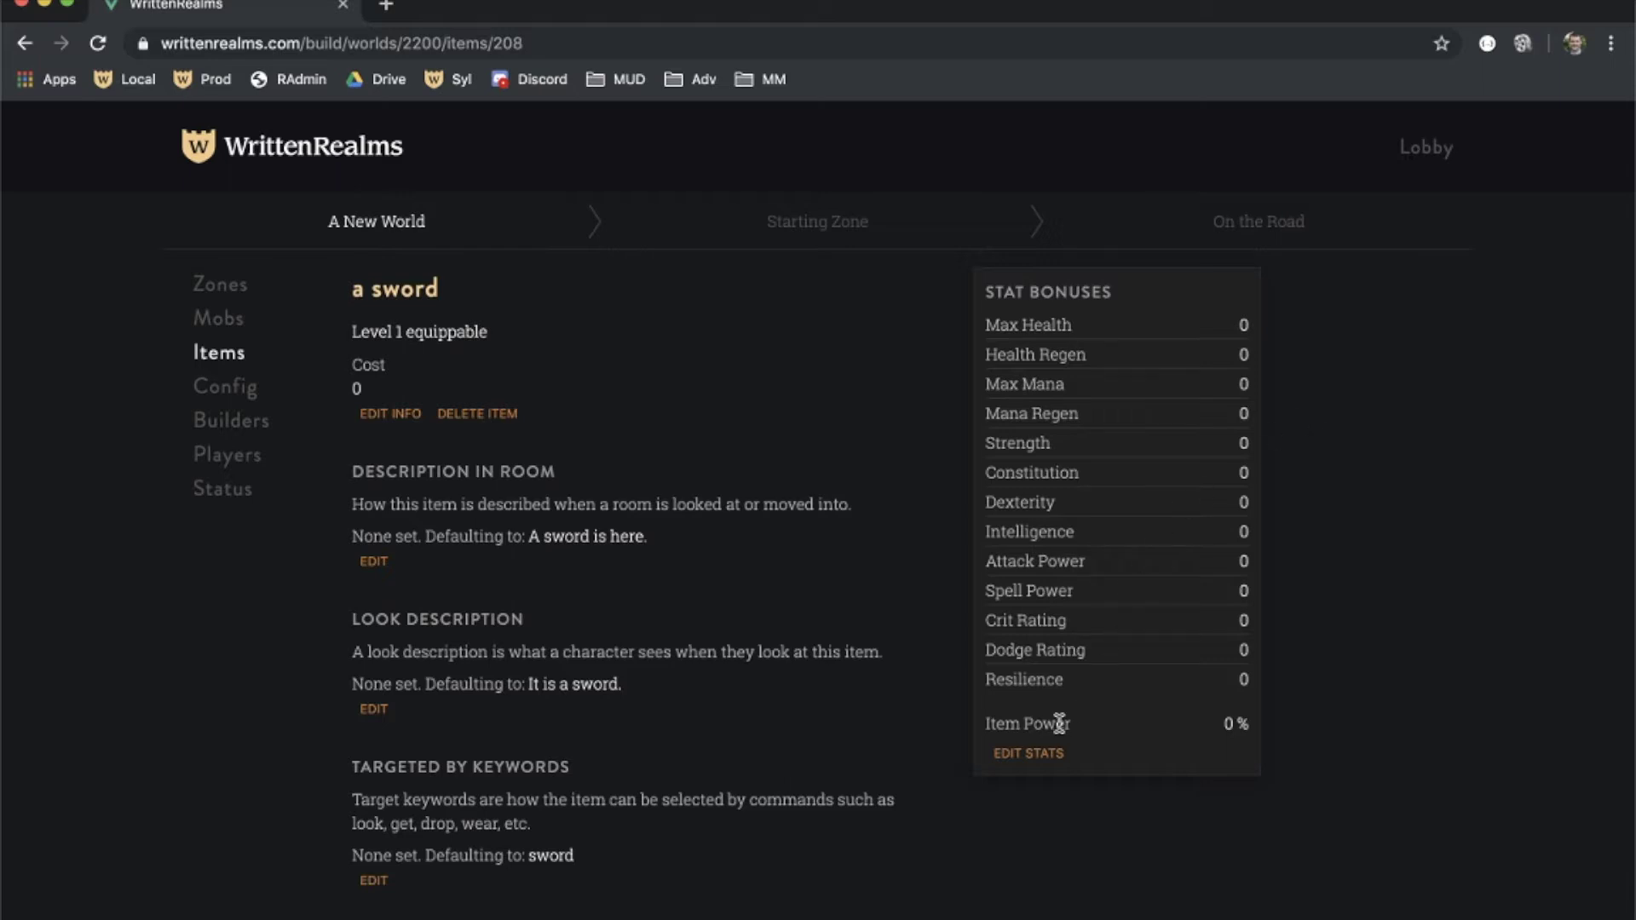
Set the sword's Strength bonus to 10 and save the stats
left_click(1040, 755)
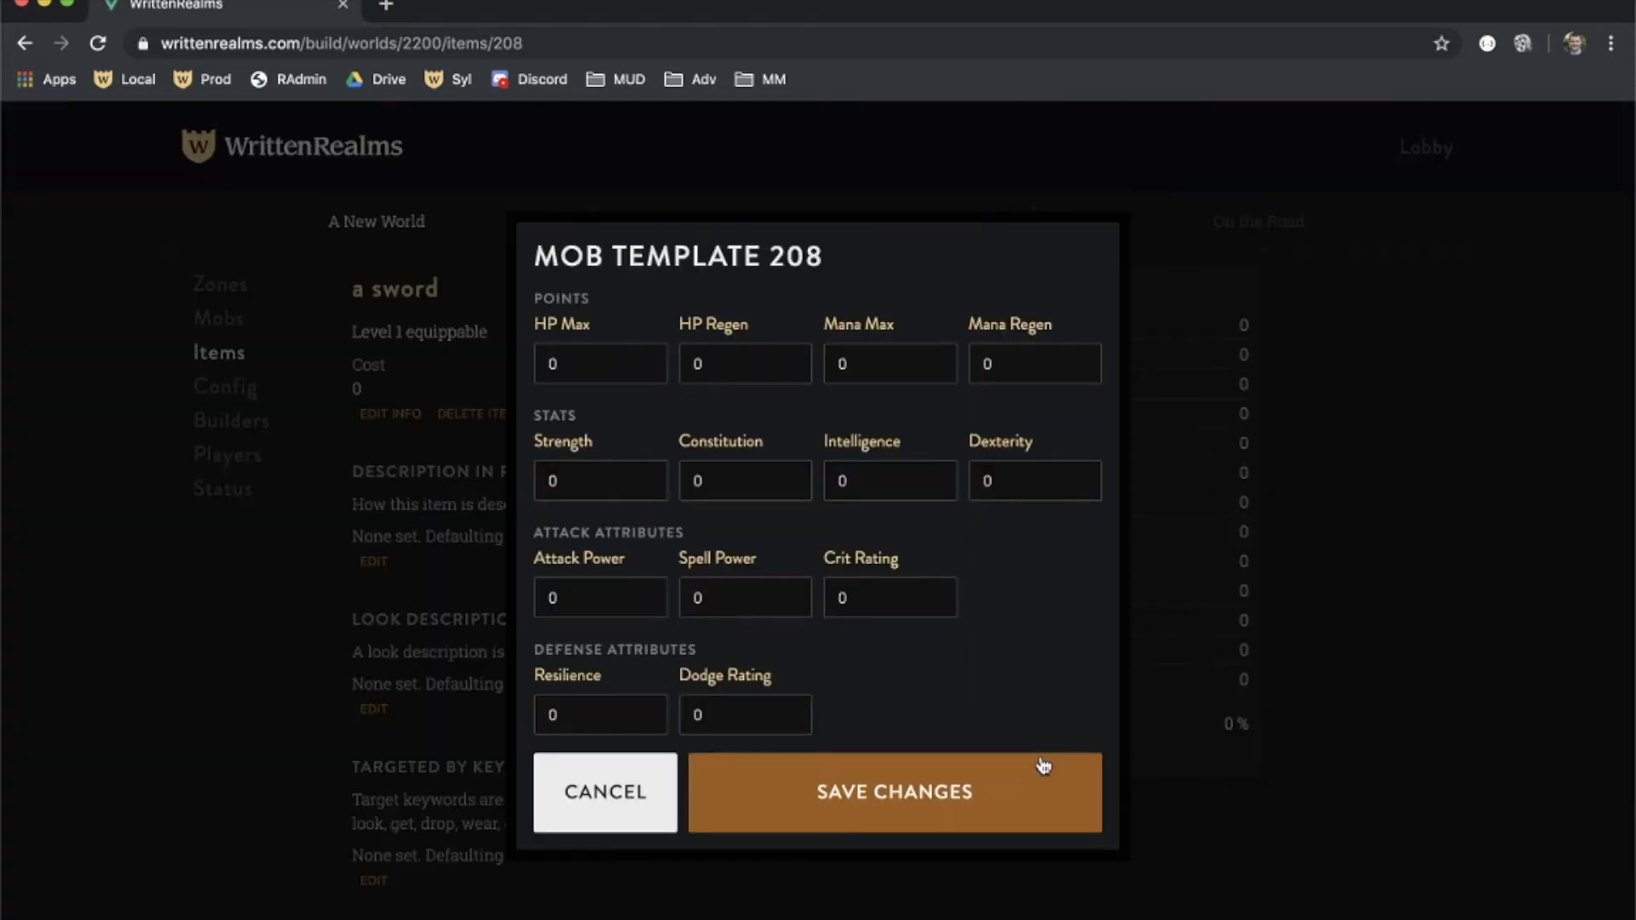
left_click(577, 485)
key("Left")
type("1")
left_click(750, 794)
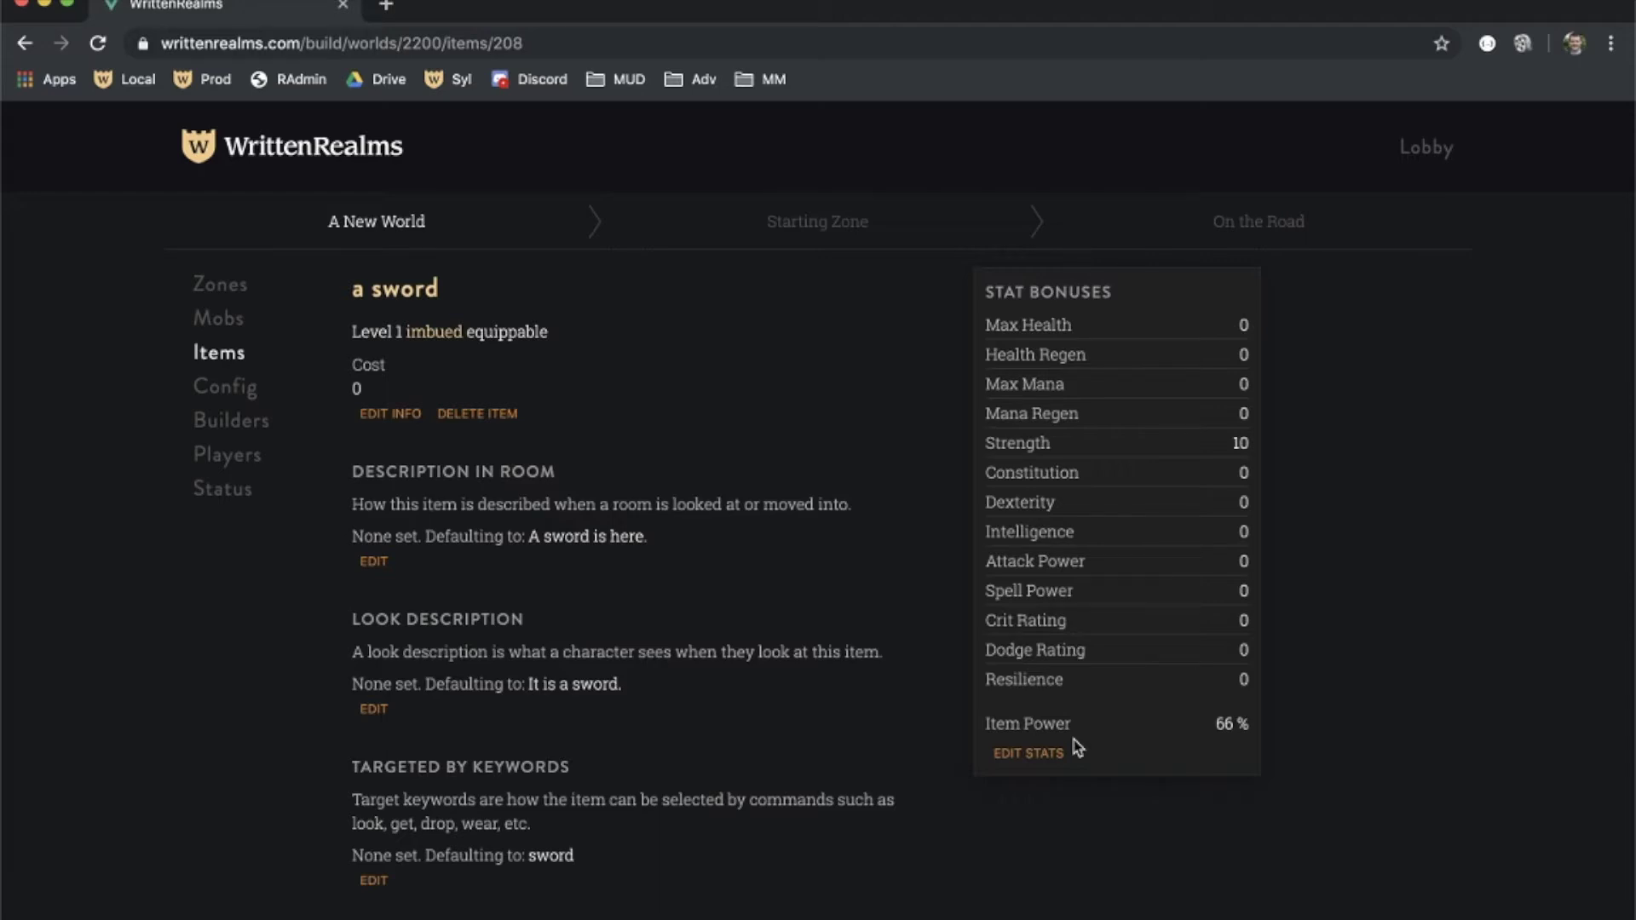
Set the sword's Strength bonus to 20 and save the stats
left_click(1058, 754)
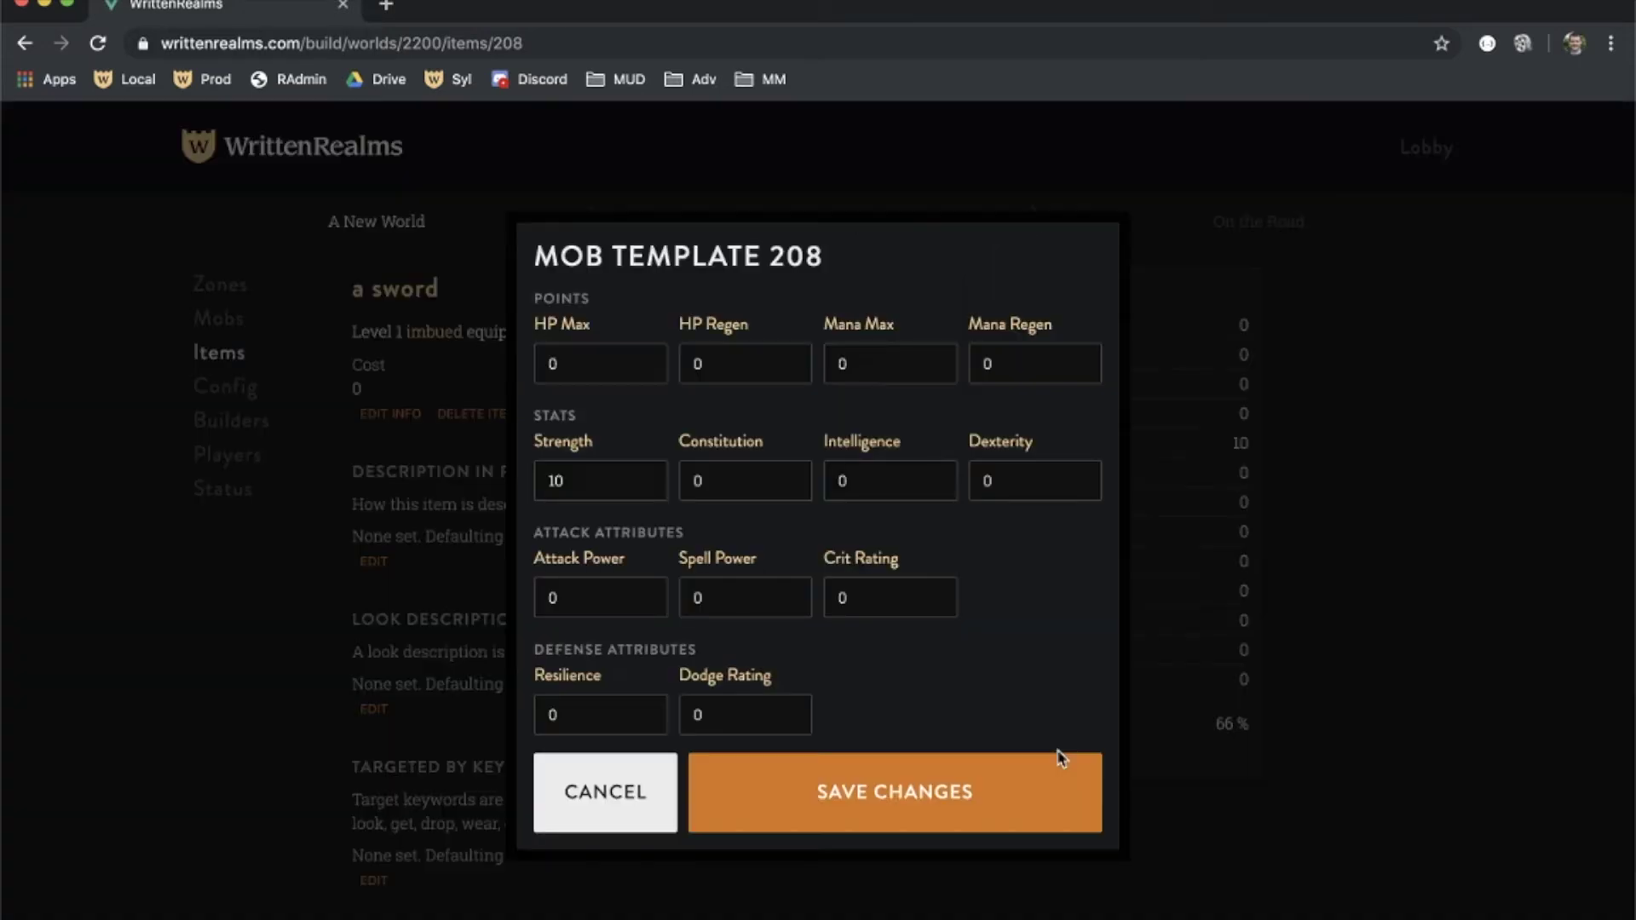
left_click(628, 485)
key("BackSpace")
key("BackSpace")
type("20")
left_click(852, 793)
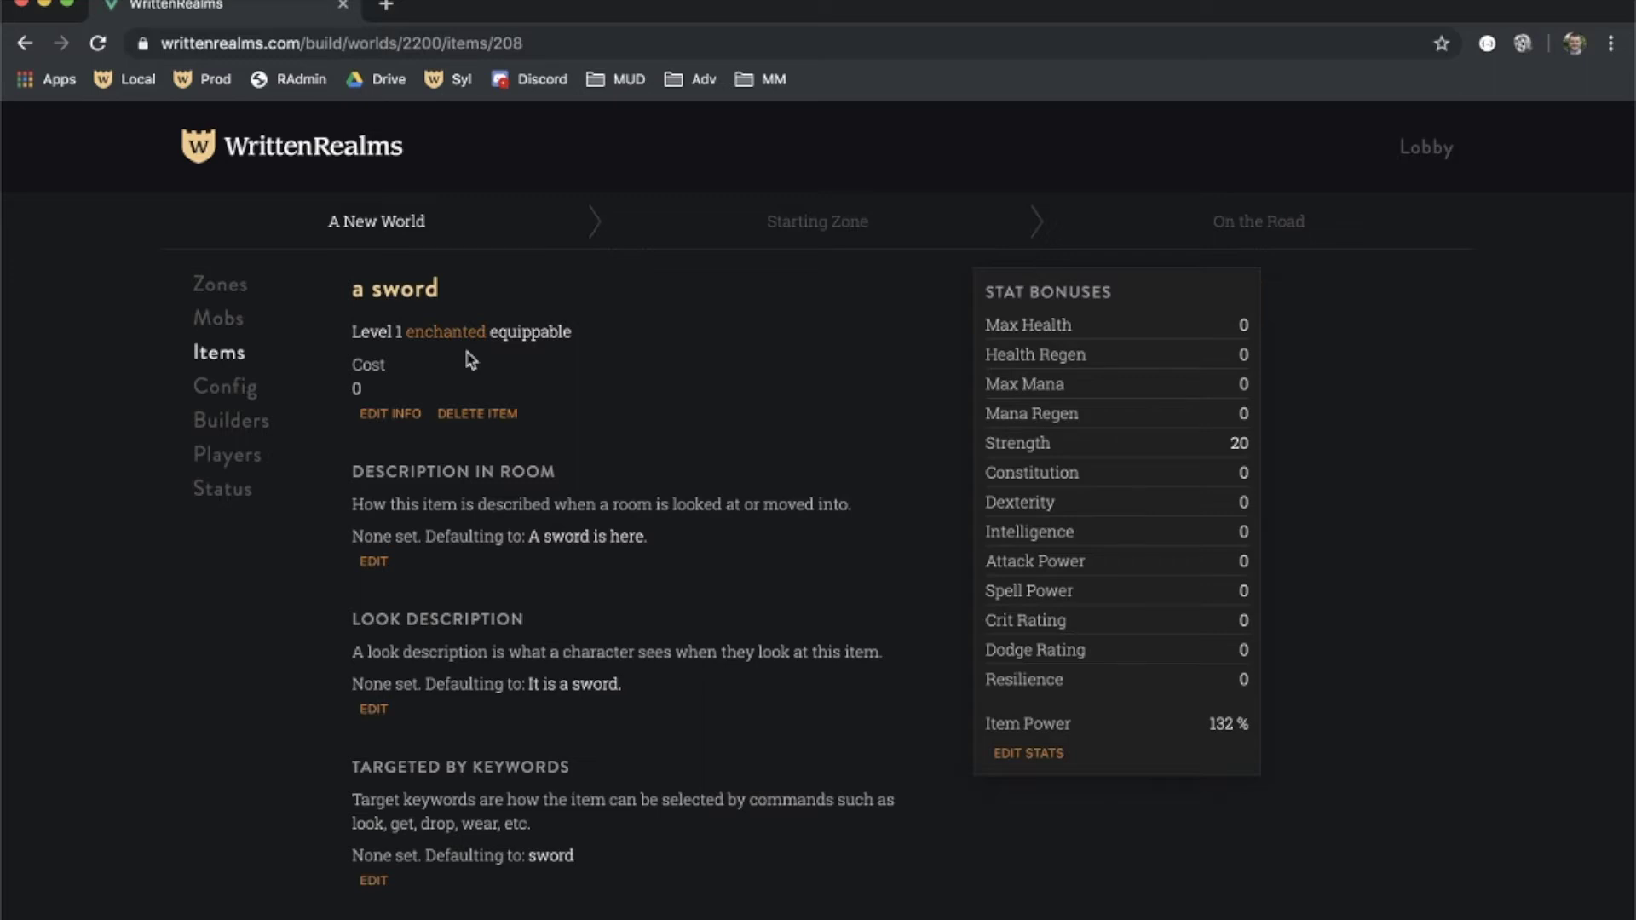
Set the sword's cost to 10 in its item info and save the change
left_click(399, 415)
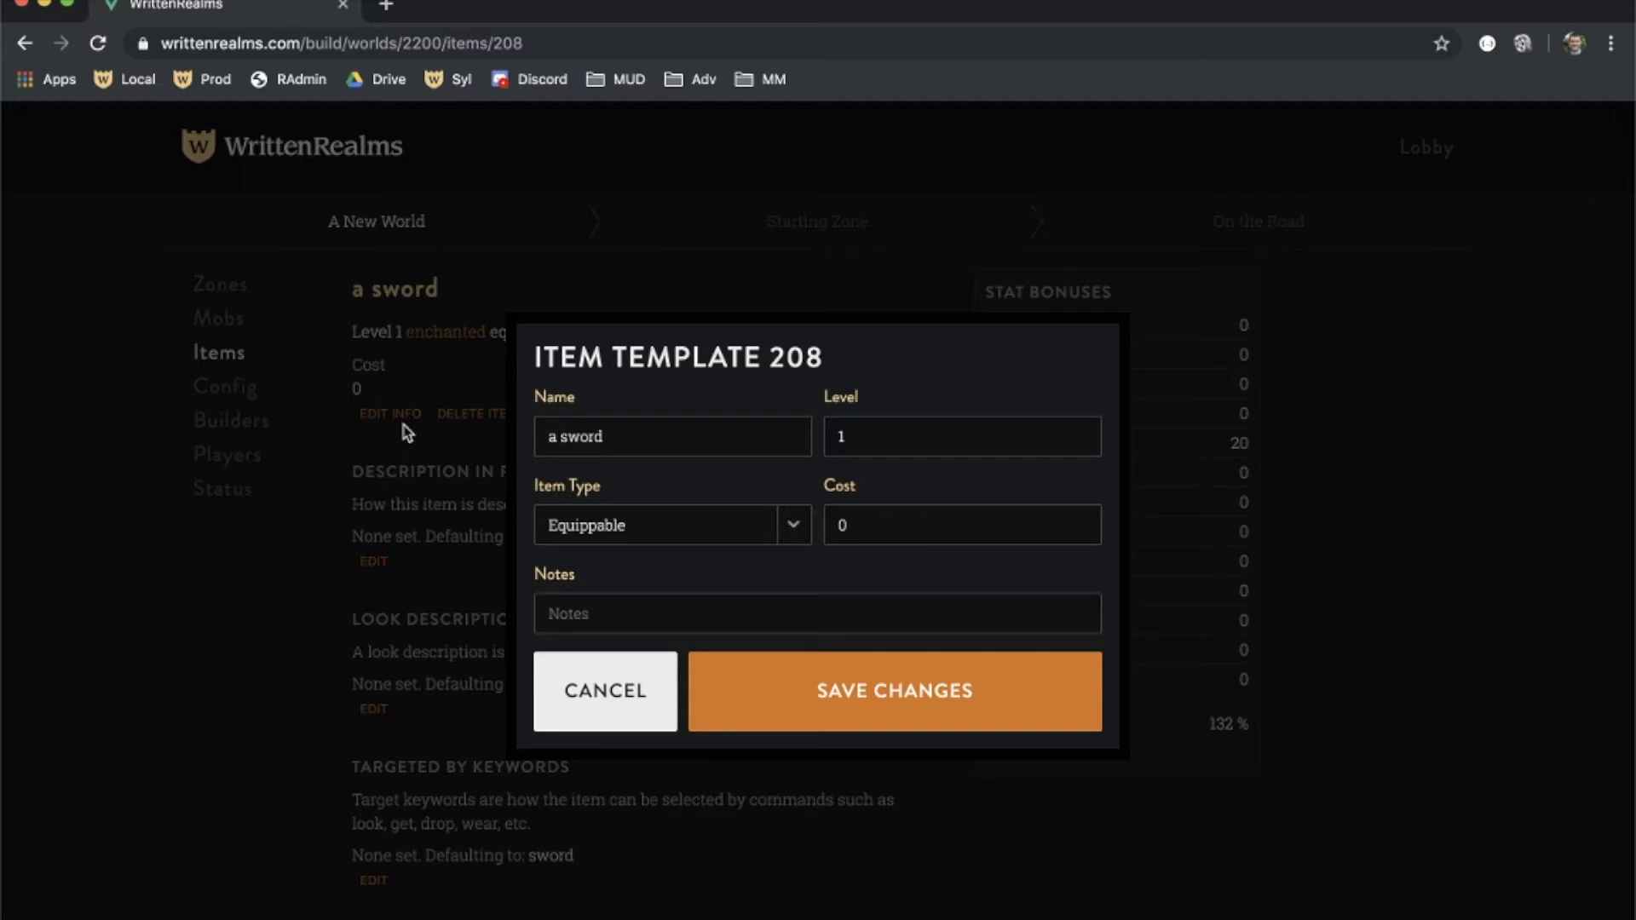
left_click(887, 517)
left_click(839, 524)
type("1")
left_click(973, 688)
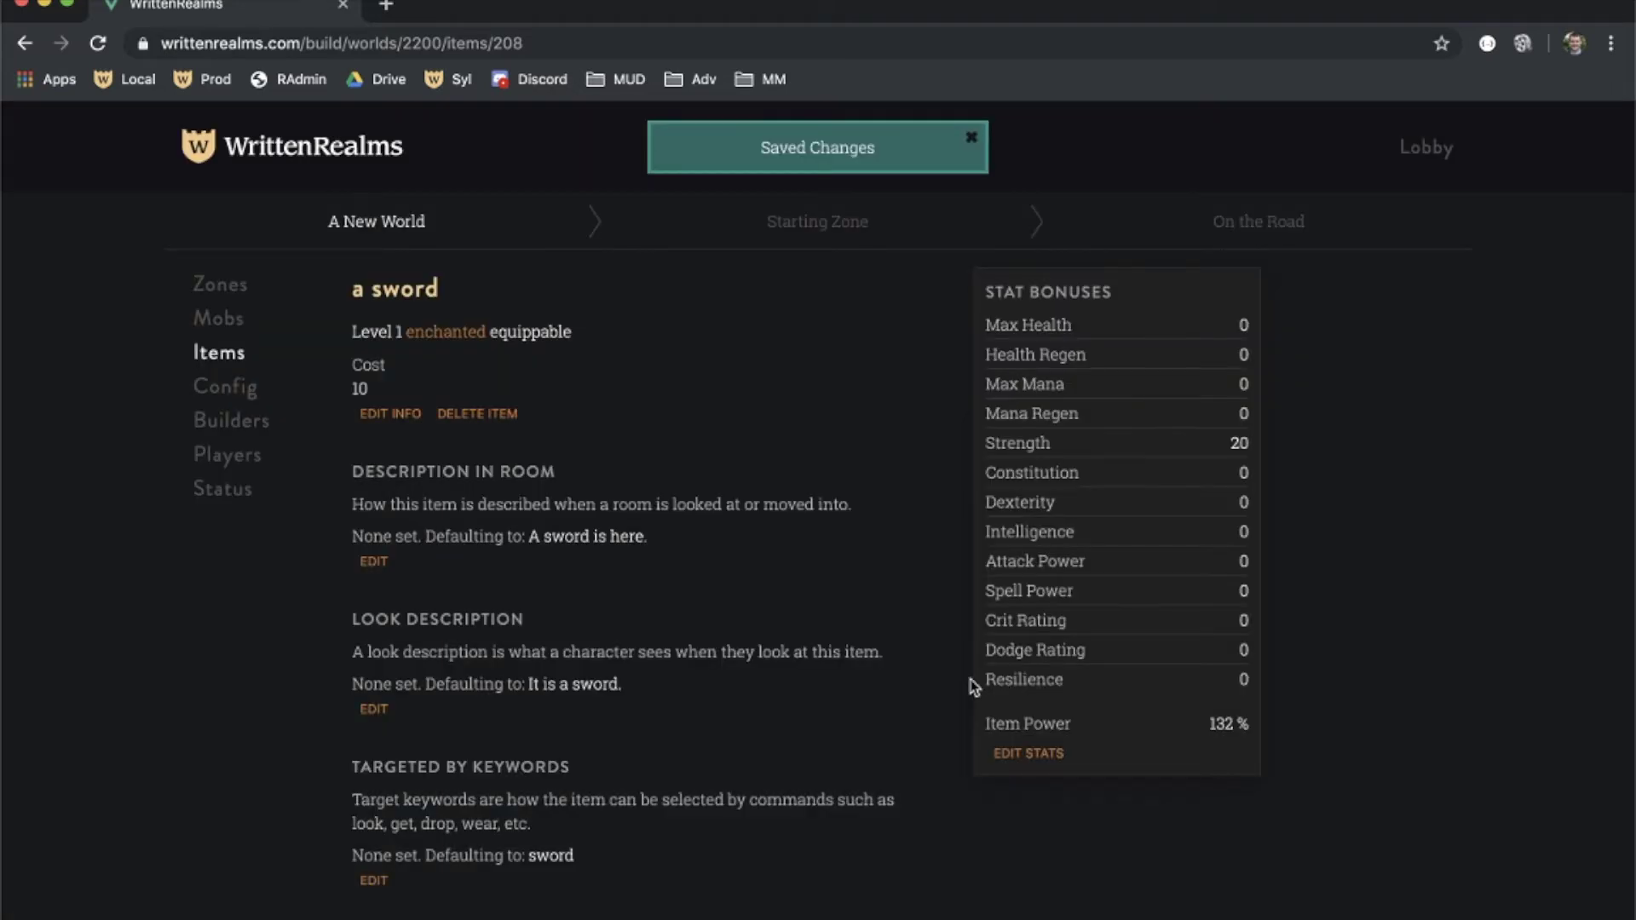
Set the sword's hit messages to "slash" for first person and "slashes" for third person
scroll(823, 716, "down", 3)
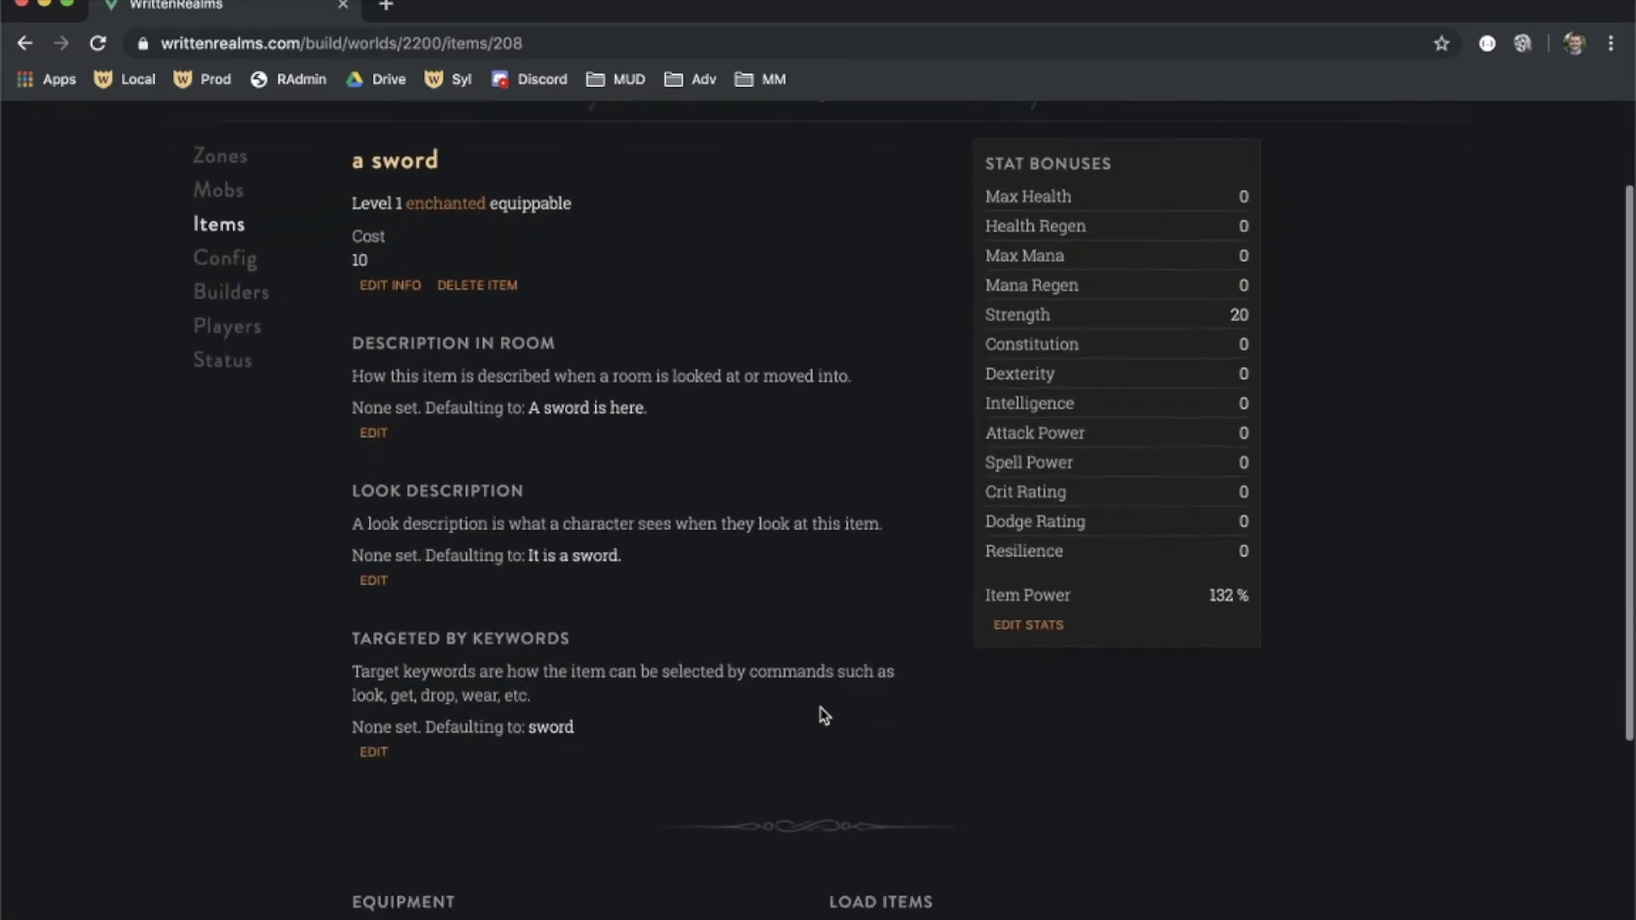
scroll(823, 716, "down", 4)
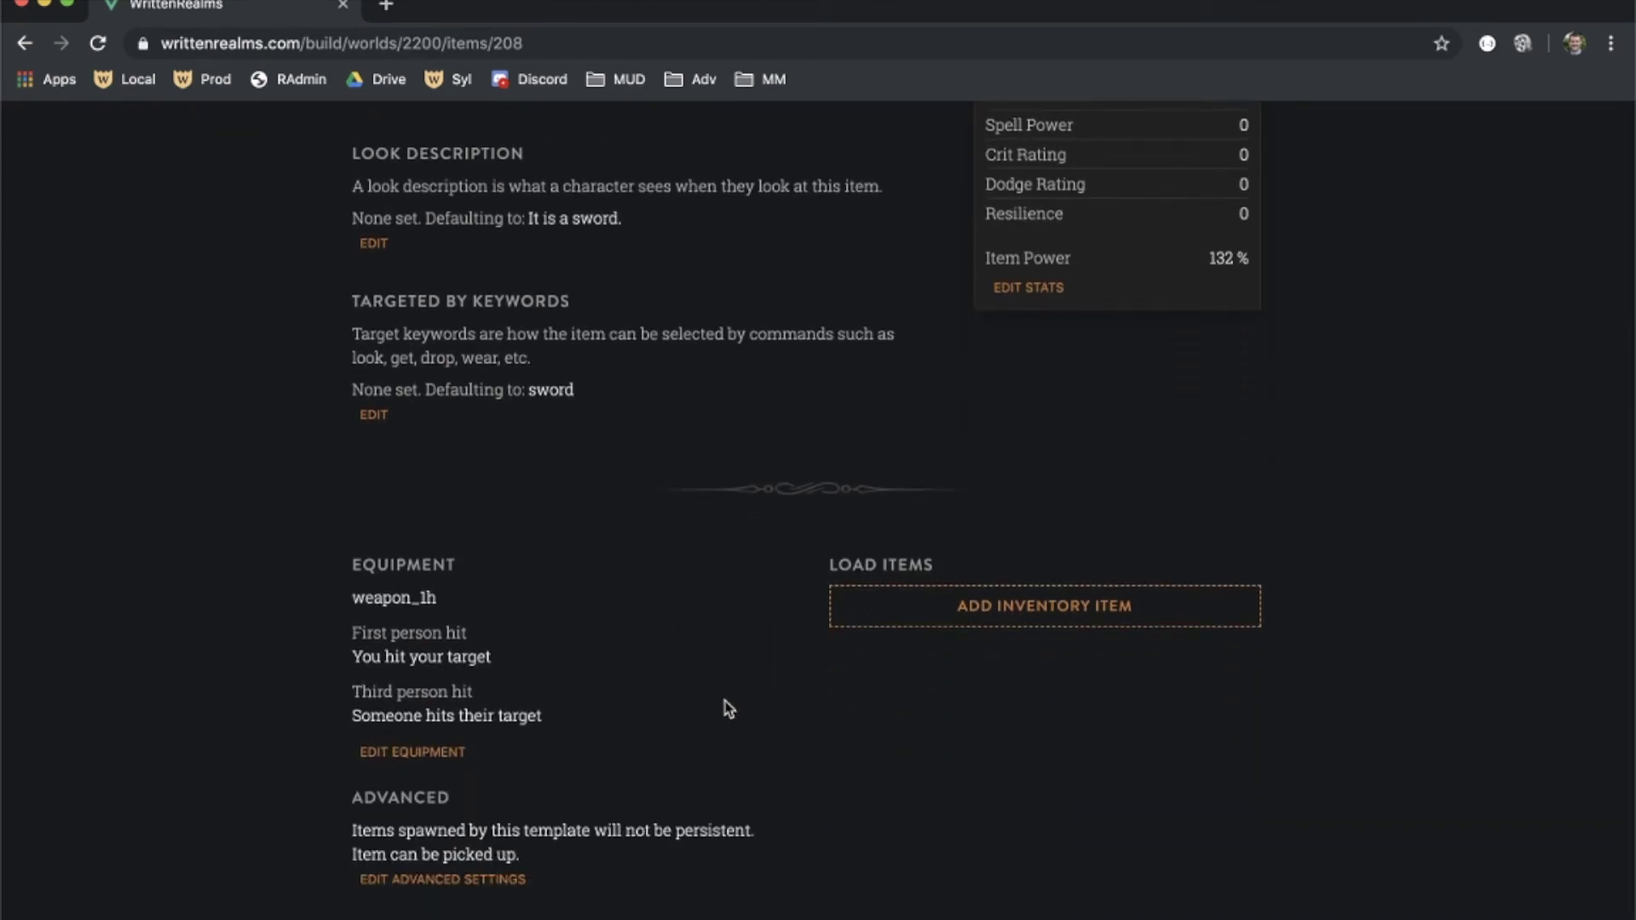
left_click(443, 753)
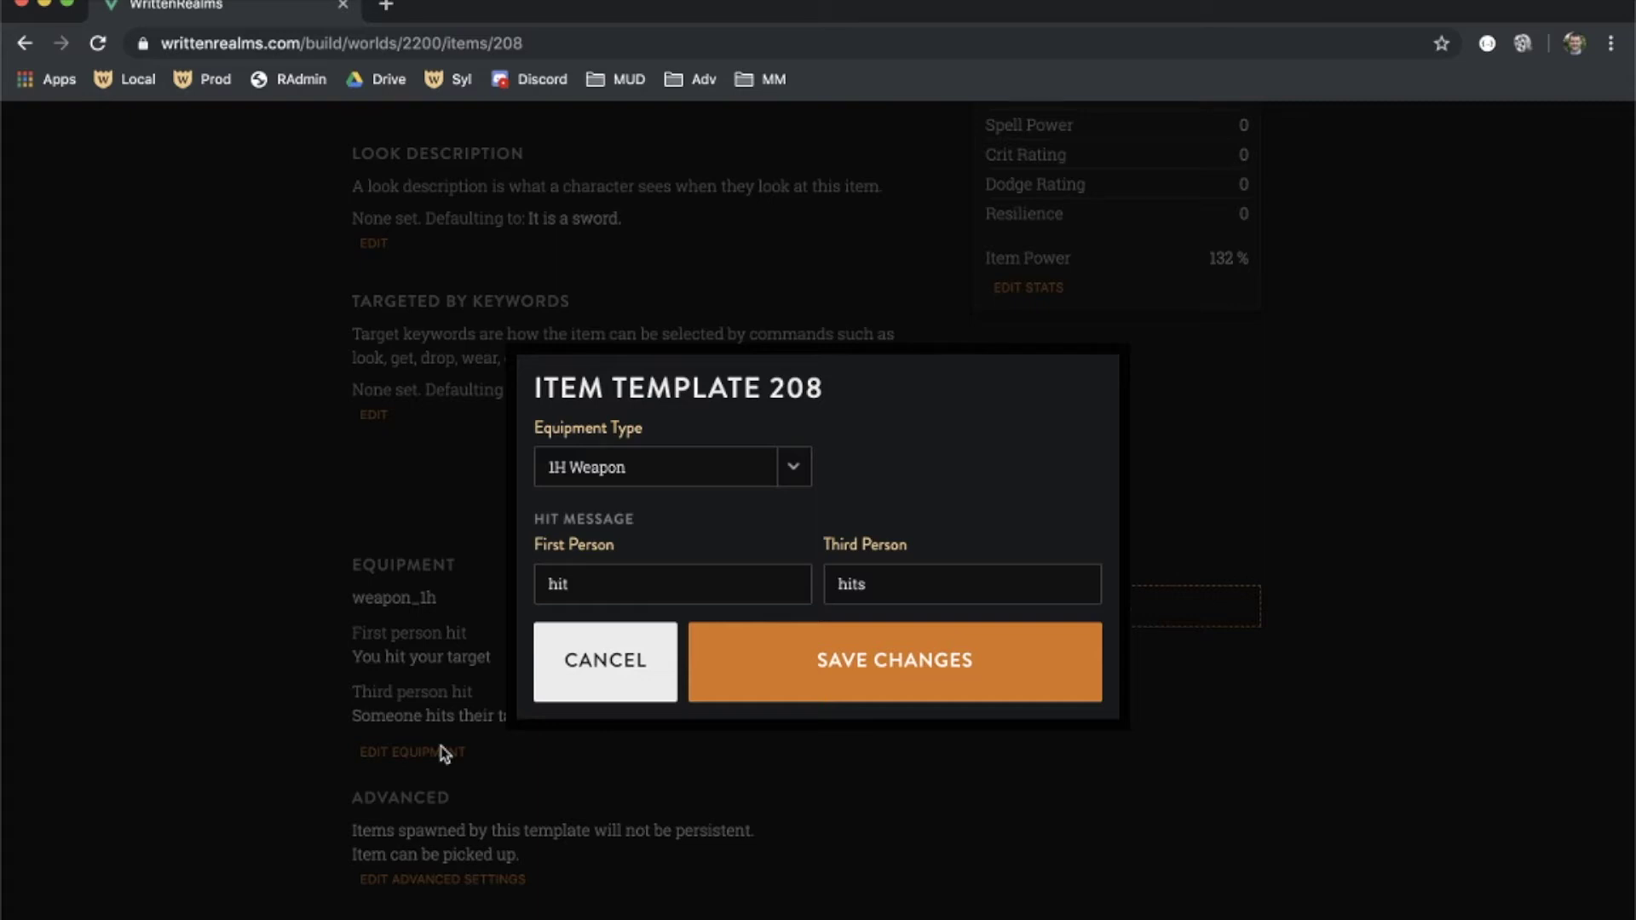
double_click(558, 579)
type("slash")
double_click(852, 584)
type("slashes")
left_click(943, 659)
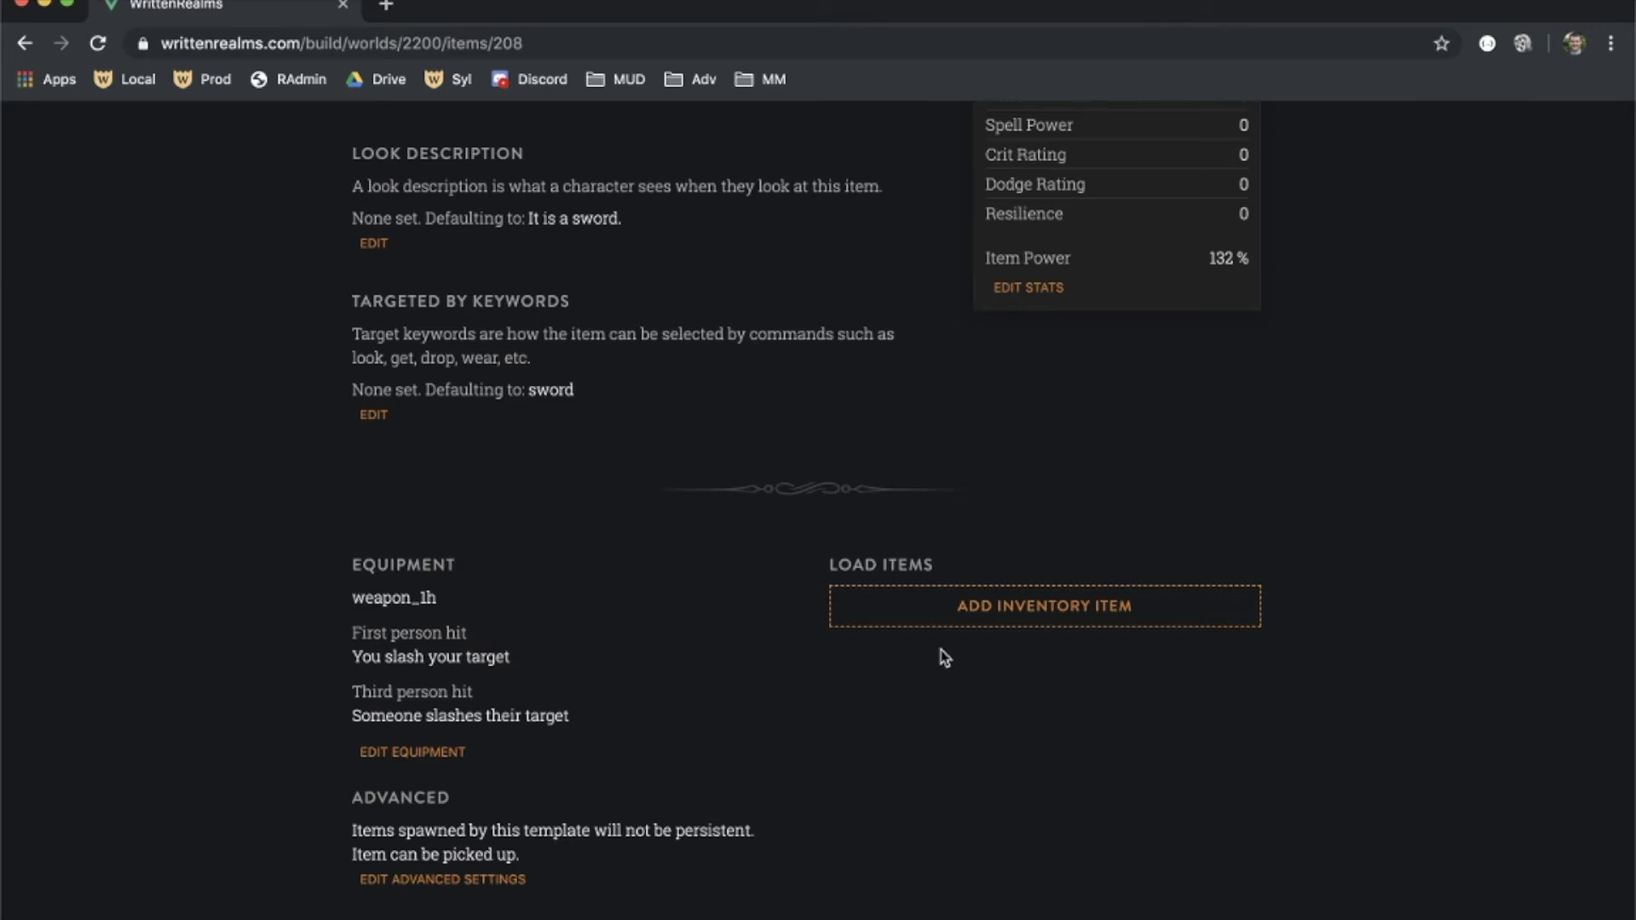
Open the loader "a soldier in On the Road" from the Starting Zone's loads
scroll(943, 658, "up", 5)
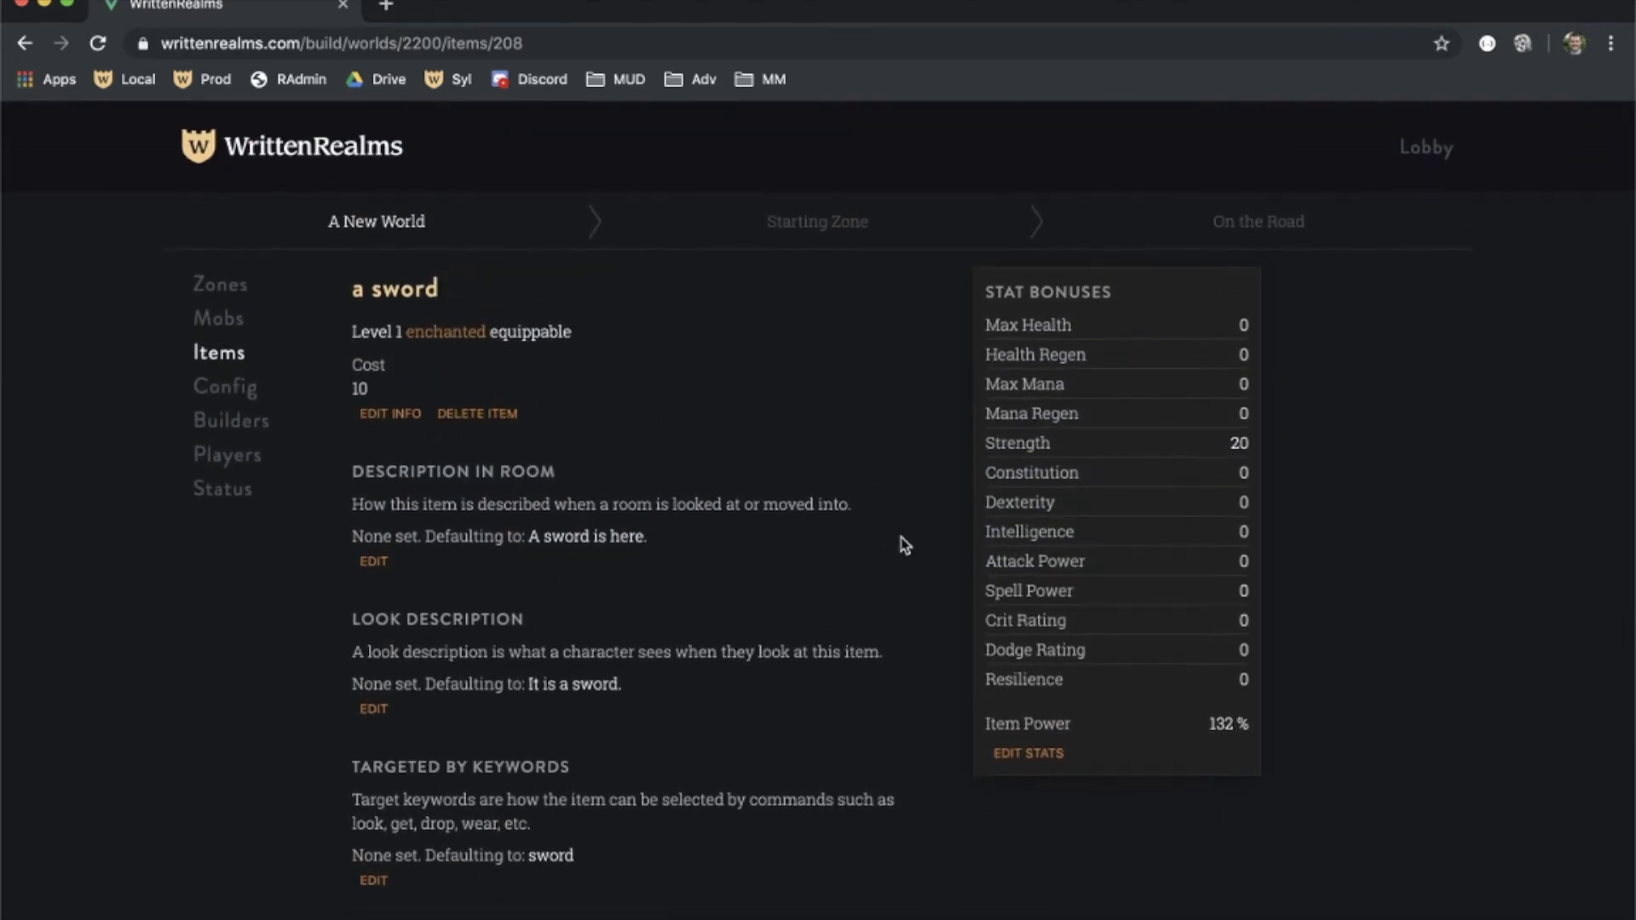
left_click(841, 231)
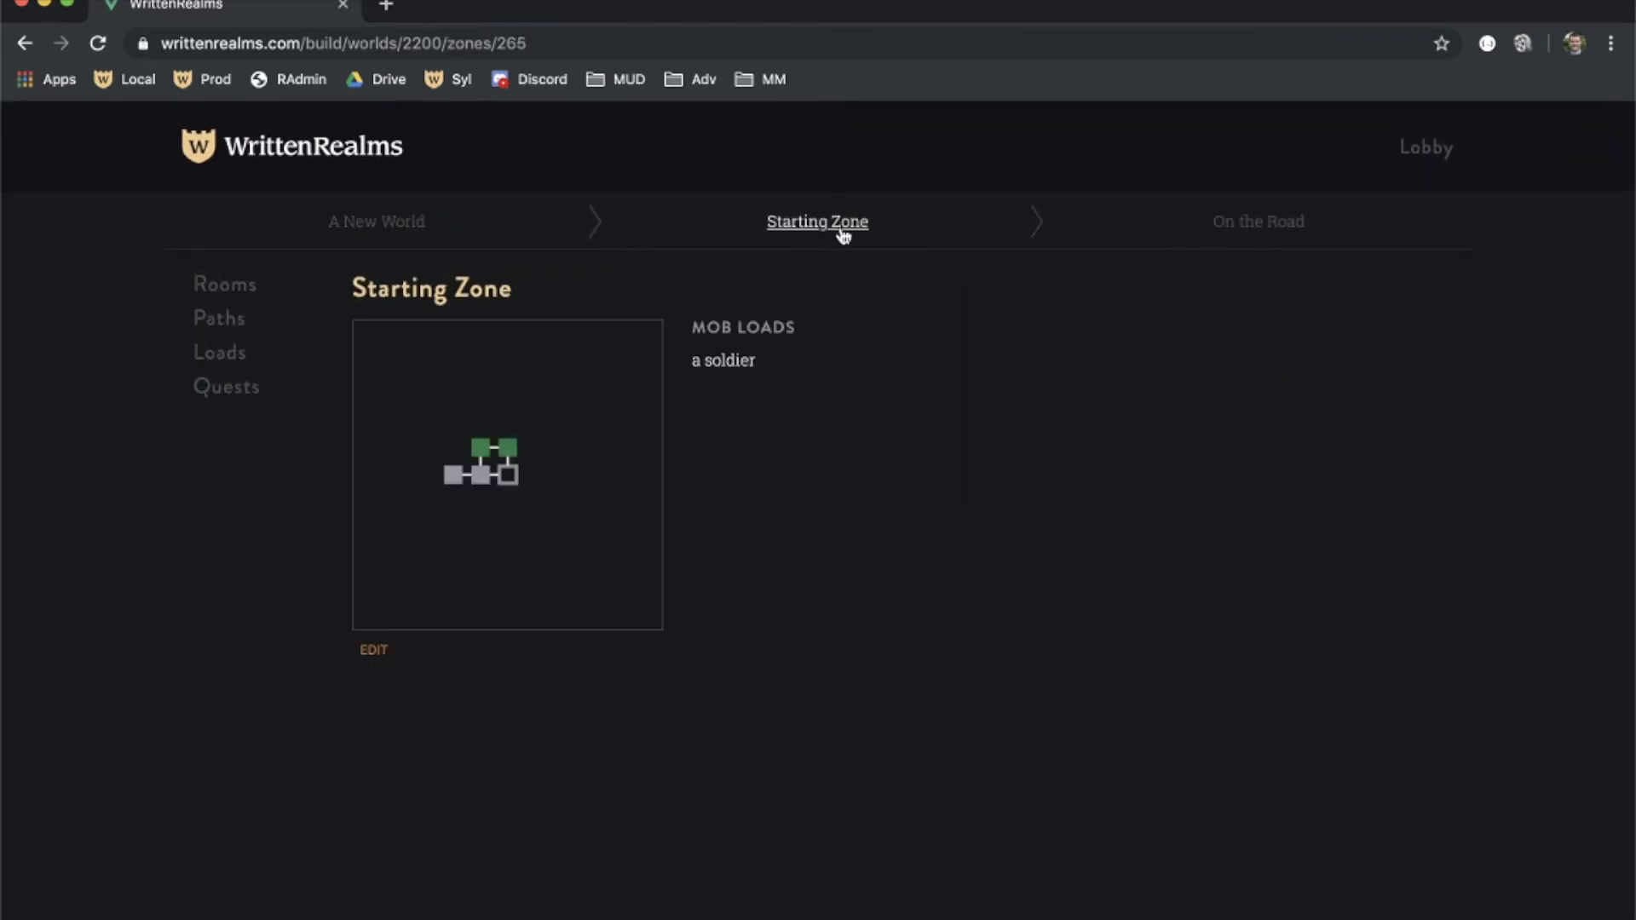
left_click(250, 365)
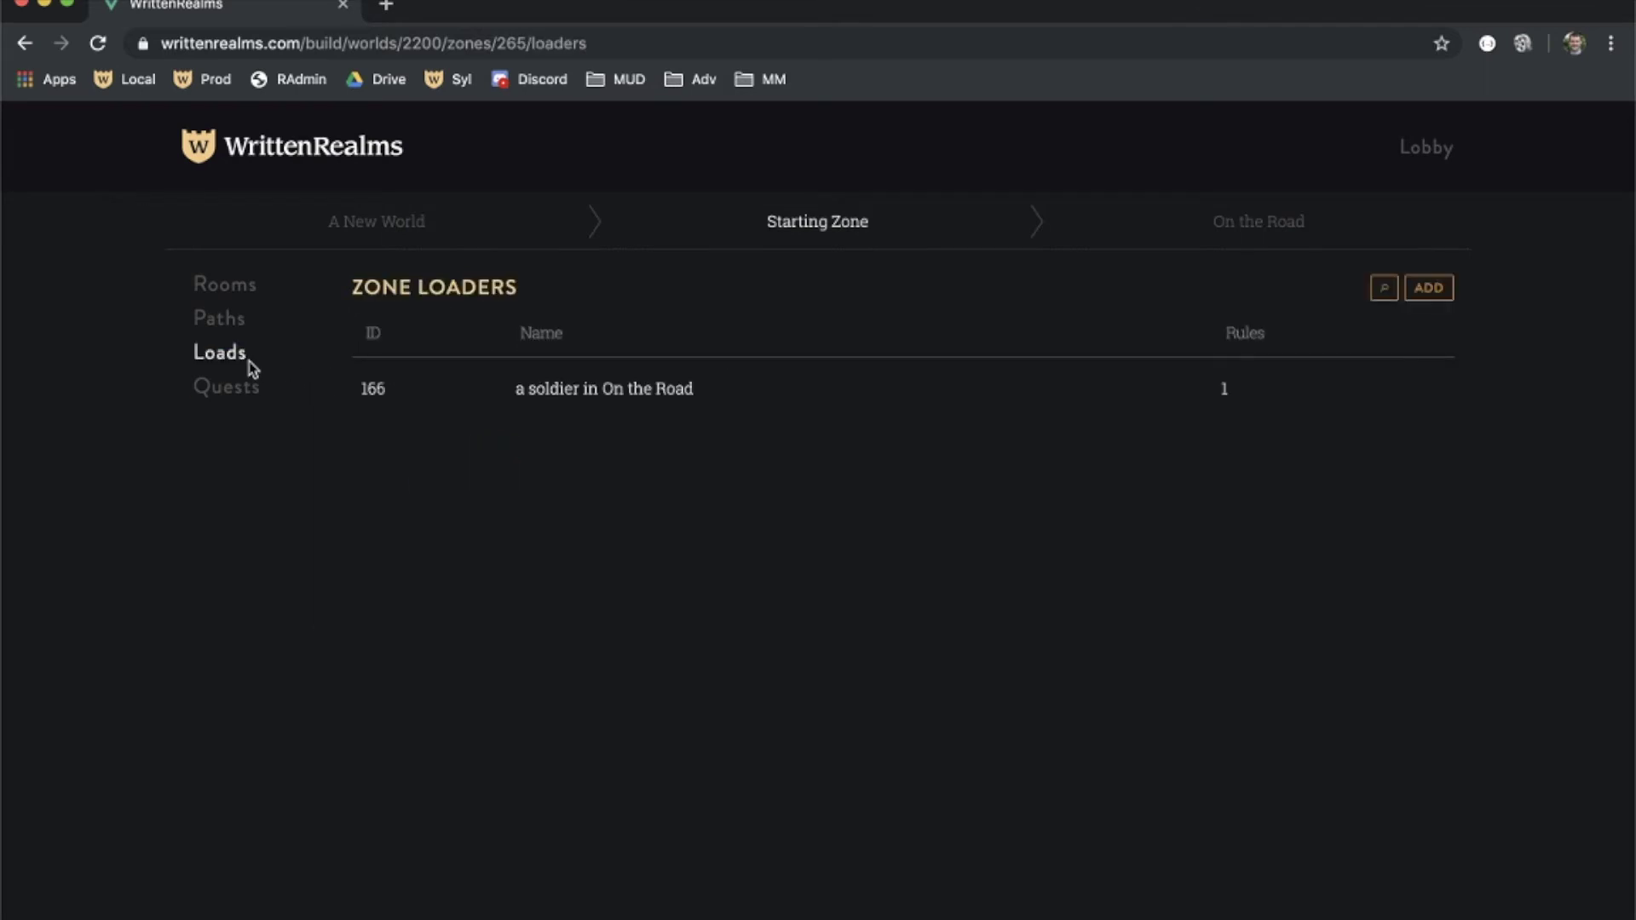
left_click(579, 386)
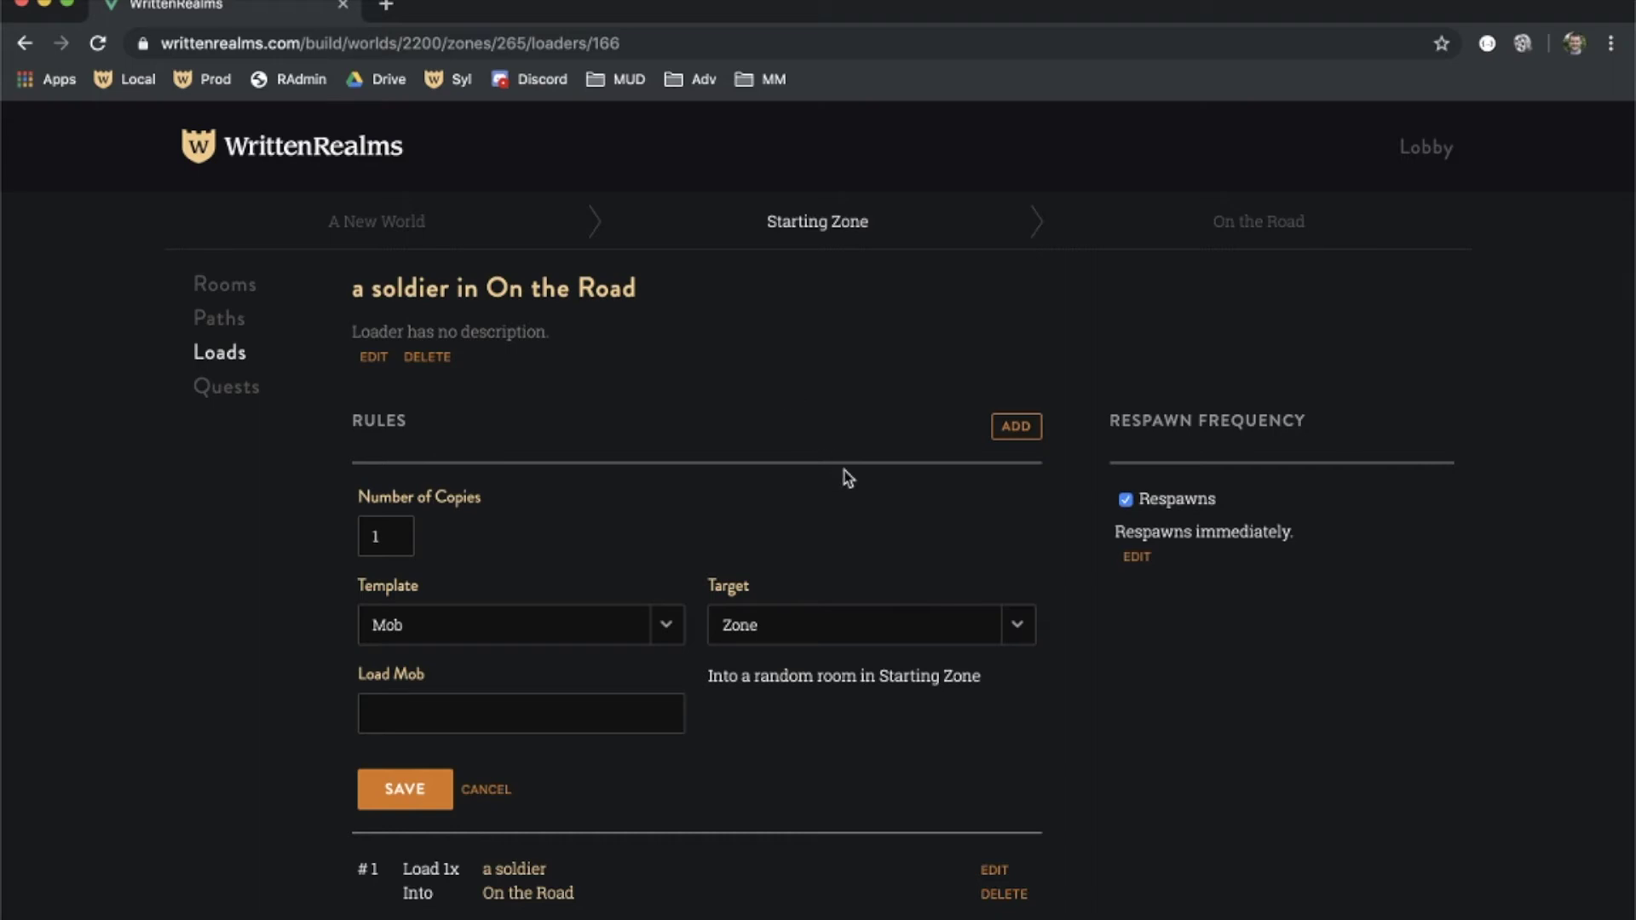
Add a loader rule that gives the item "a sword" to the soldier produced by rule #1
scroll(843, 475, "down", 1)
scroll(847, 477, "up", 1)
left_click(484, 638)
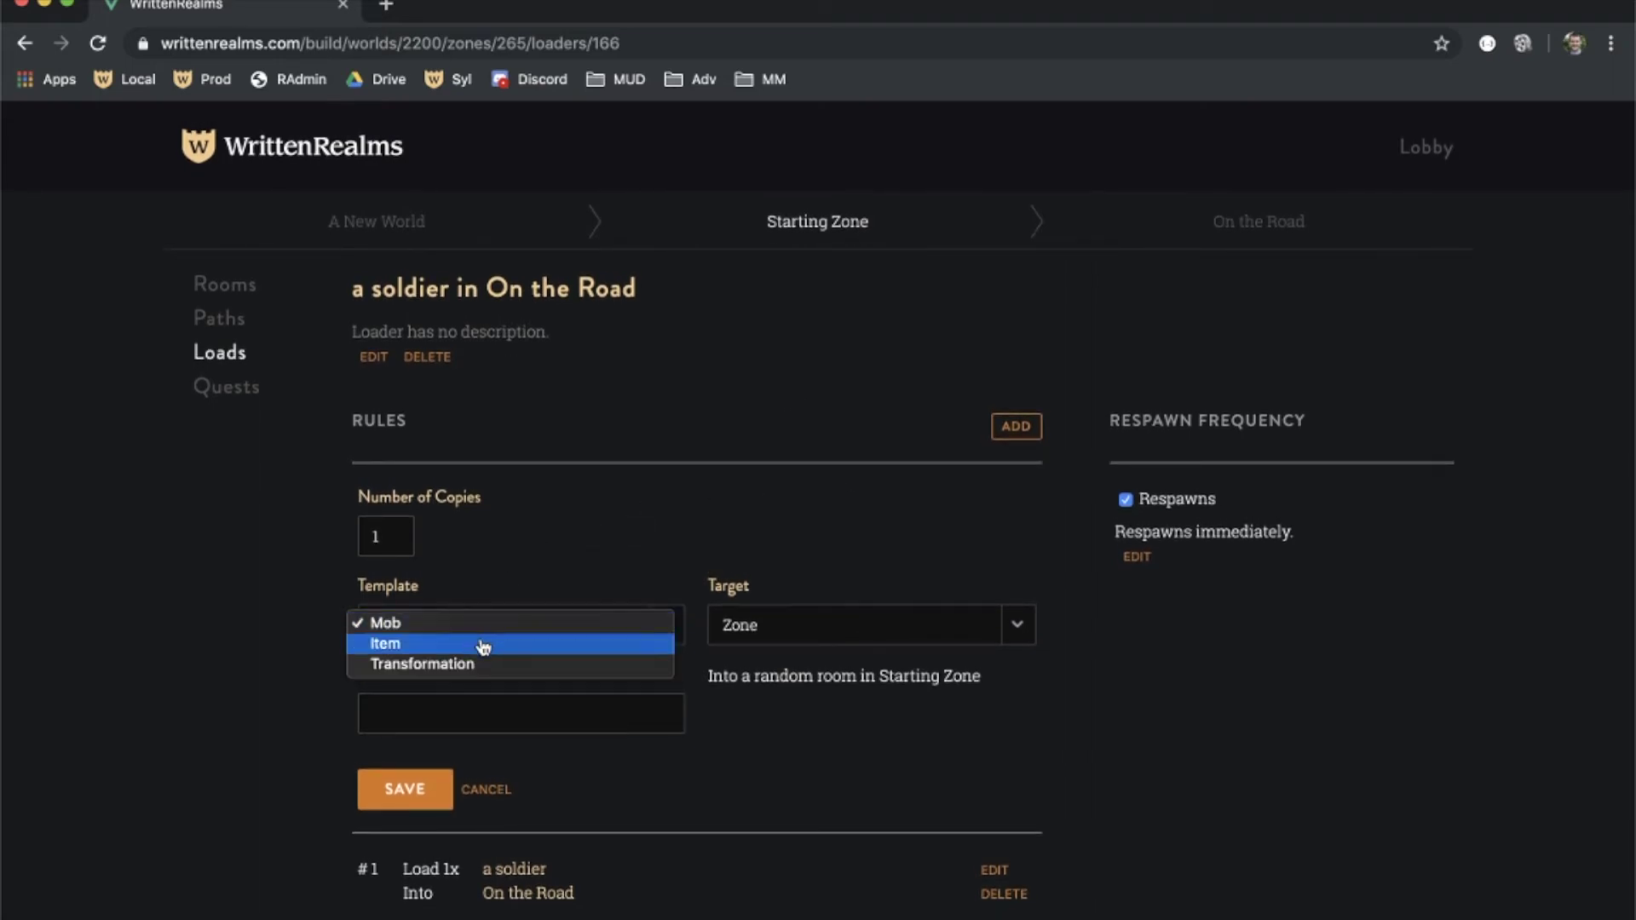
left_click(480, 651)
left_click(483, 713)
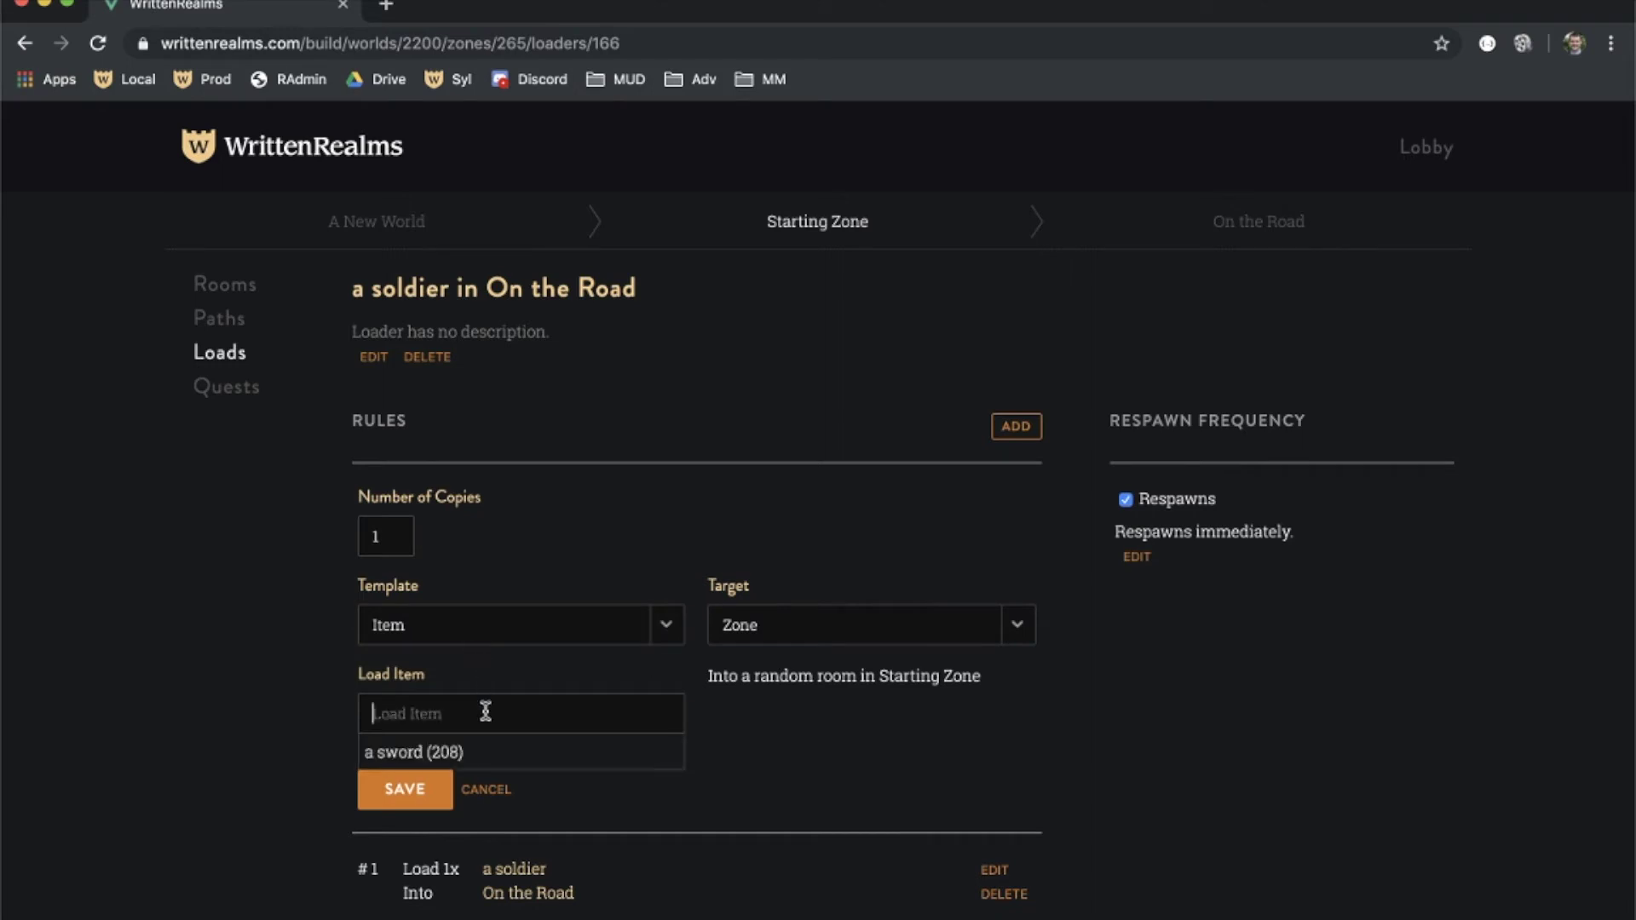
left_click(481, 755)
left_click(784, 635)
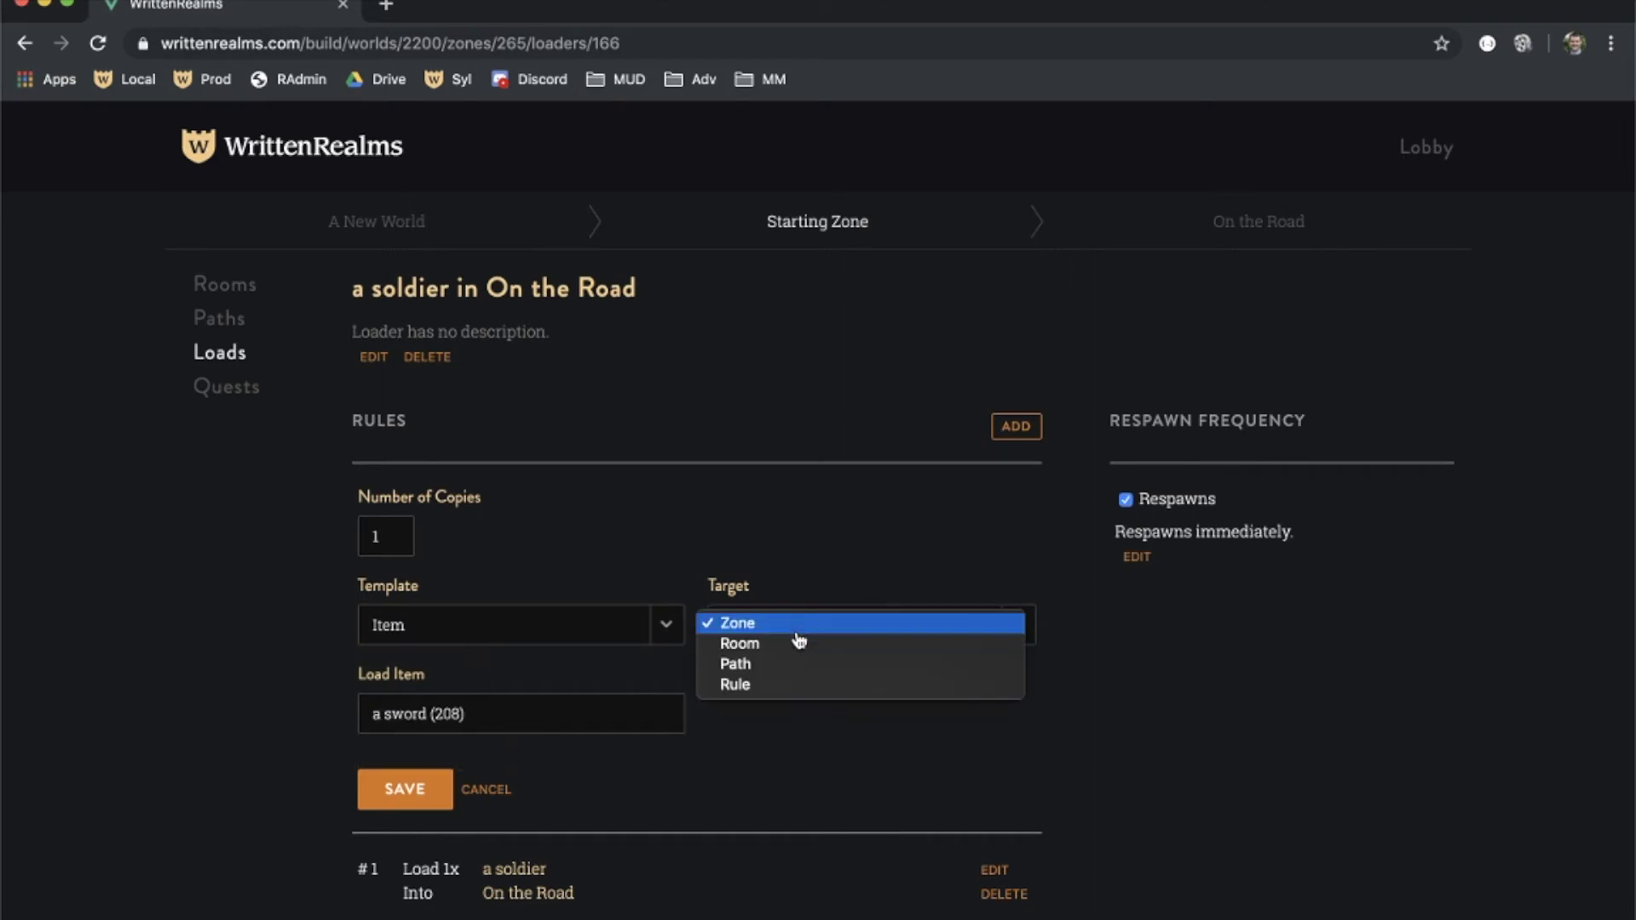
left_click(798, 687)
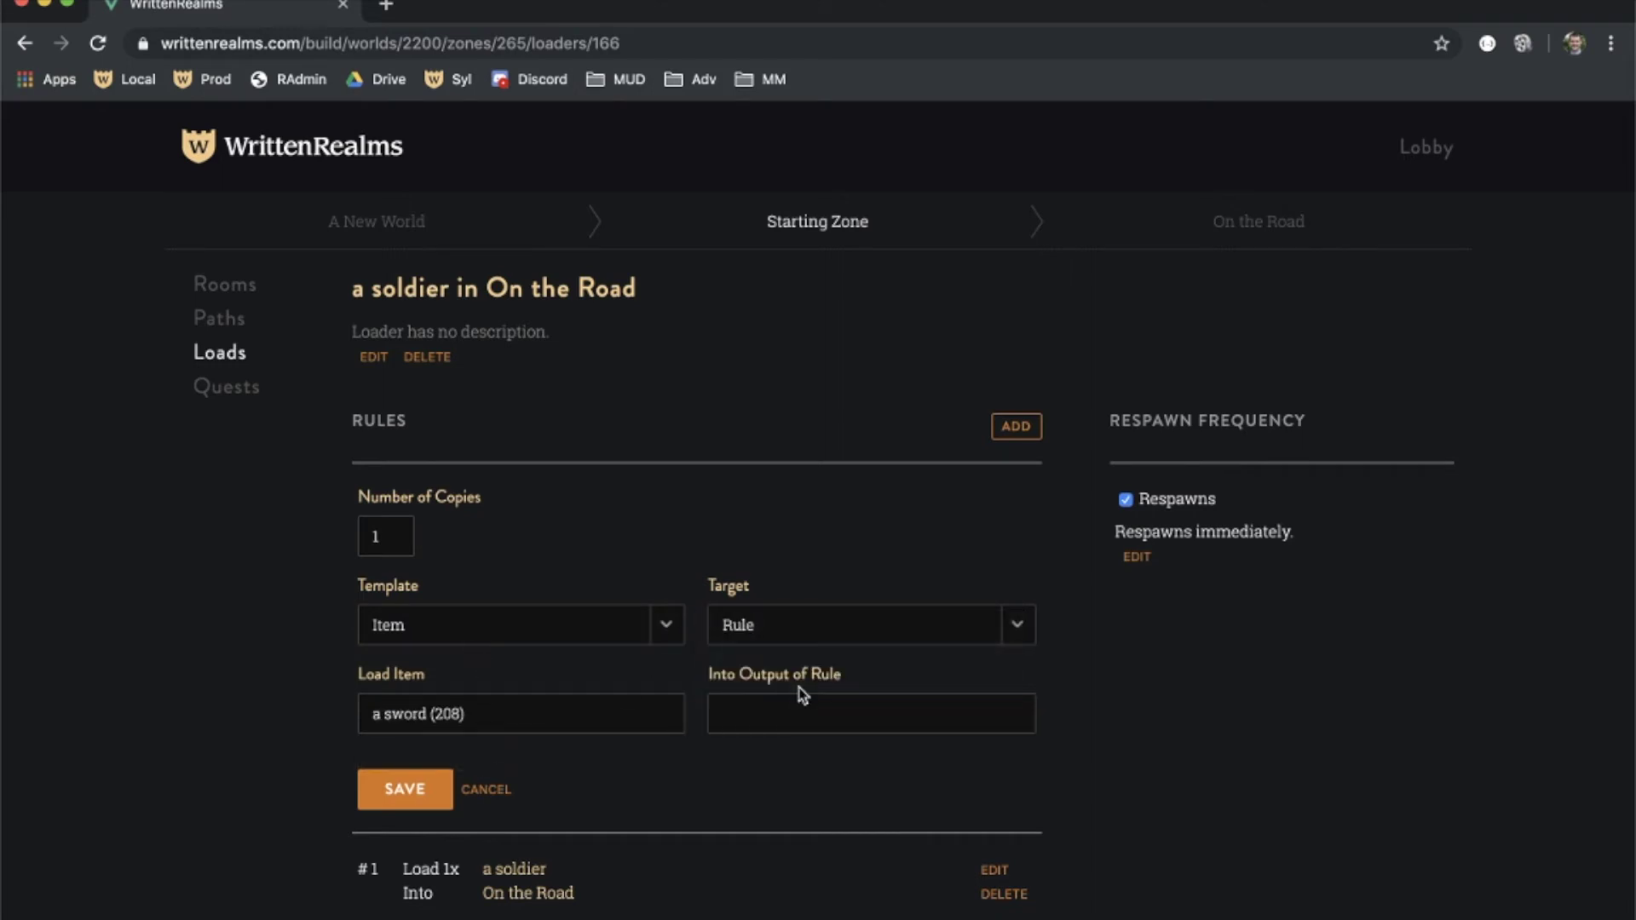
left_click(807, 711)
left_click(809, 754)
left_click(417, 801)
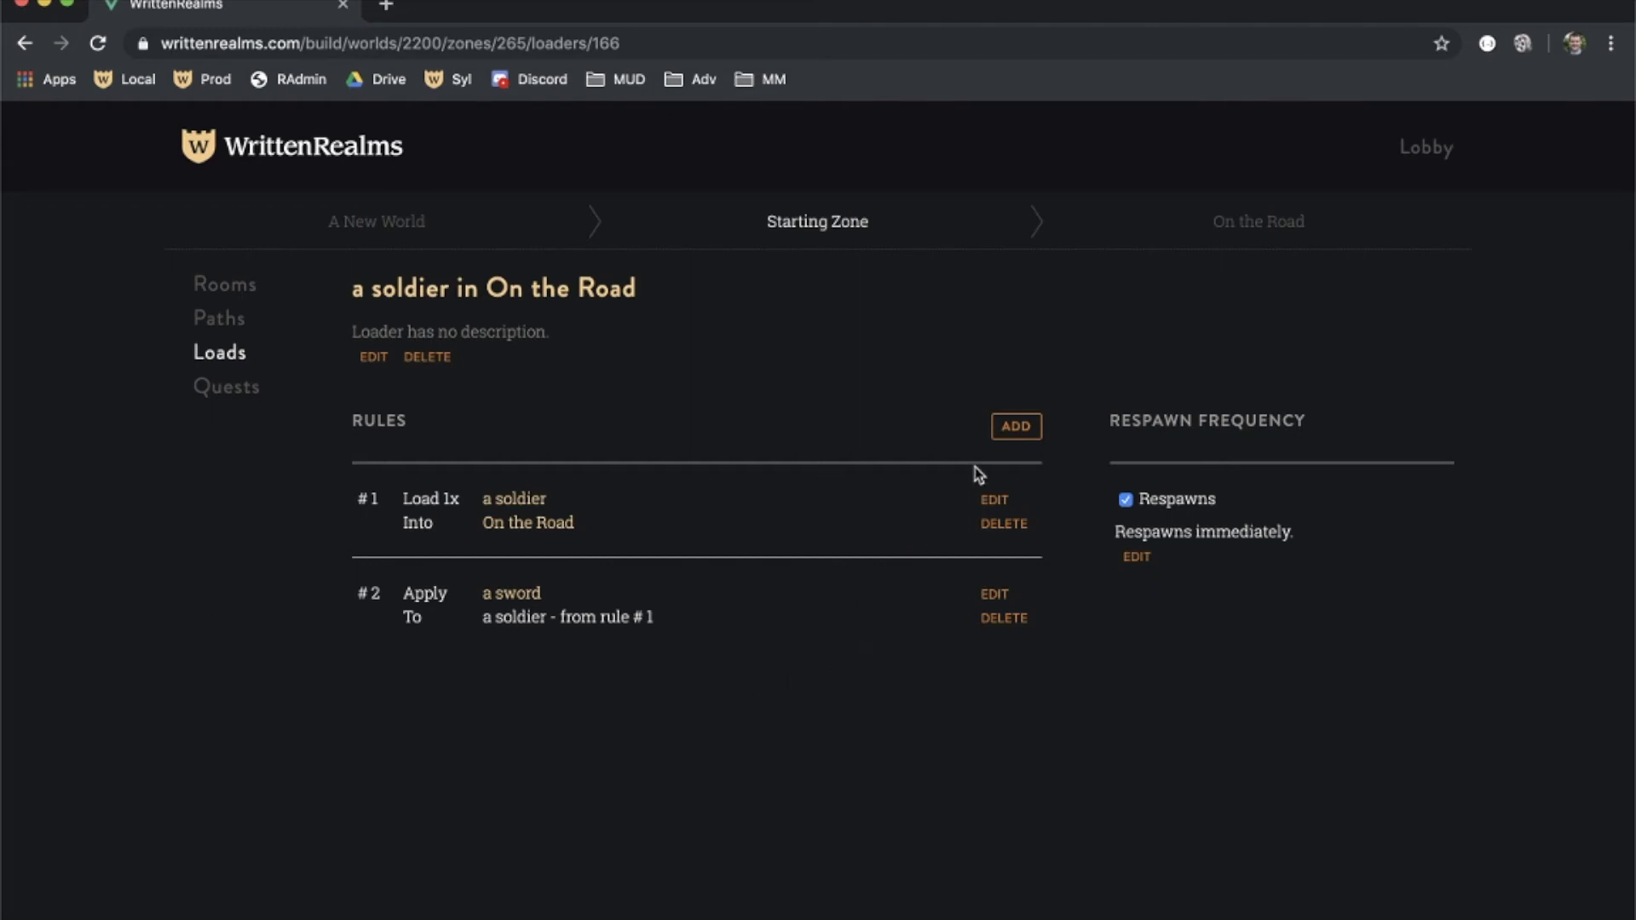
Add another loader rule that loads one copy of the item "a sword" into a random room in Starting Zone
left_click(1015, 427)
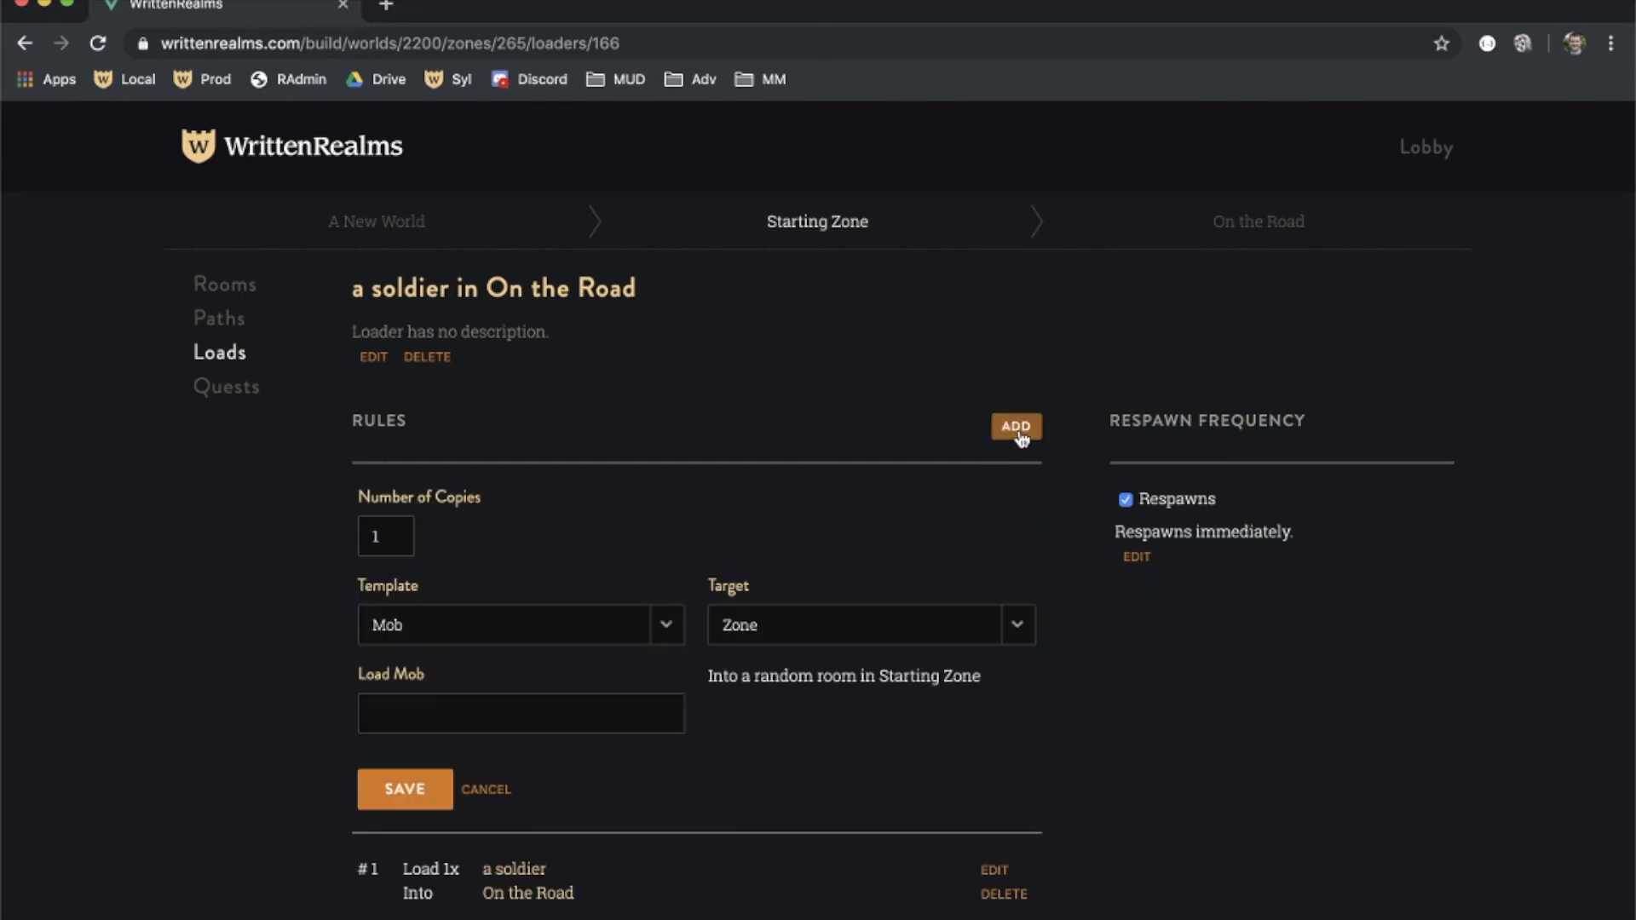
scroll(1080, 692, "down", 1)
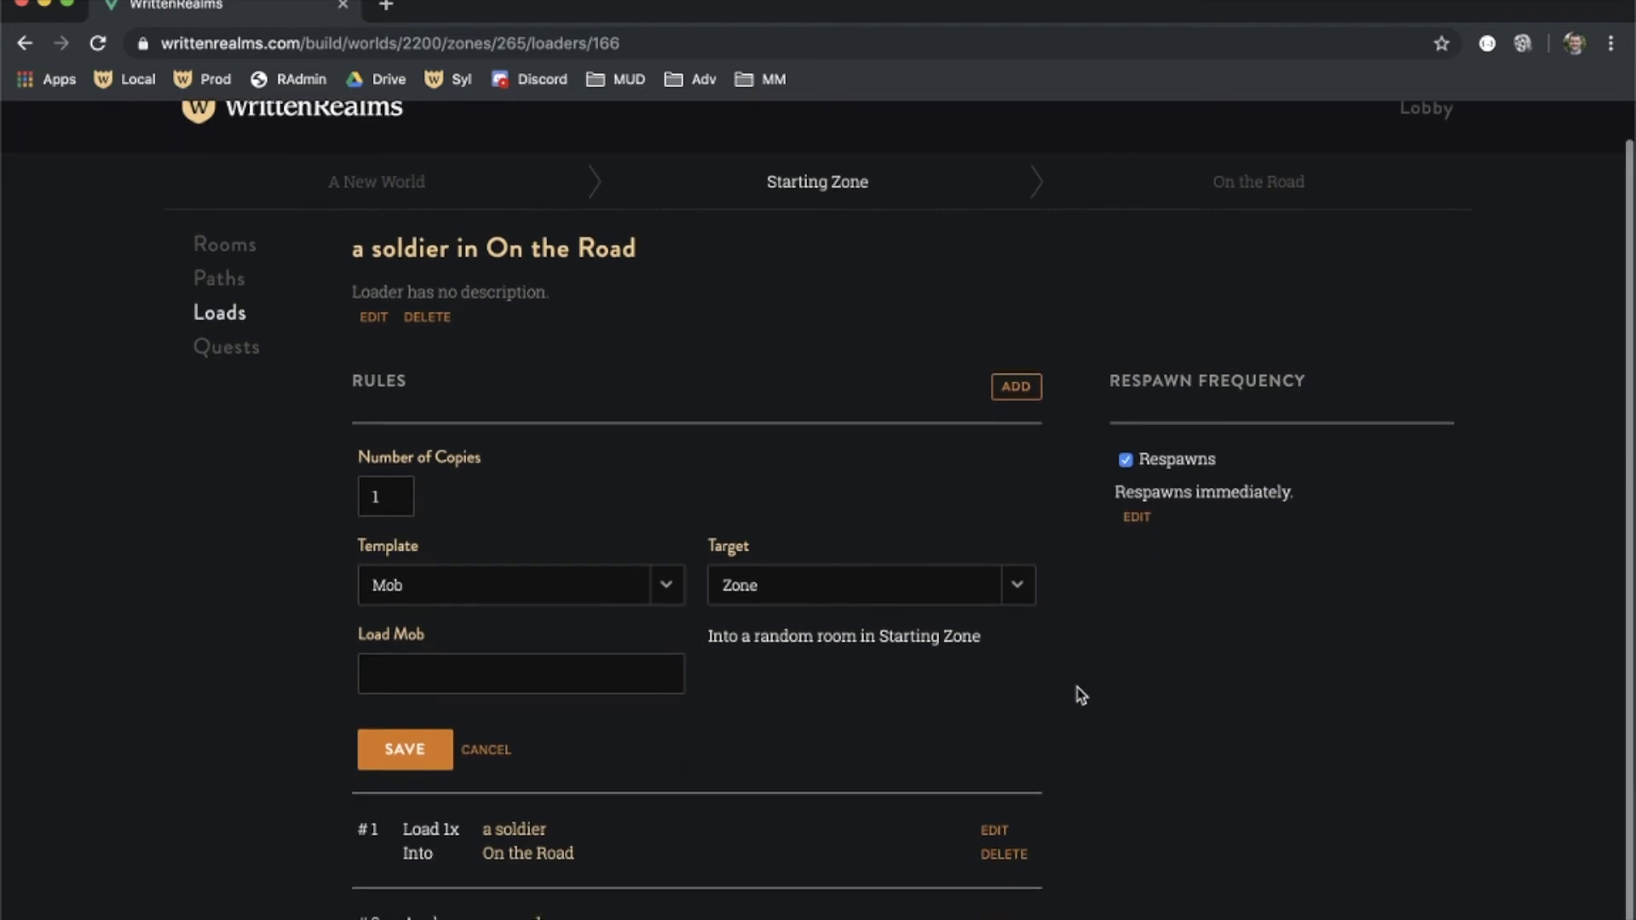
left_click(563, 595)
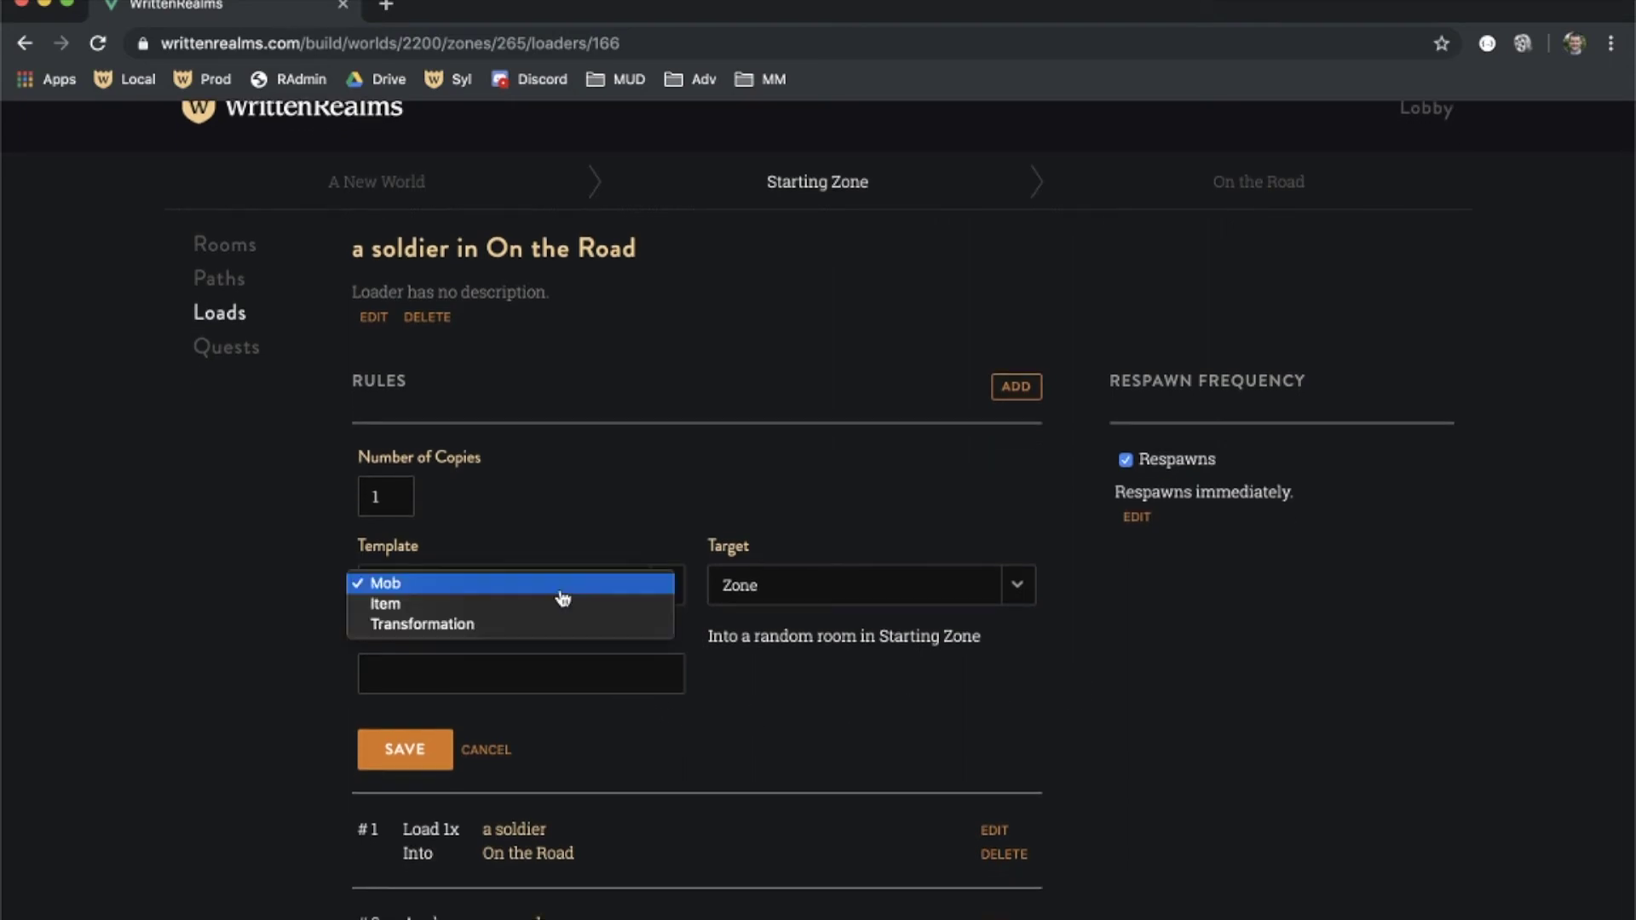
left_click(545, 603)
left_click(515, 676)
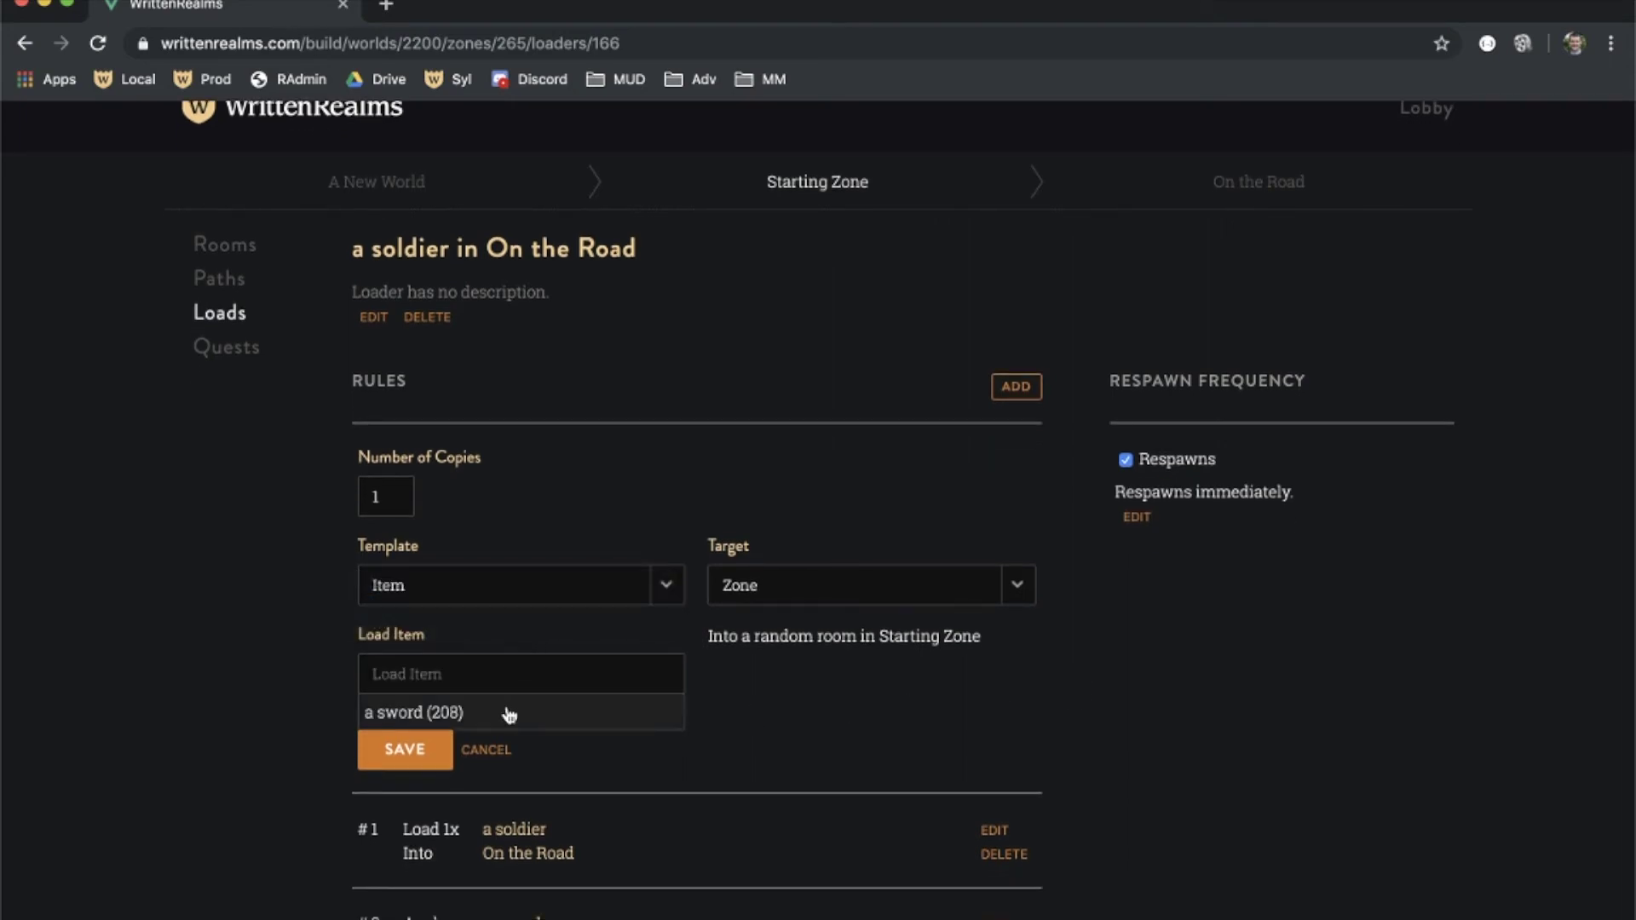
left_click(509, 714)
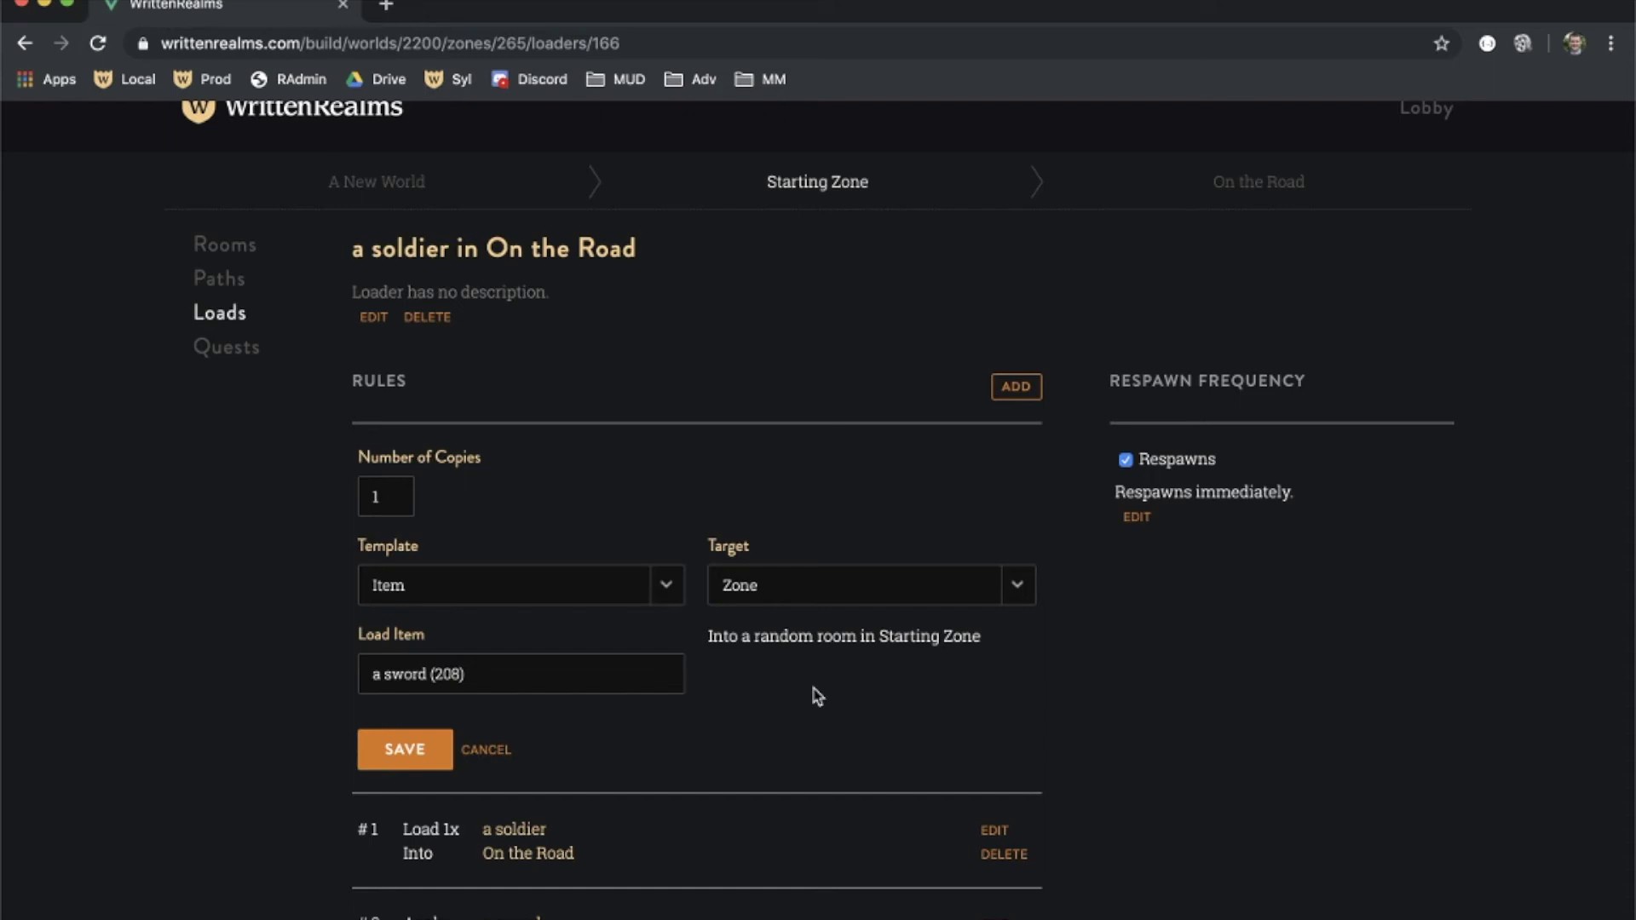
scroll(817, 696, "down", 1)
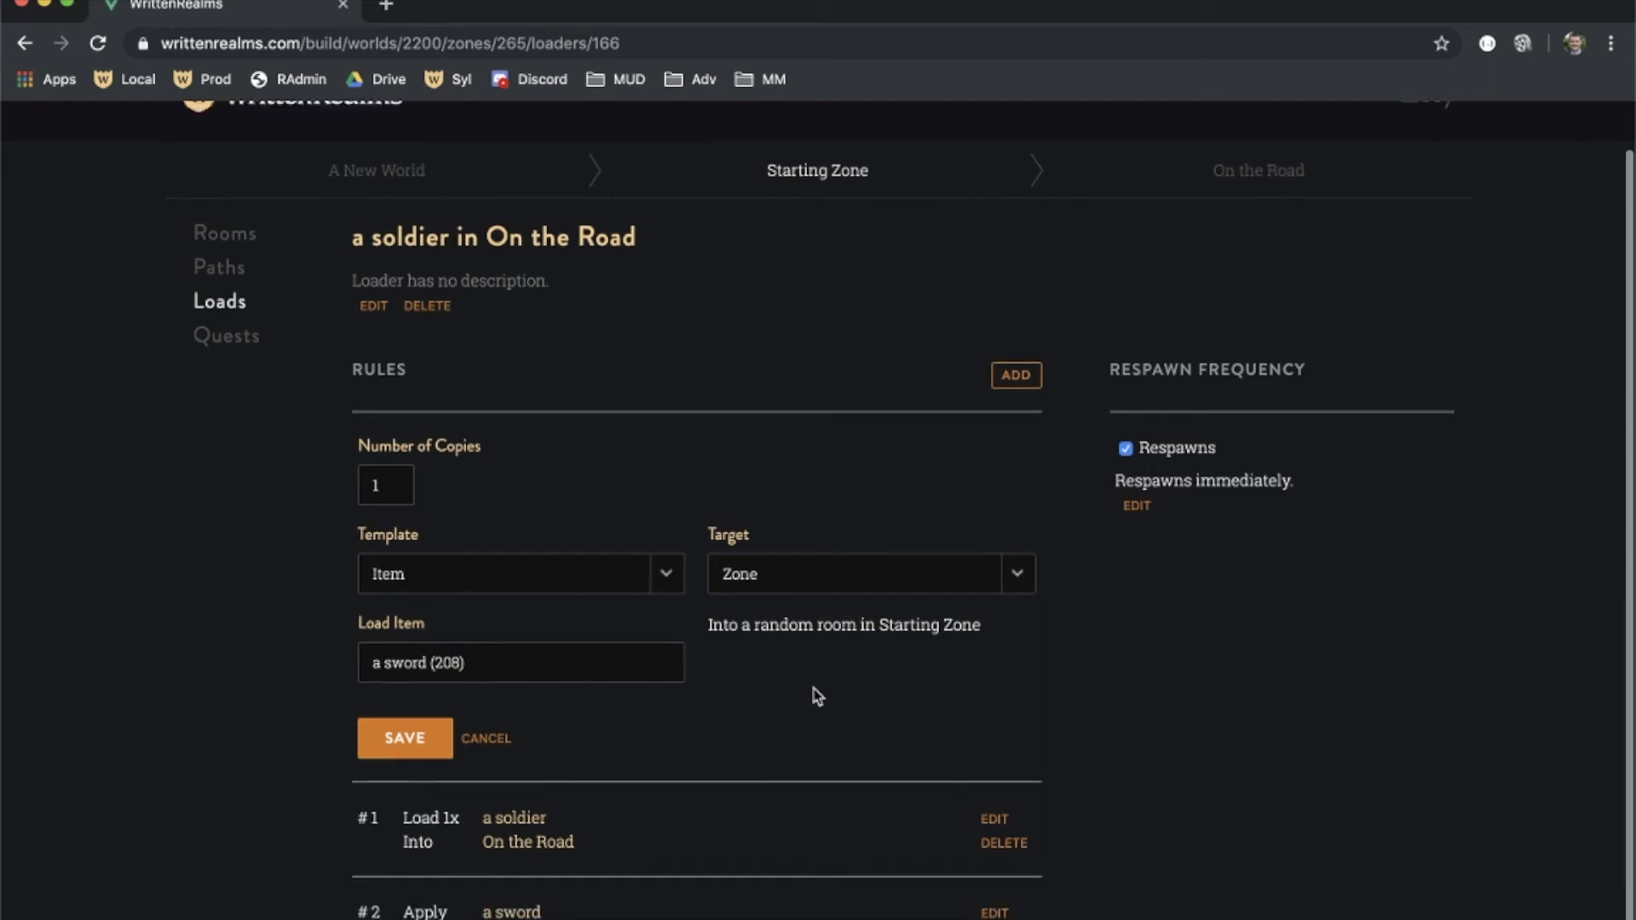
left_click(425, 733)
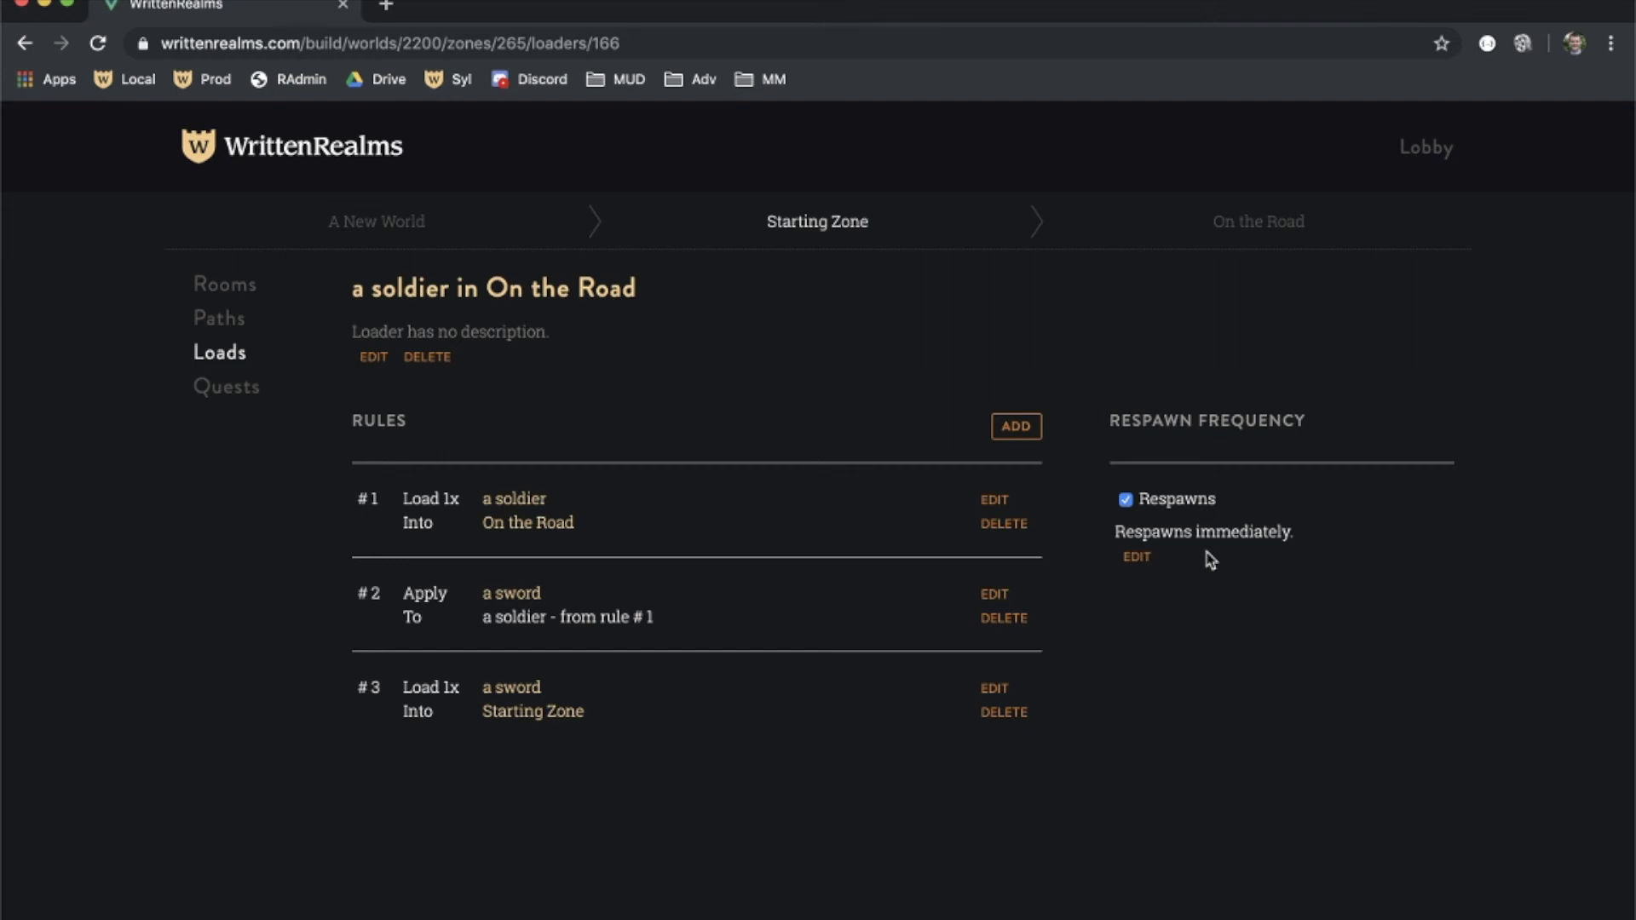
Toggle the loader's respawning off and back on, and set its respawn wait to 400 seconds
left_click(1126, 500)
left_click(1126, 500)
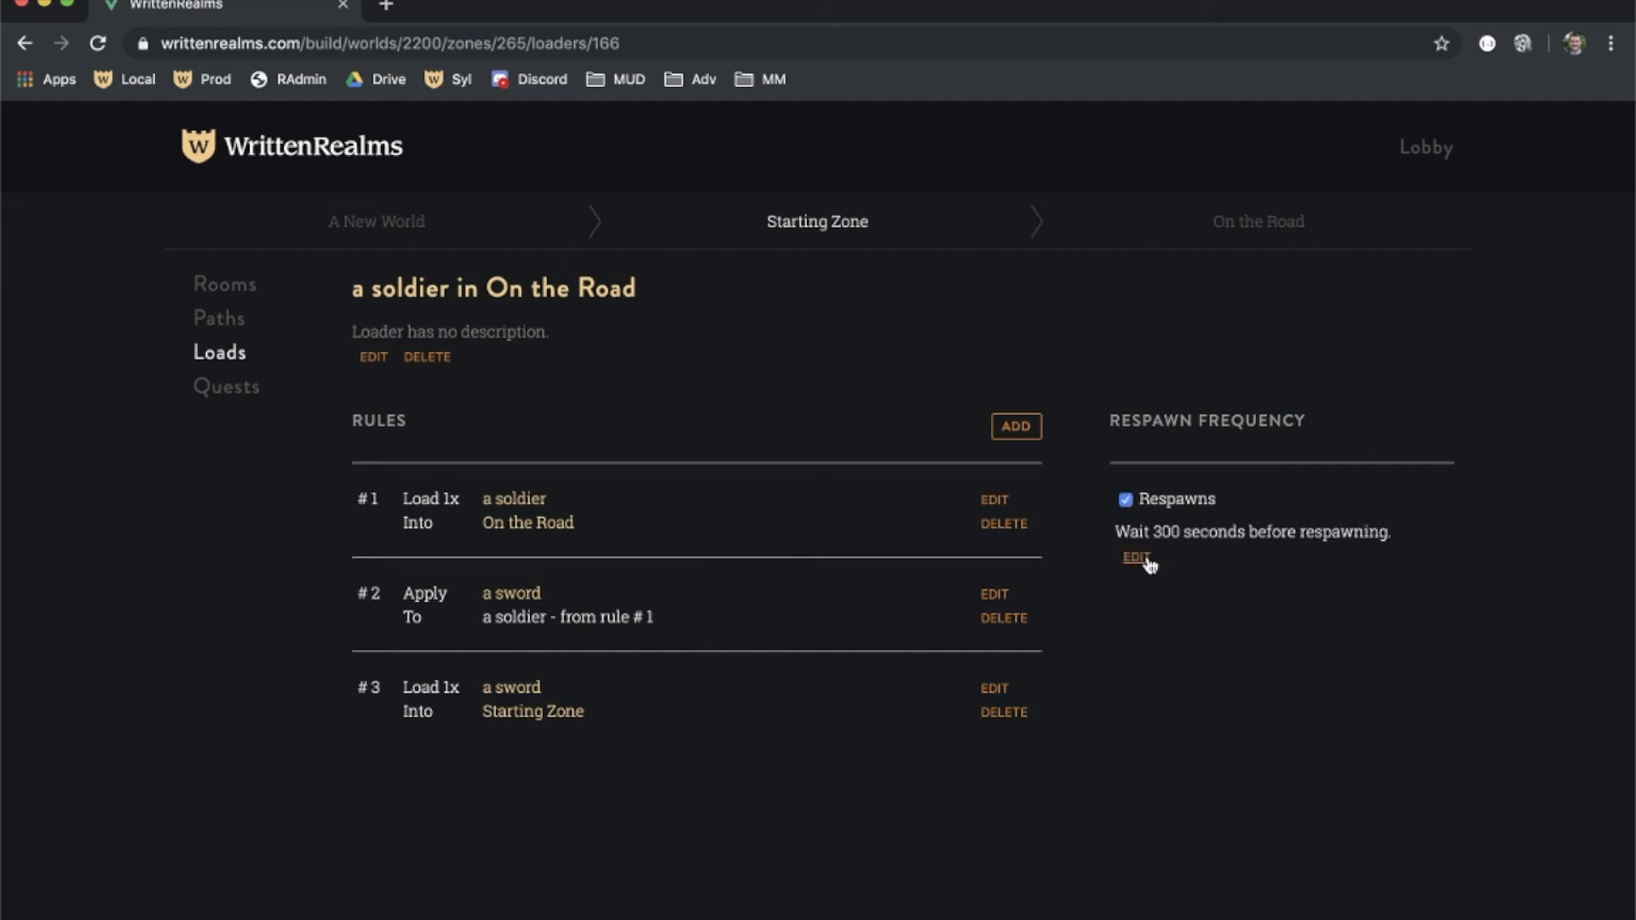
left_click(1138, 559)
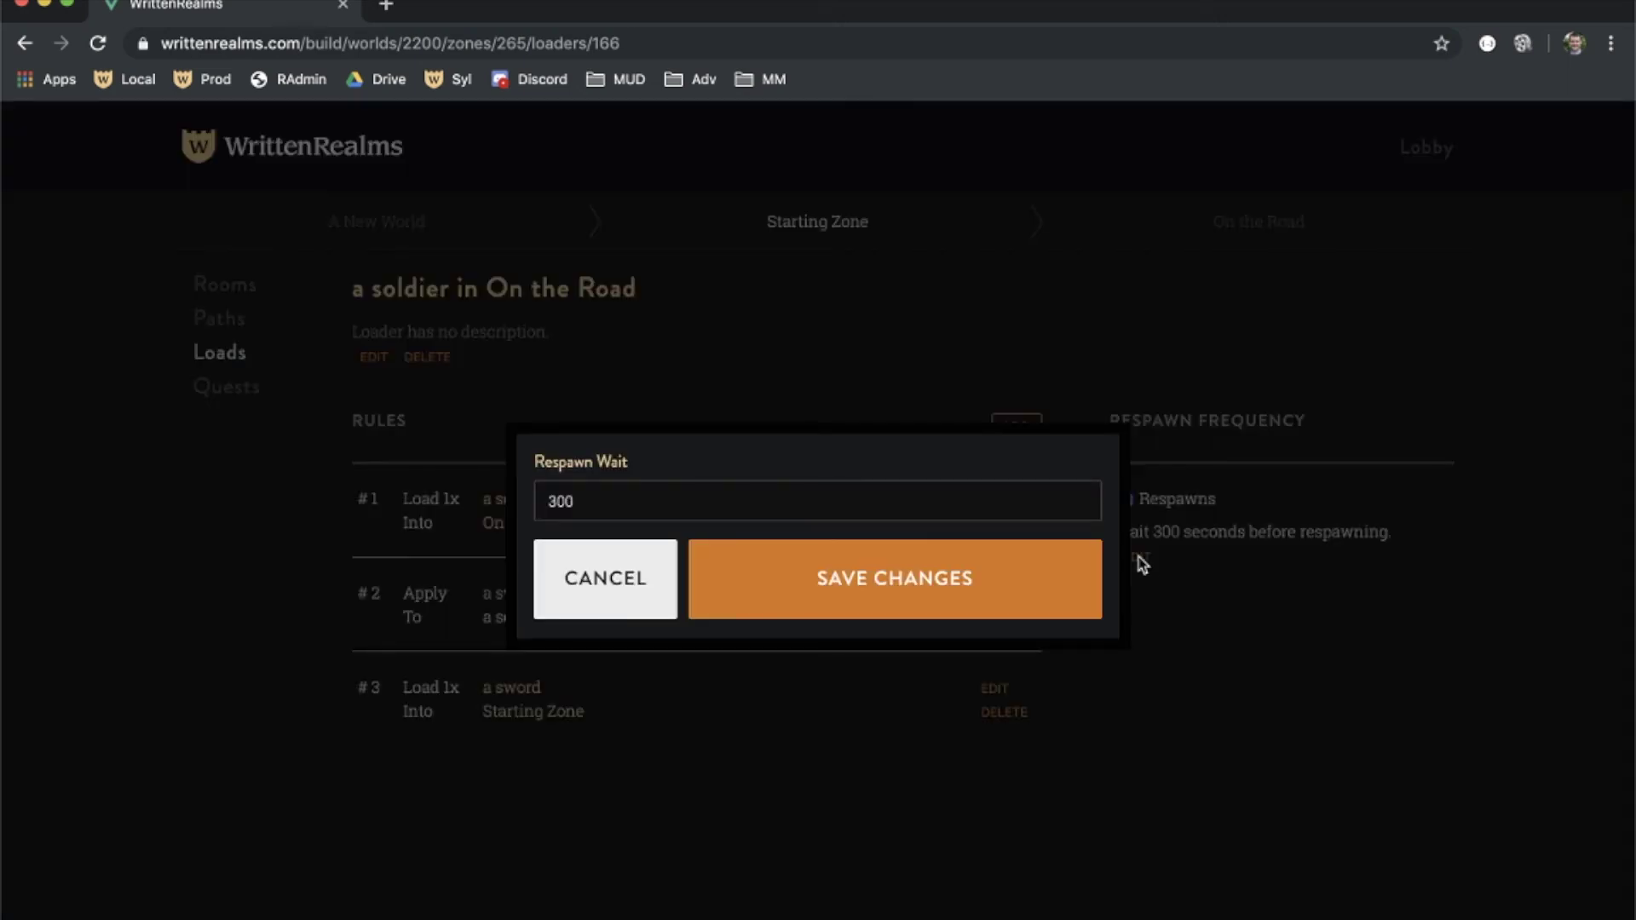
left_click(900, 516)
key("Left")
key("Left")
key("BackSpace")
type("4")
left_click(960, 580)
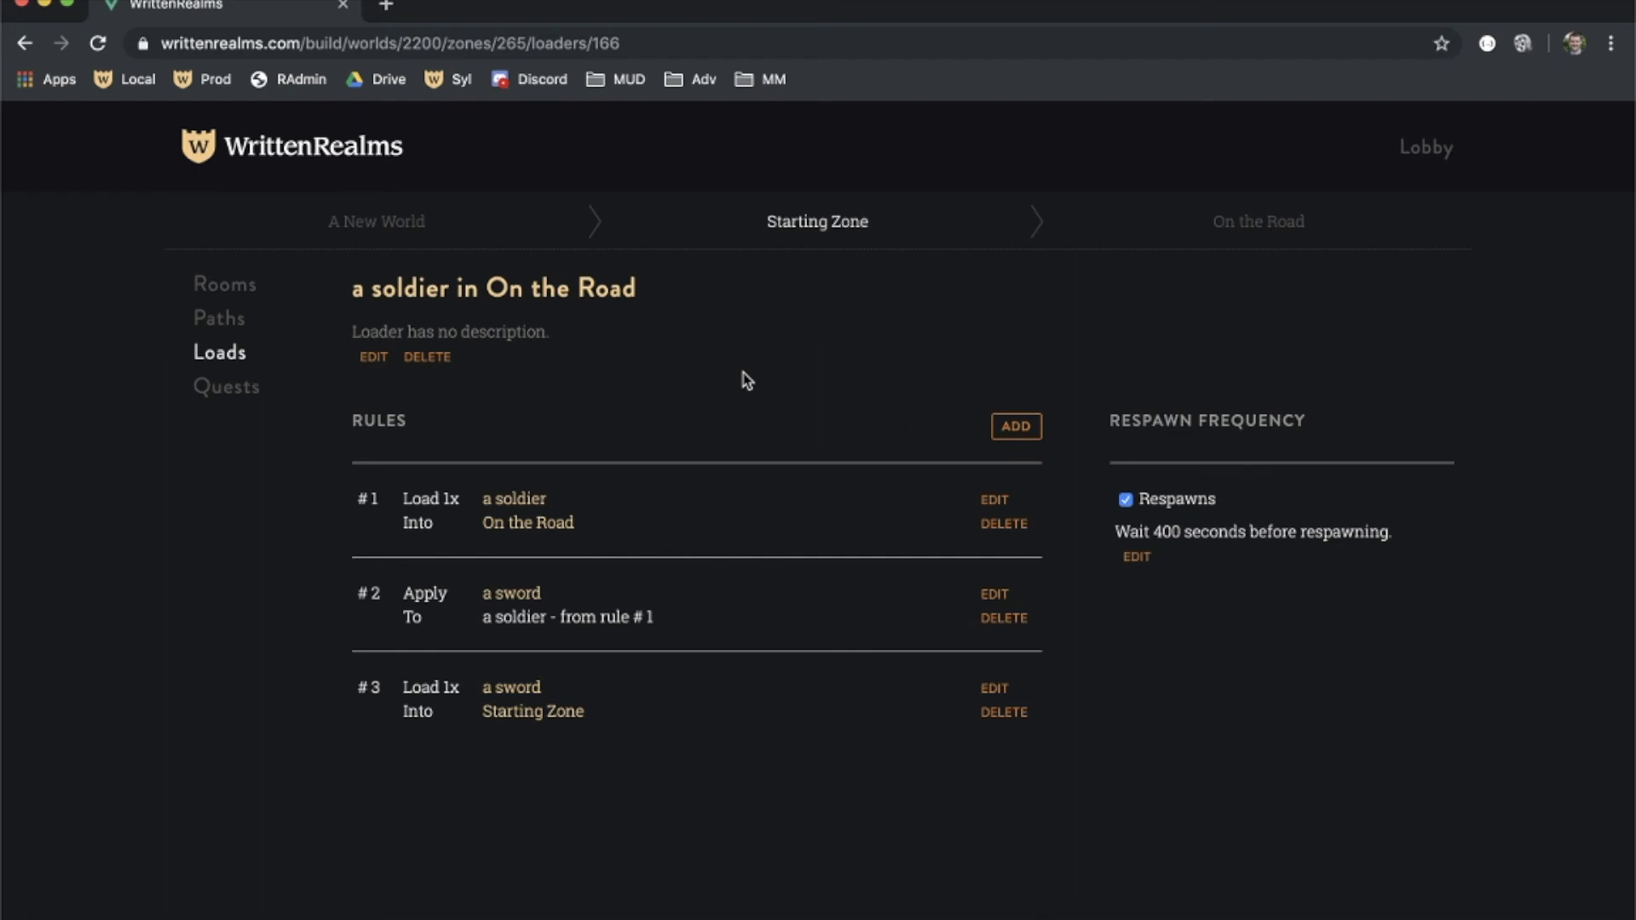
Add a new zone named "A Forest" to the world "A New World"
left_click(383, 233)
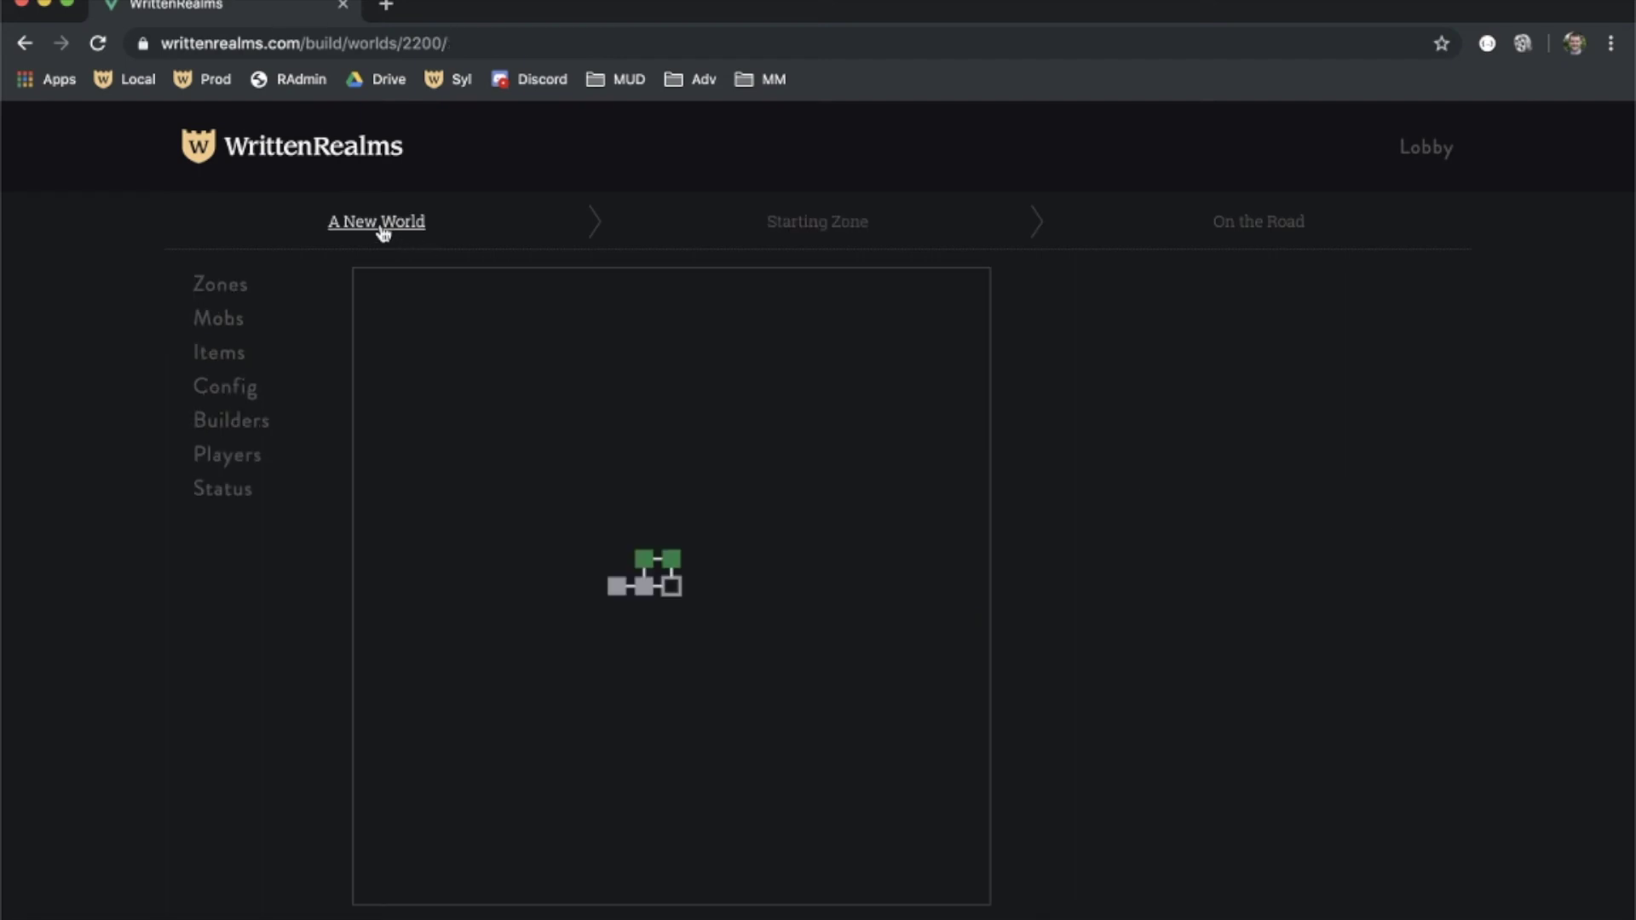
left_click(228, 286)
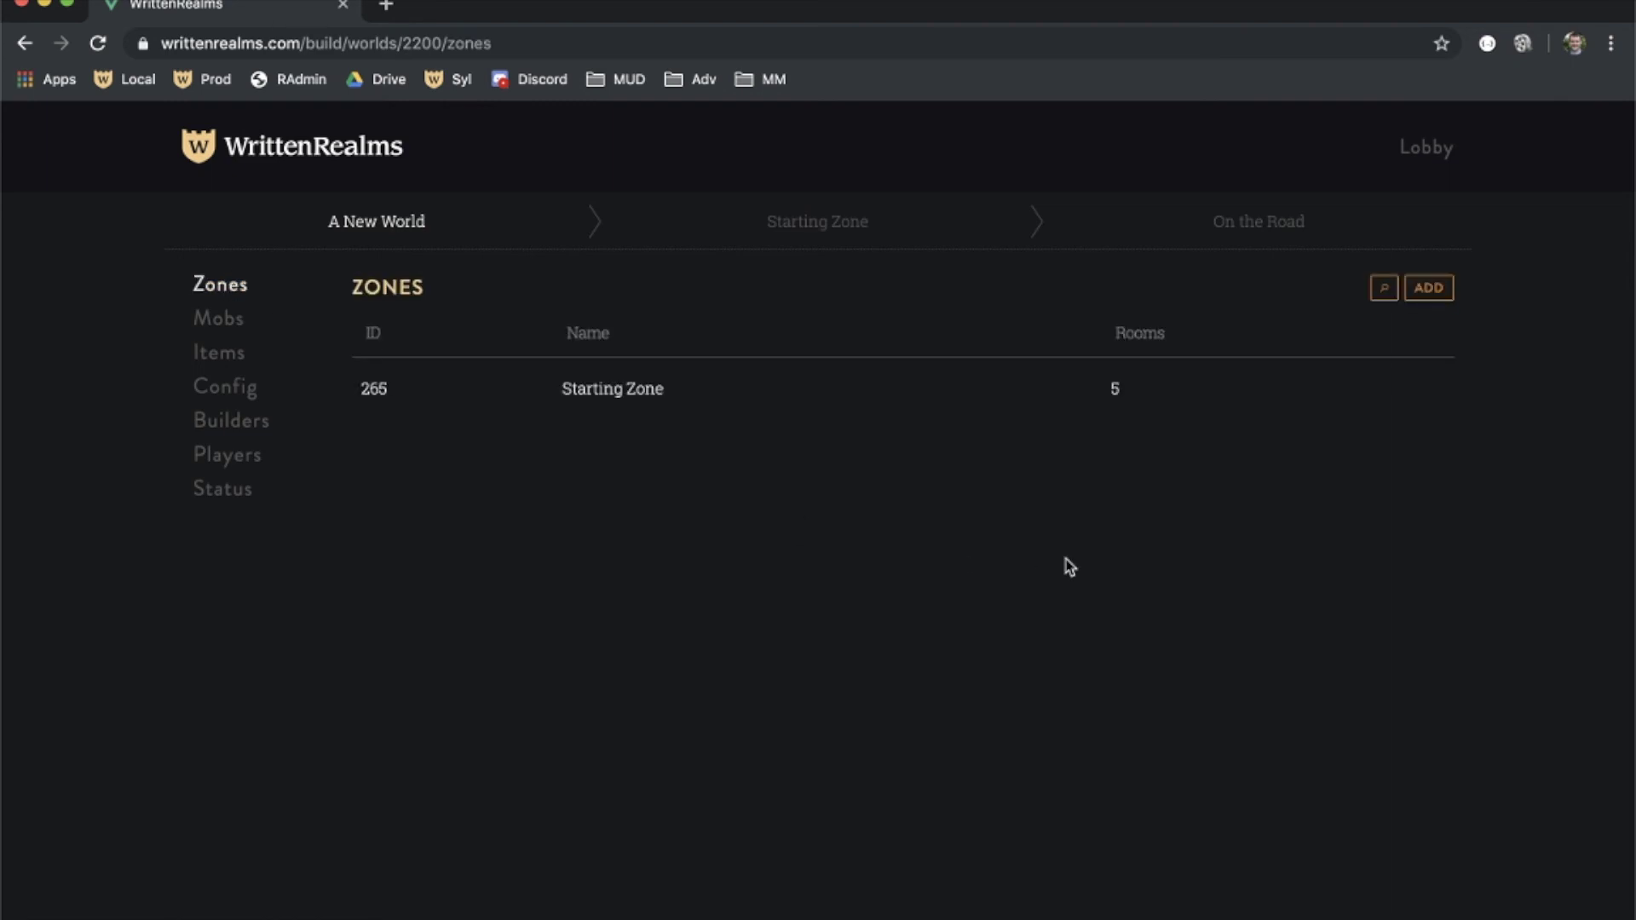
left_click(1428, 288)
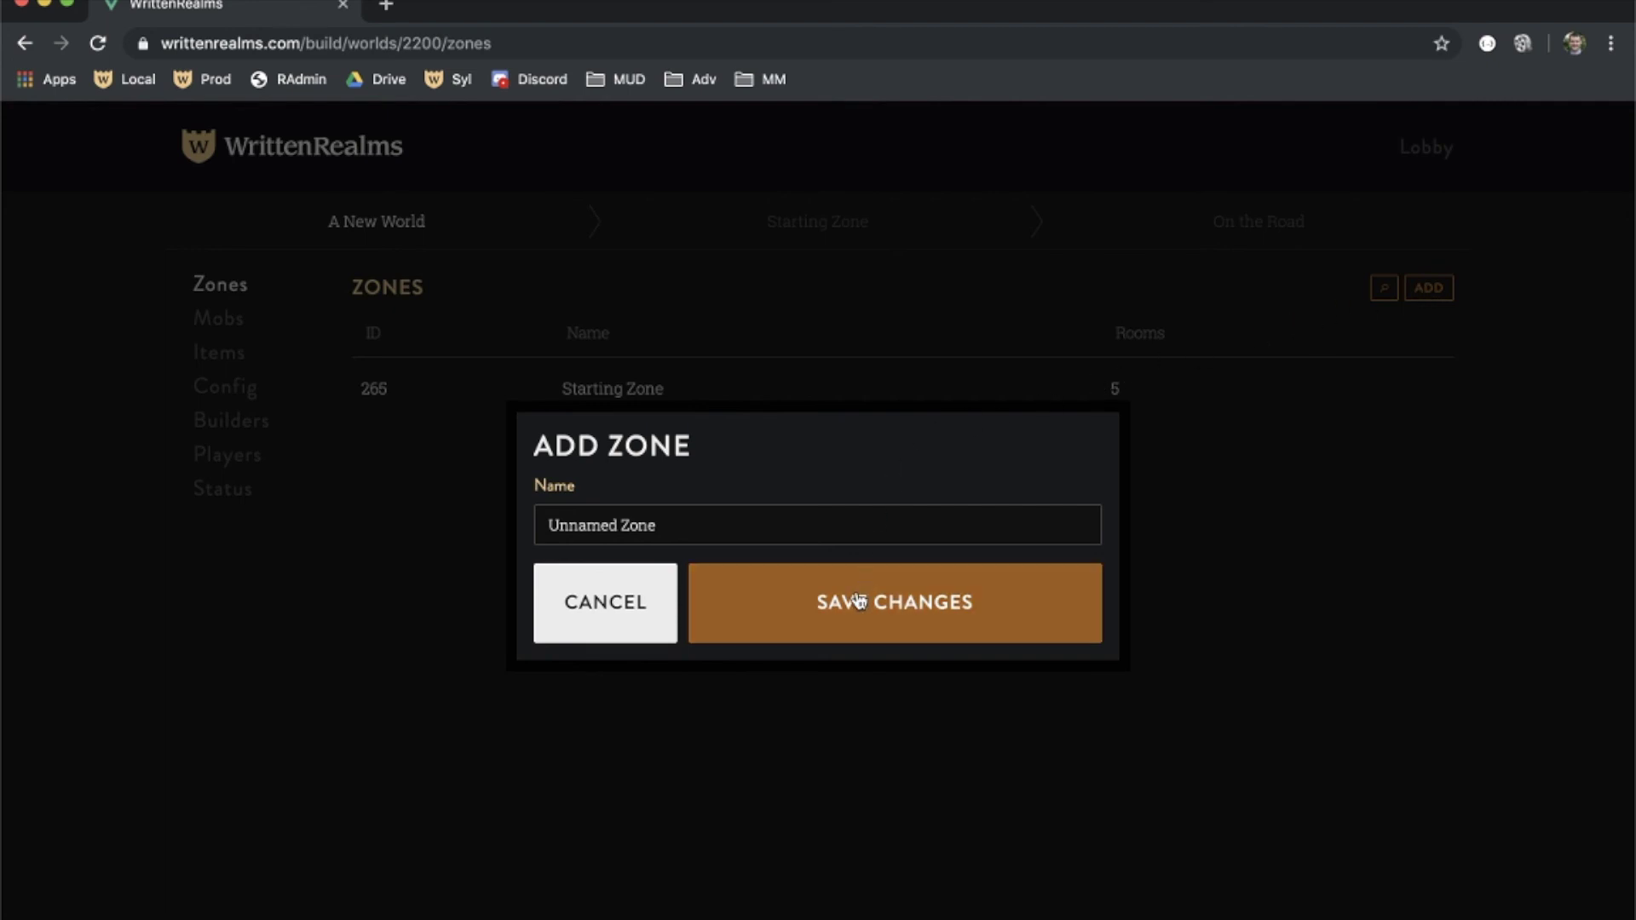
left_click(834, 524)
key("super+a")
type("A Forest")
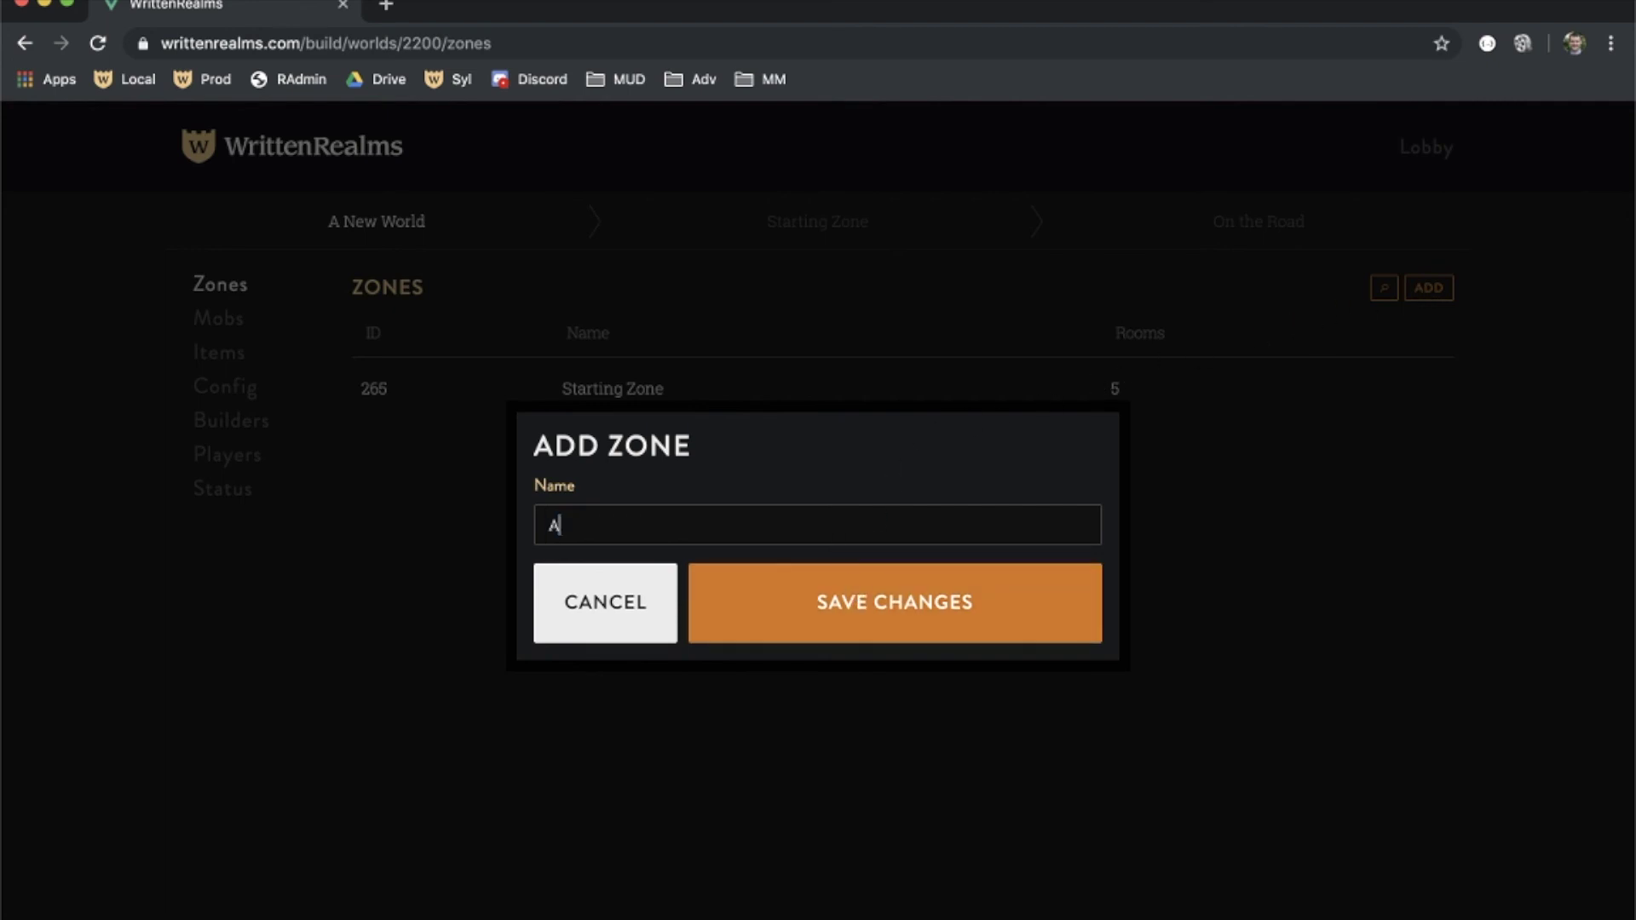
left_click(865, 612)
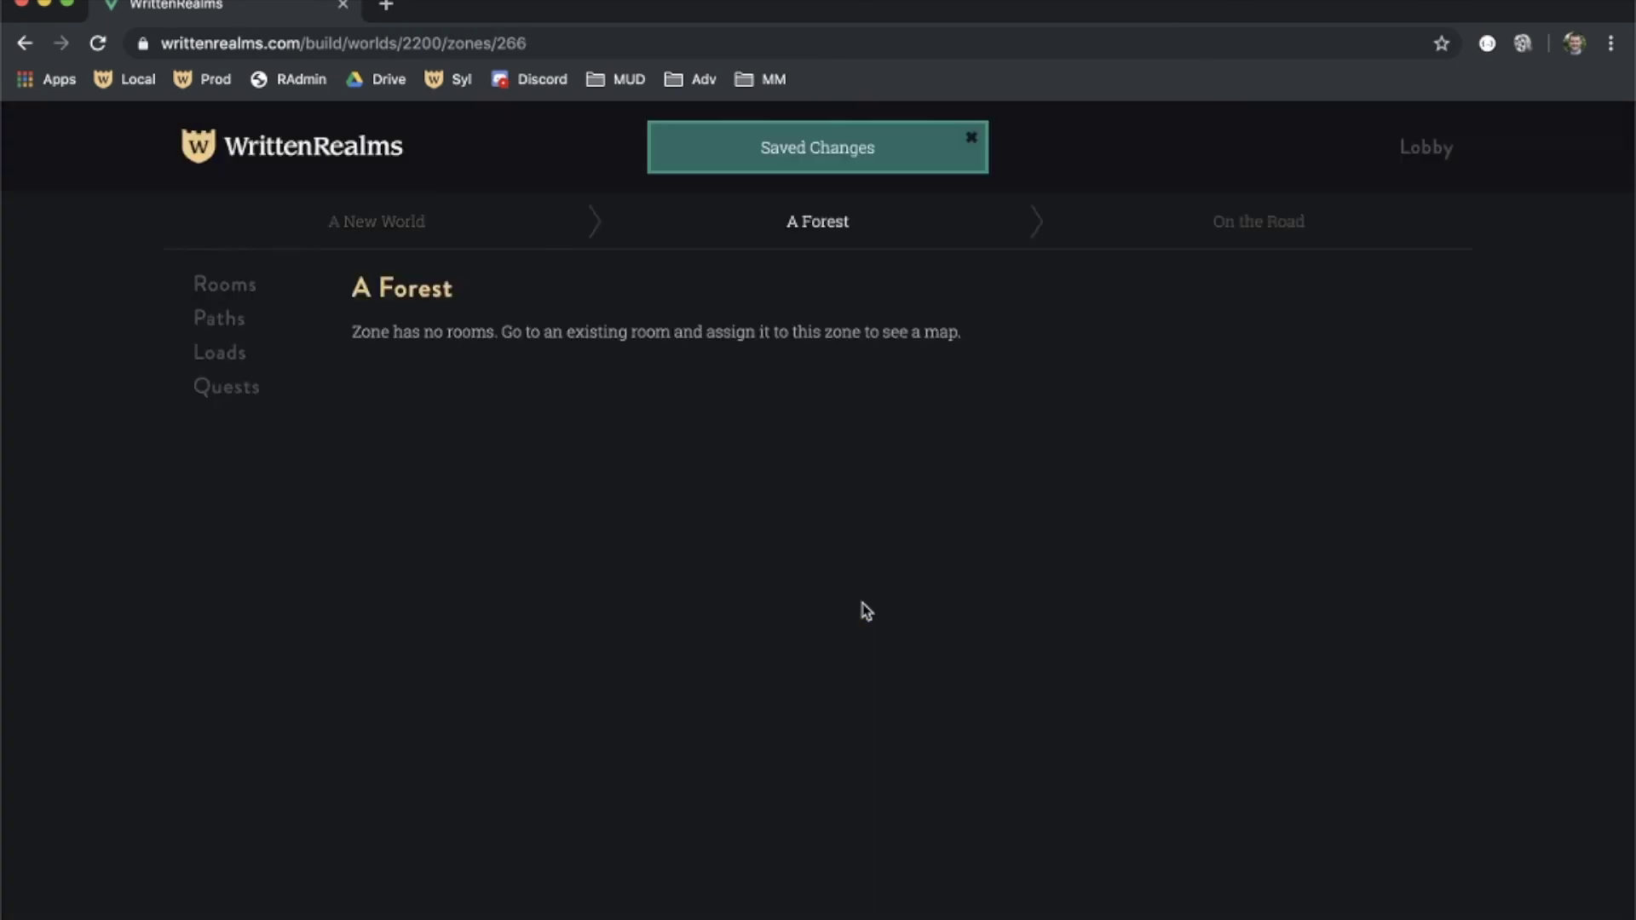
Assign the untitled forest room directly north of On the Road, at (2, 1, 0), to the zone "A Forest"
left_click(1247, 224)
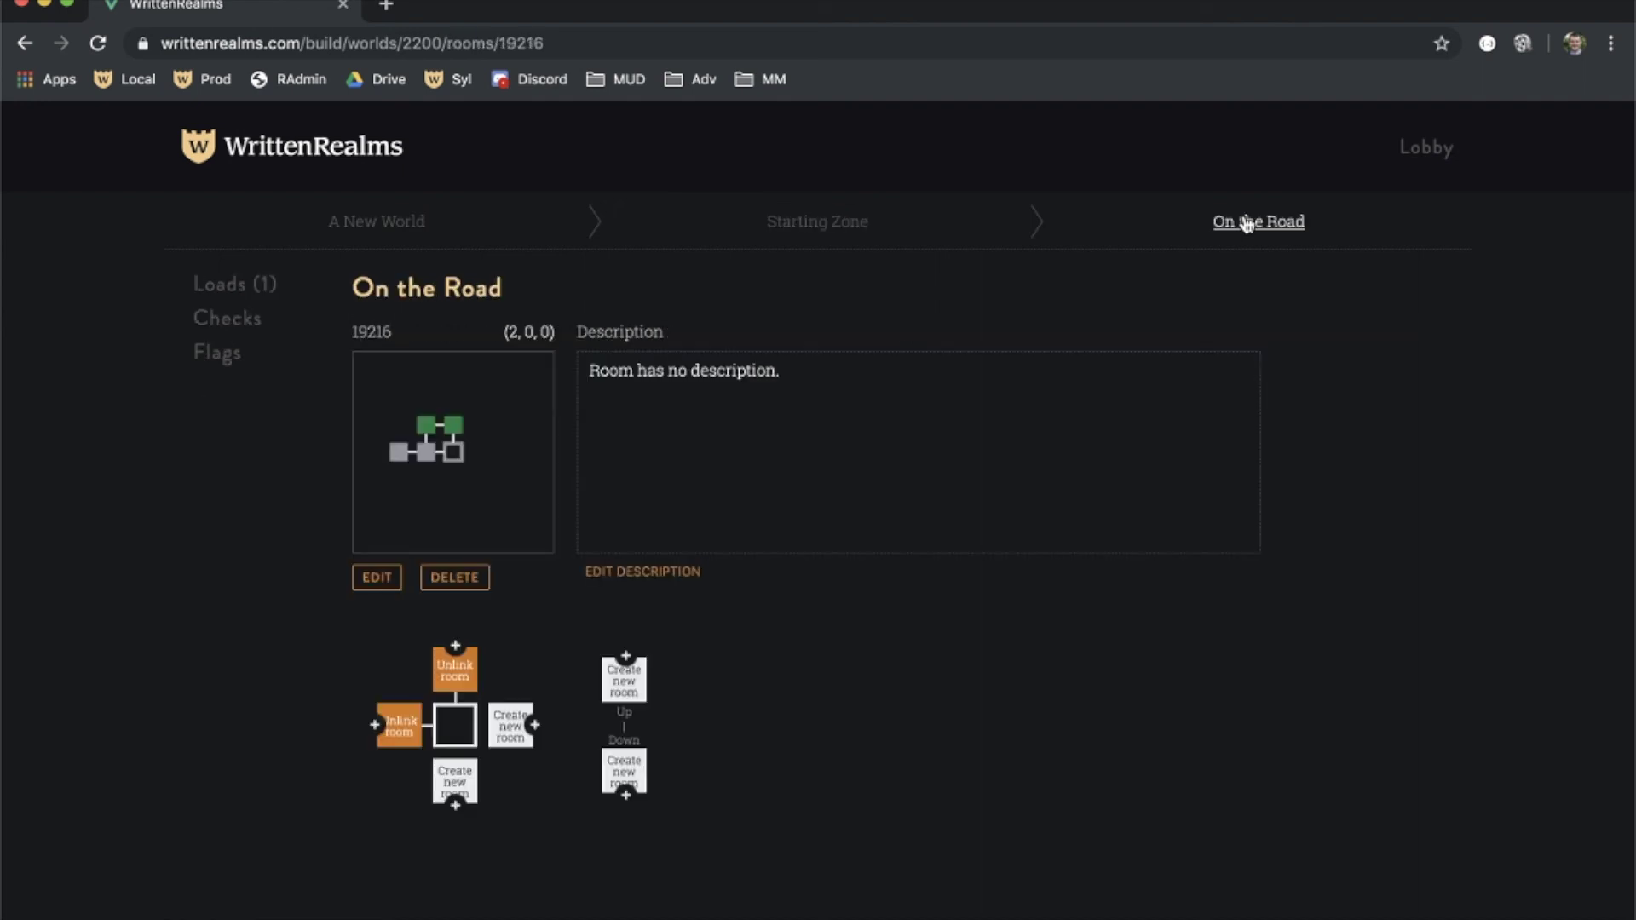
left_click(456, 425)
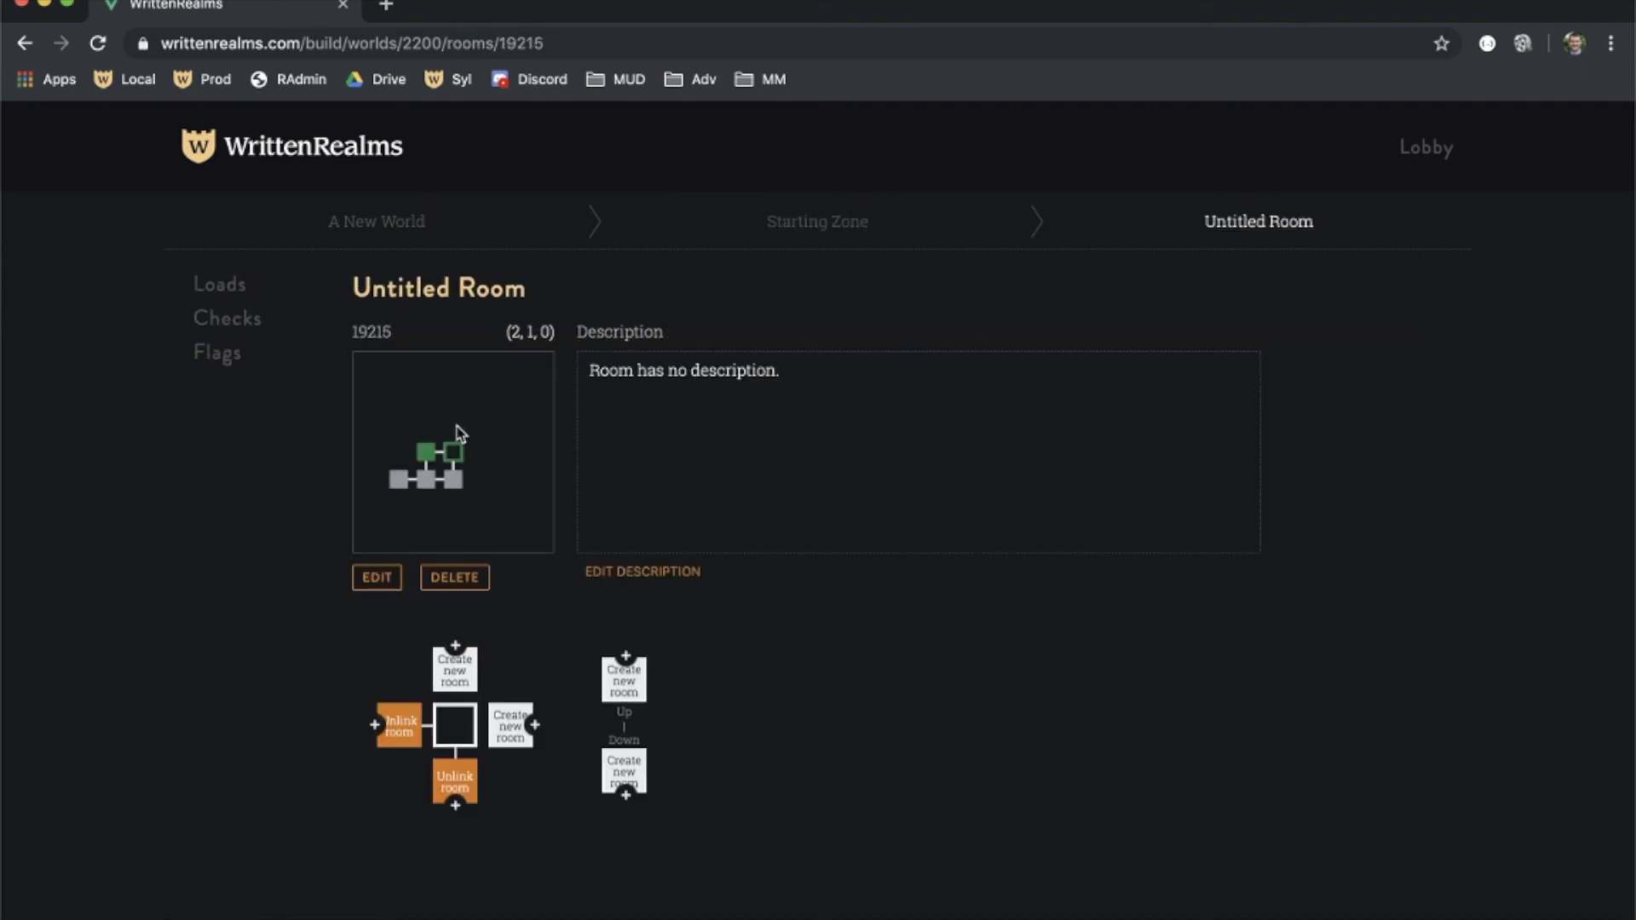
left_click(378, 579)
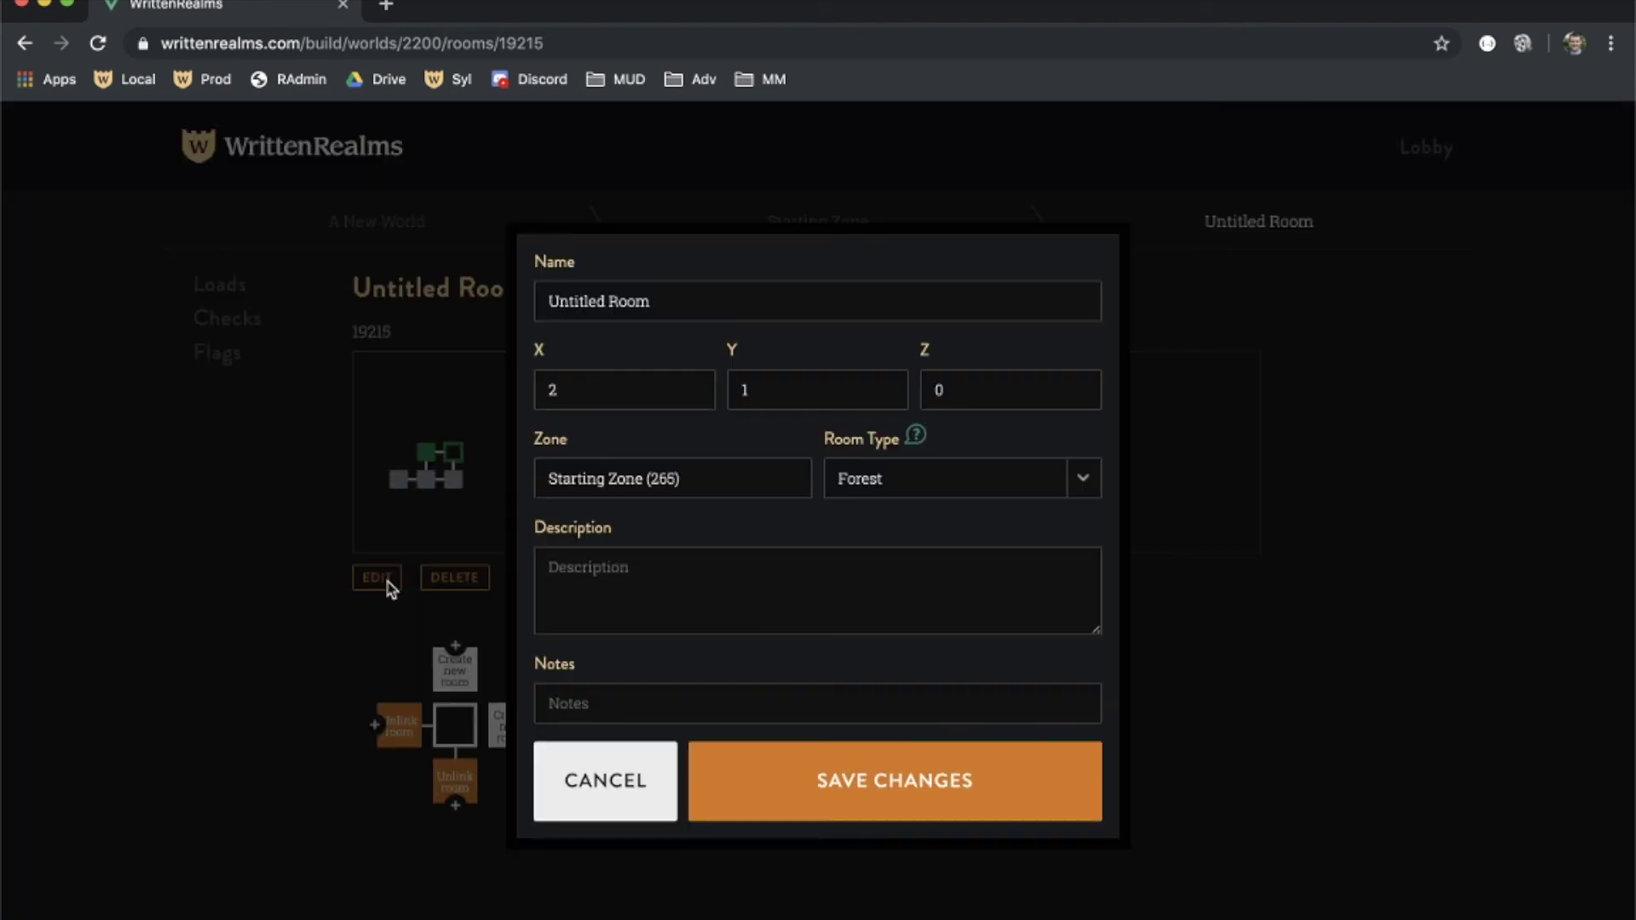
left_click(715, 480)
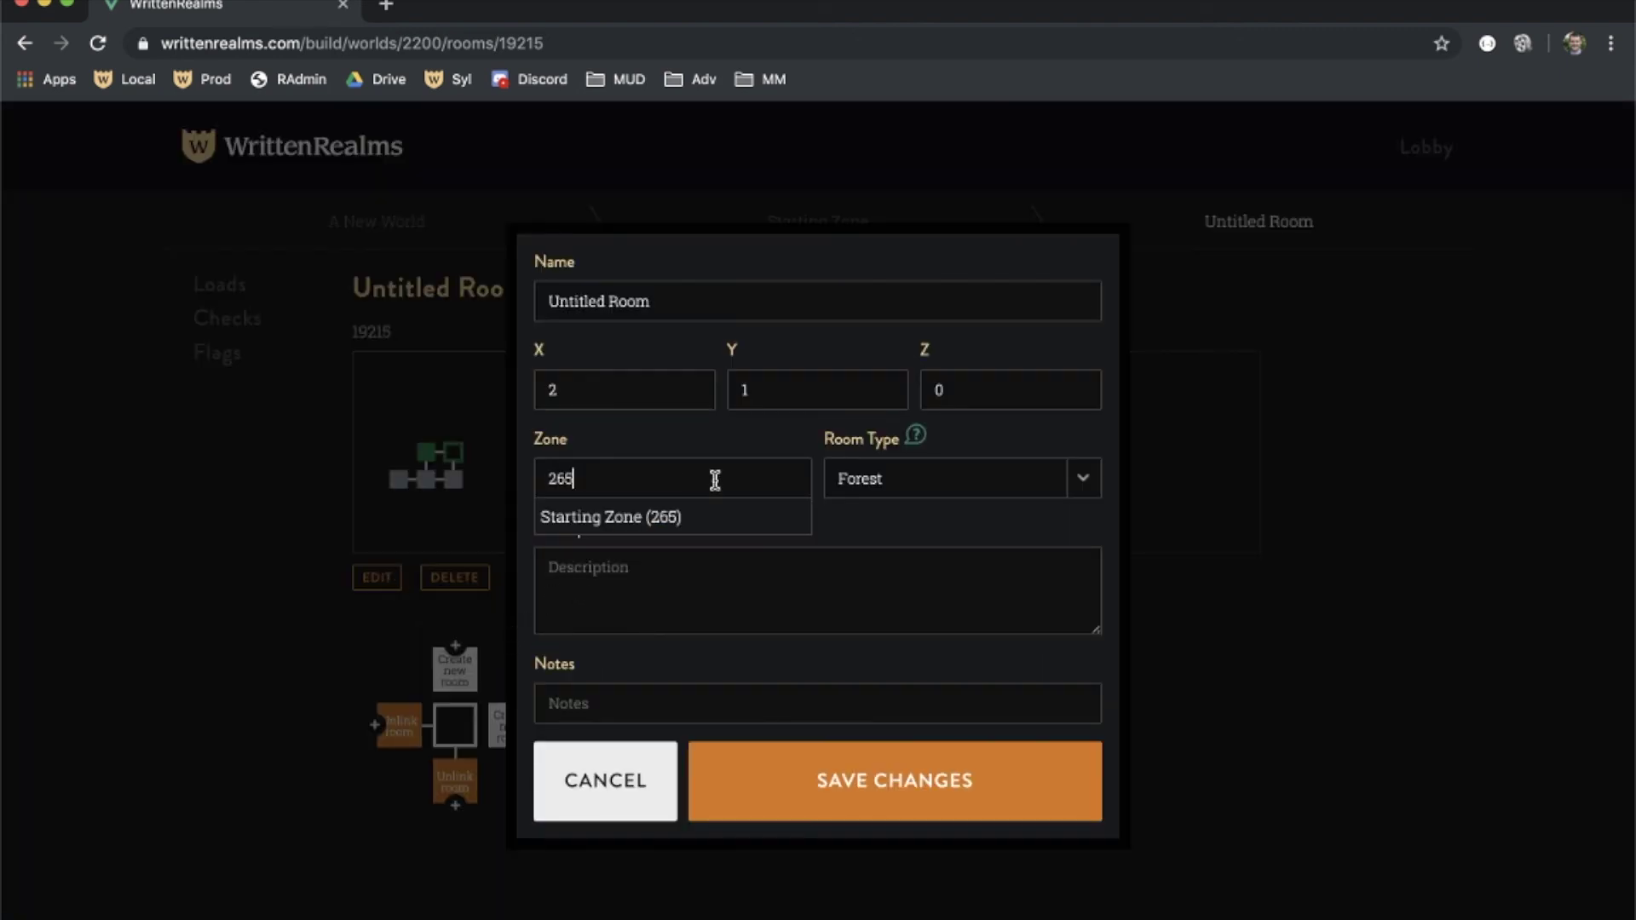
key("BackSpace")
key("BackSpace")
key("BackSpace")
left_click(666, 526)
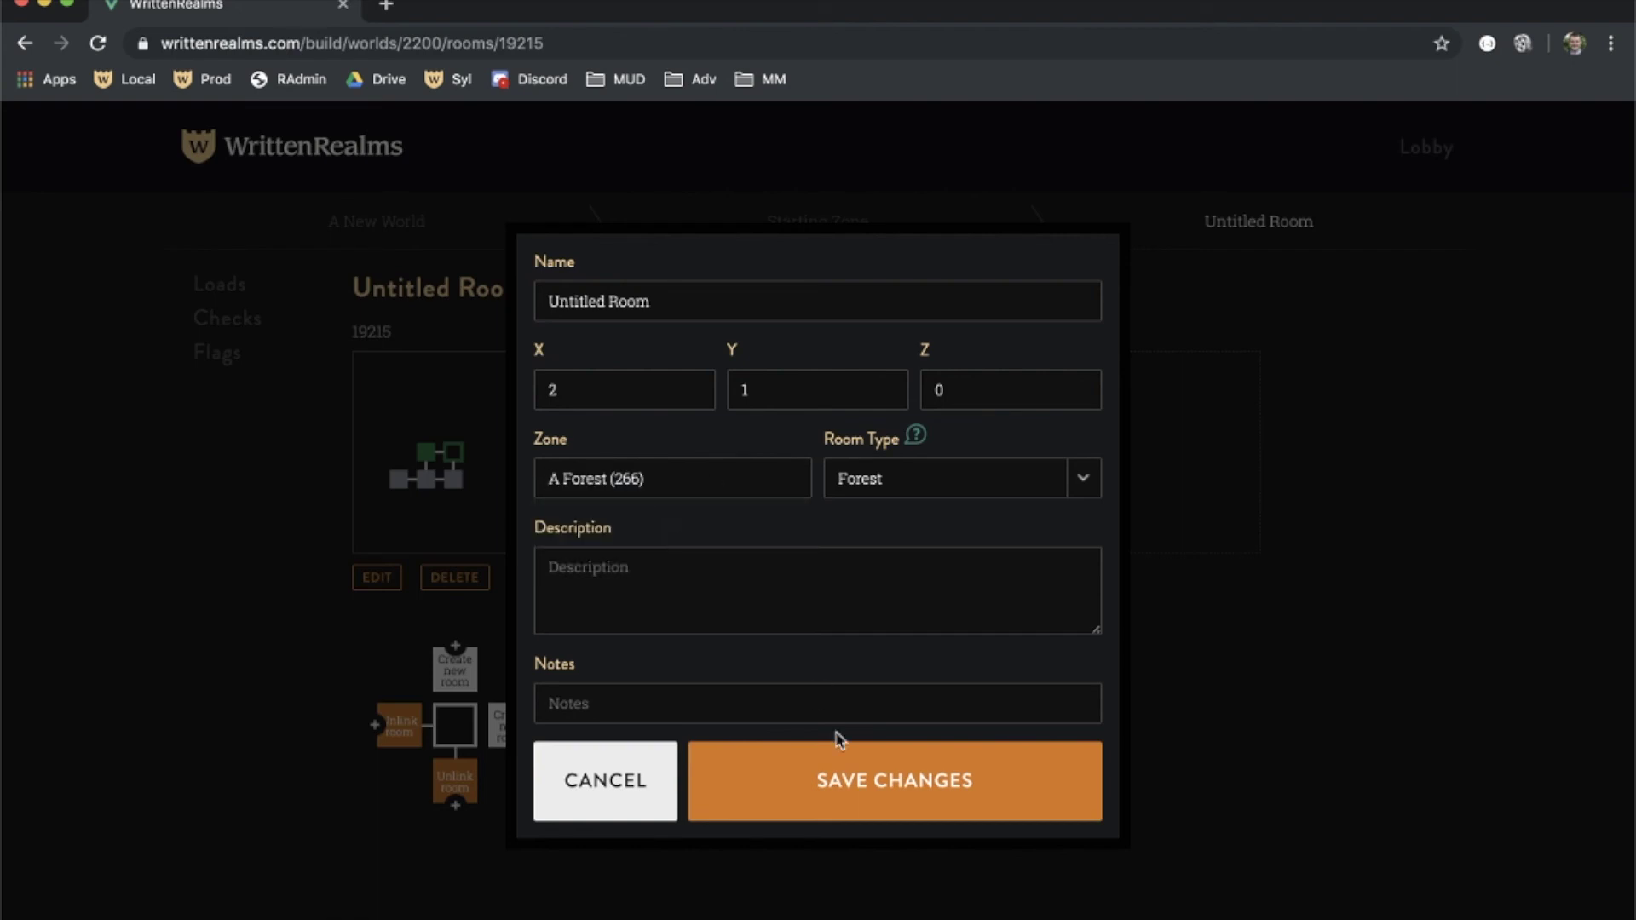
left_click(856, 793)
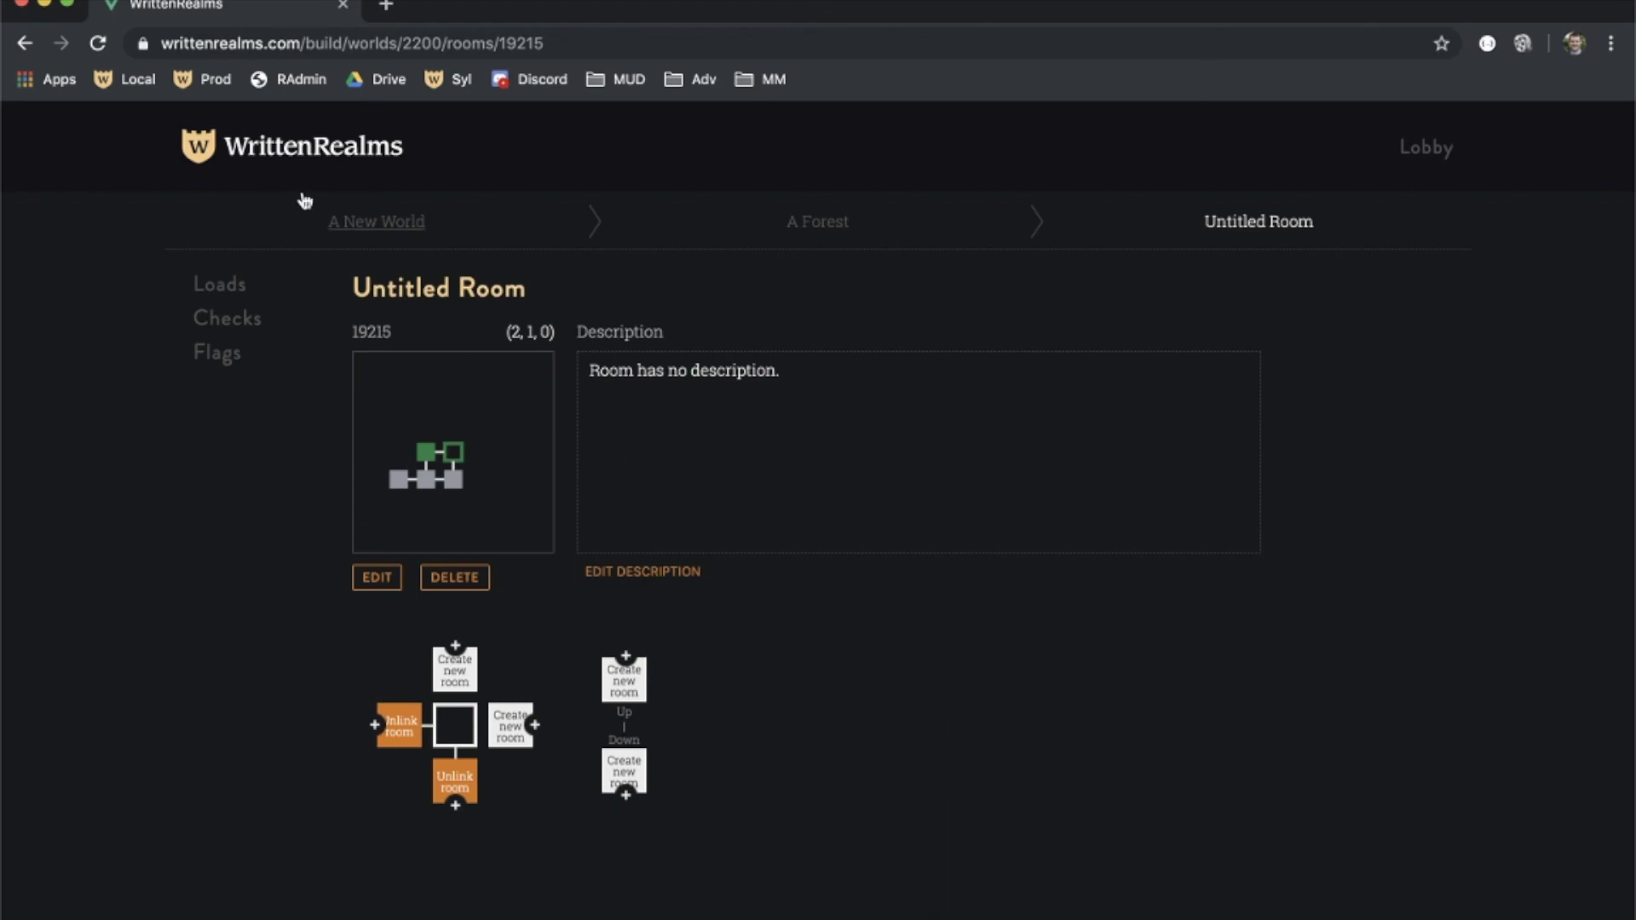
Leave the world builder for the WrittenRealms home page and view the links in its footer
left_click(255, 152)
left_click(253, 143)
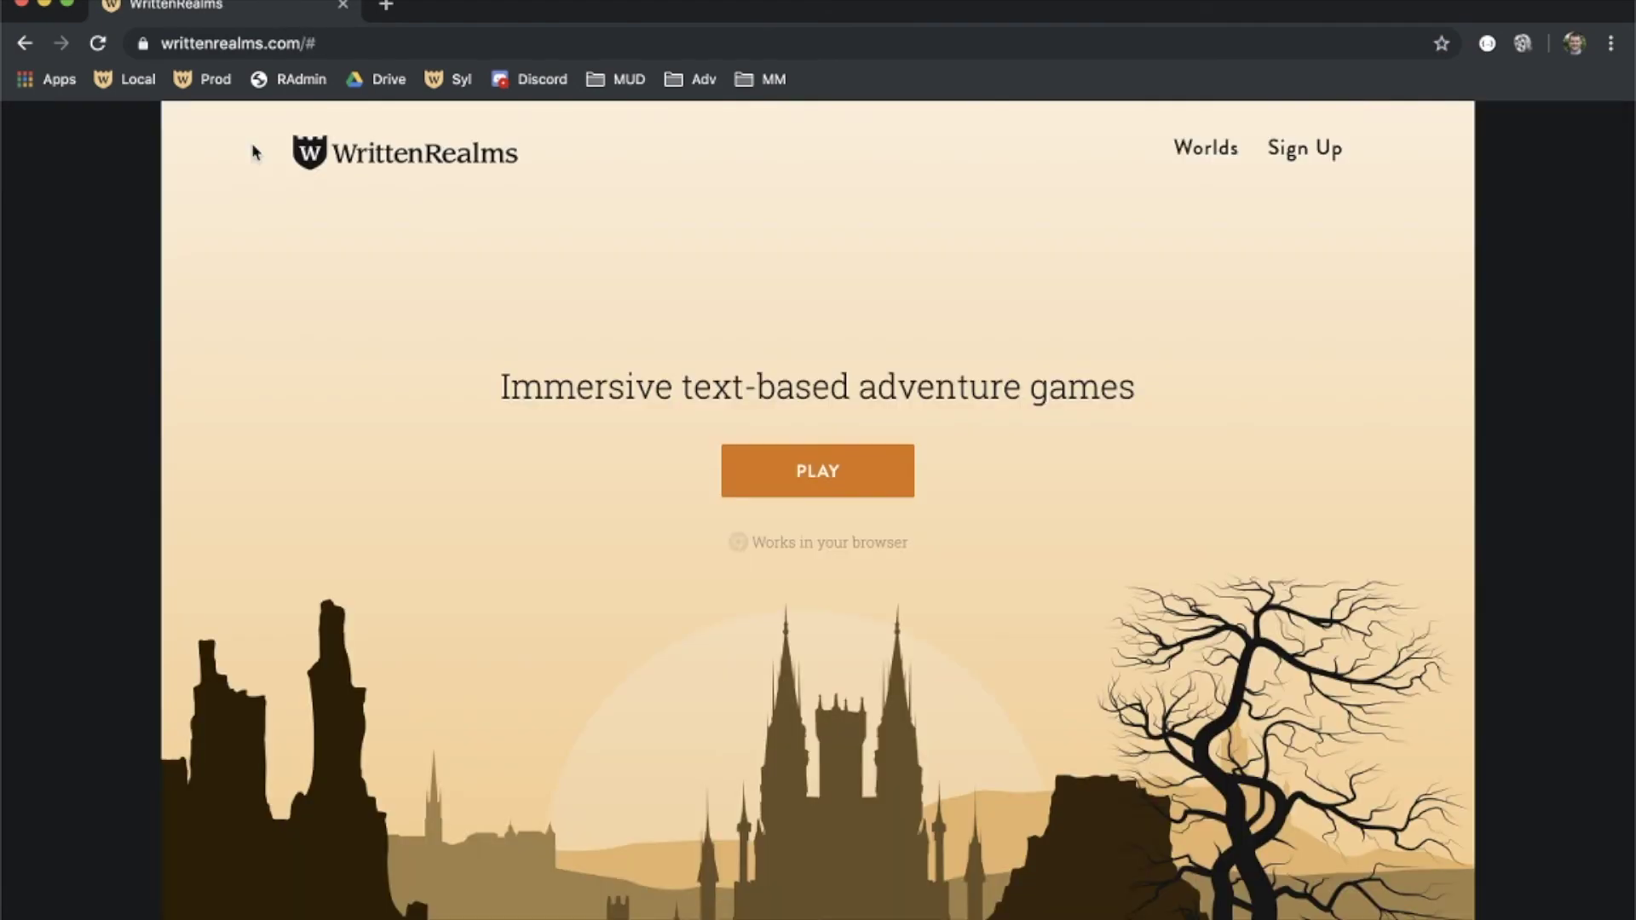
scroll(240, 424, "down", 20)
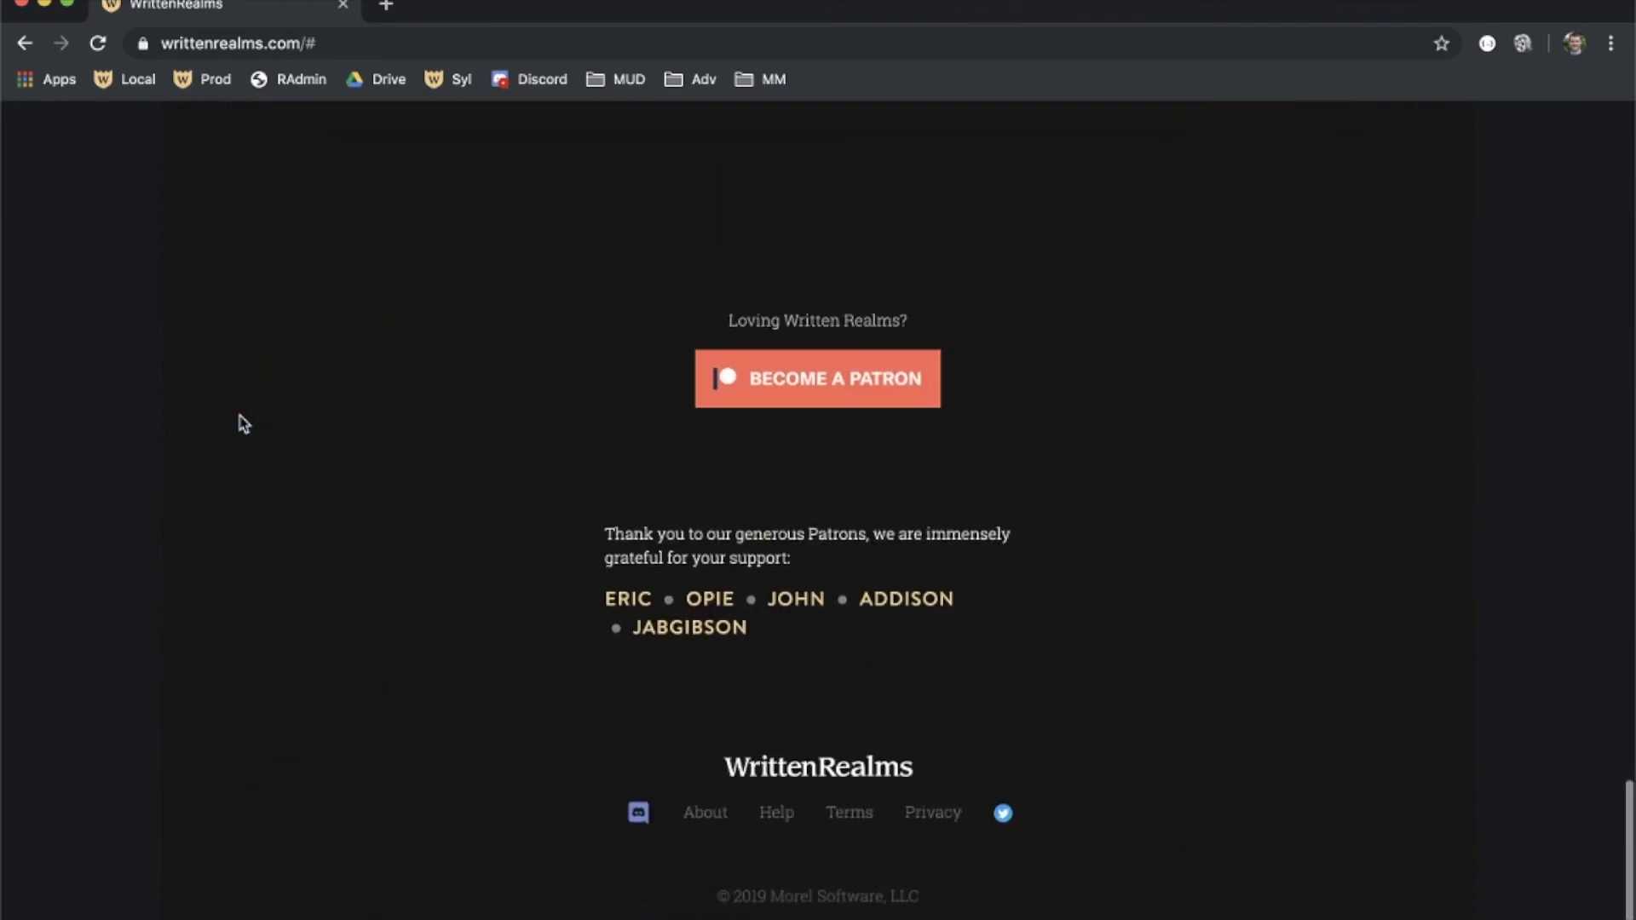